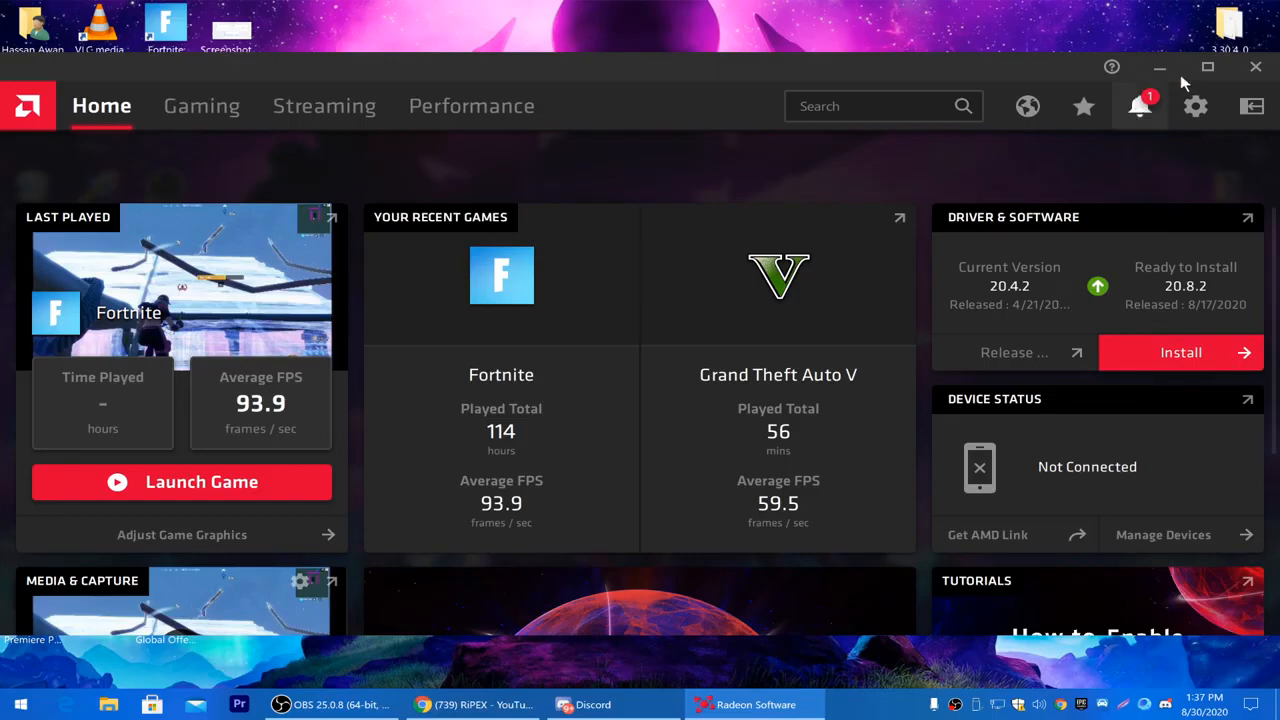
- Maximize the Radeon Software window and open its settings
click(1207, 66)
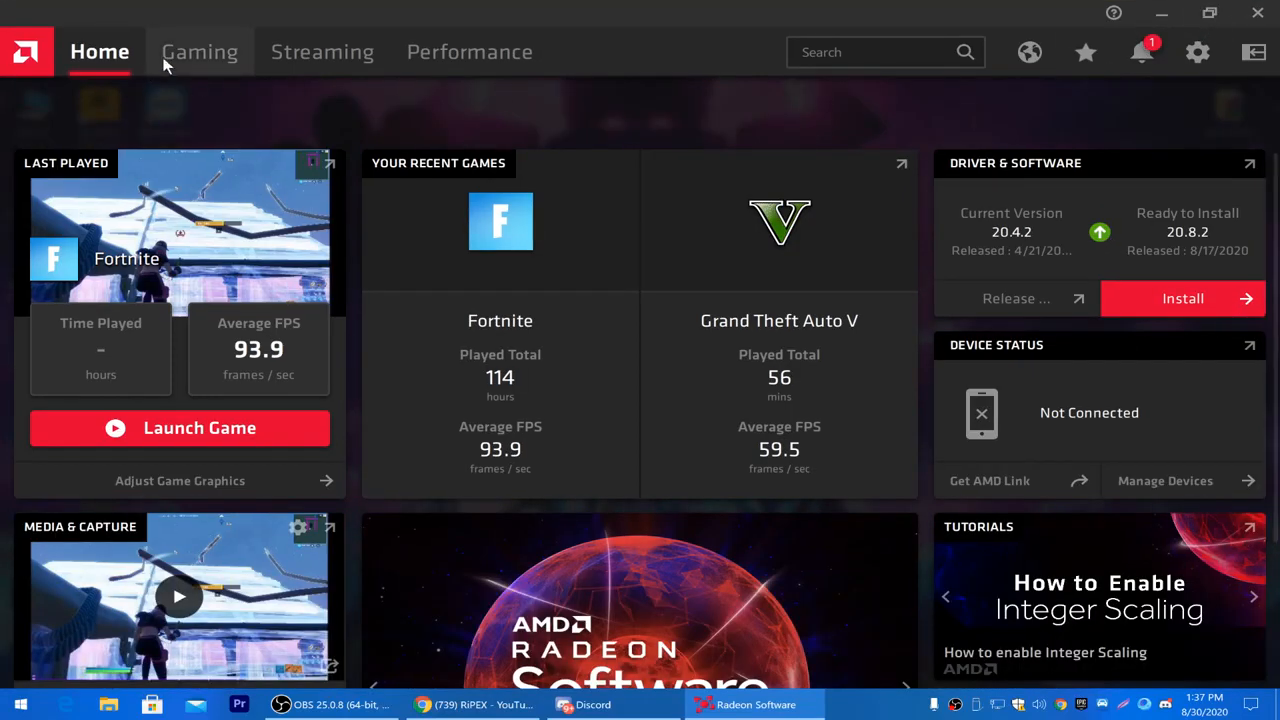
click(1197, 52)
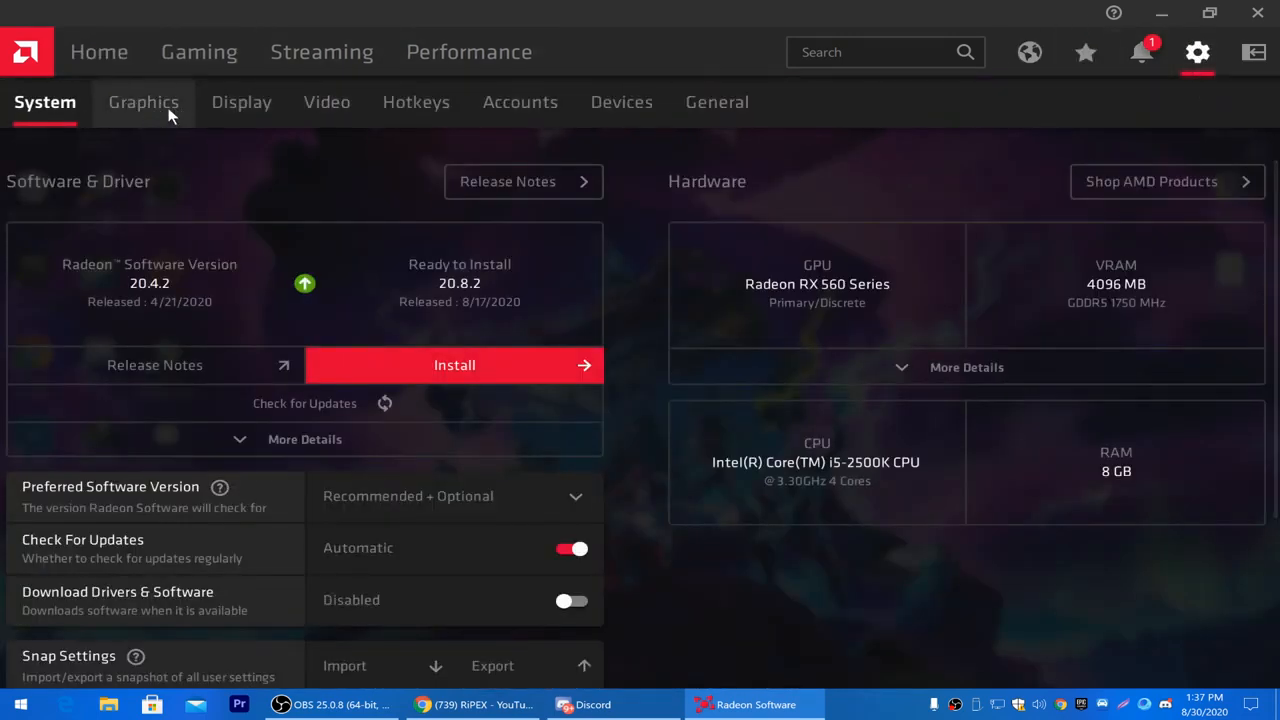
scroll(329, 306, down, 3)
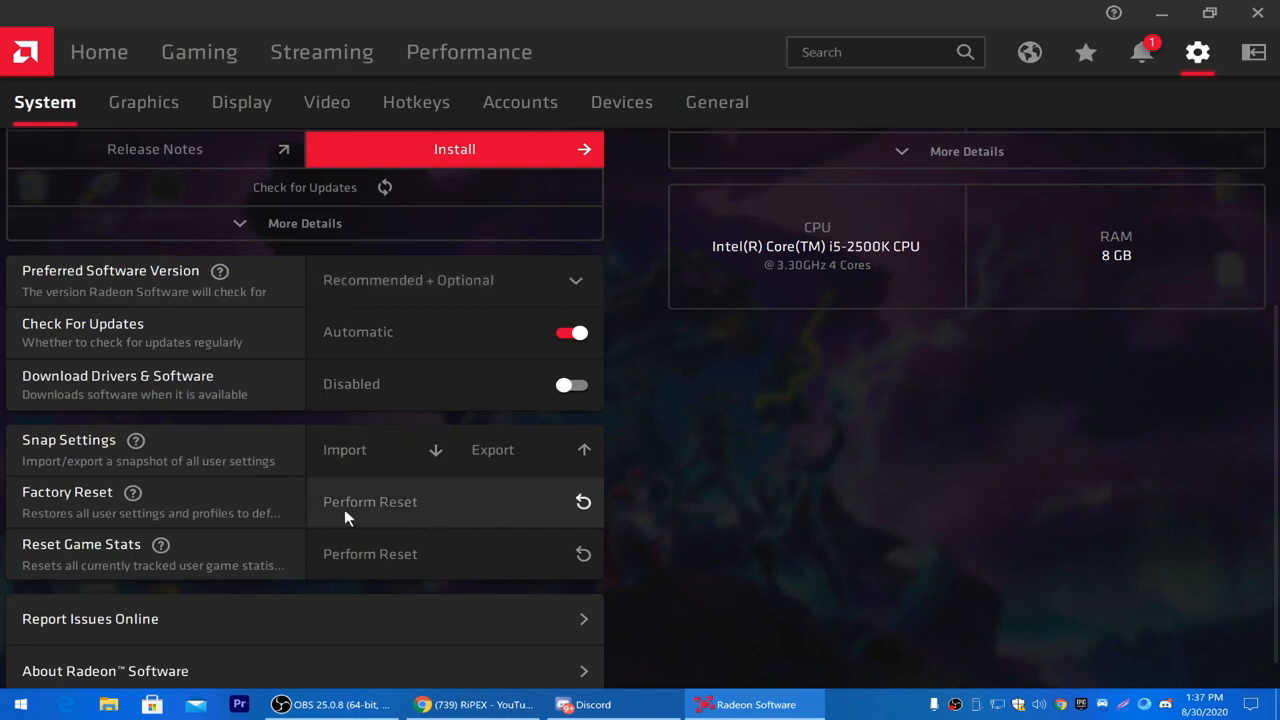
click(472, 502)
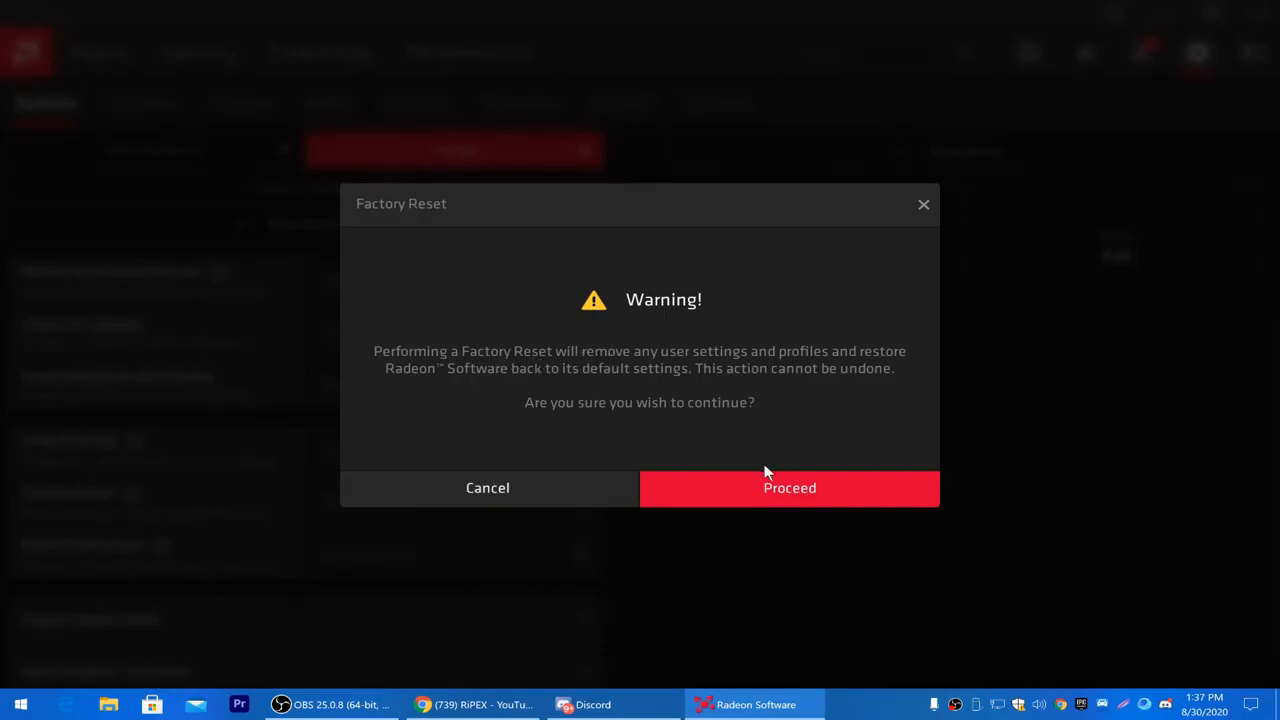
click(923, 205)
scroll(333, 363, up, 3)
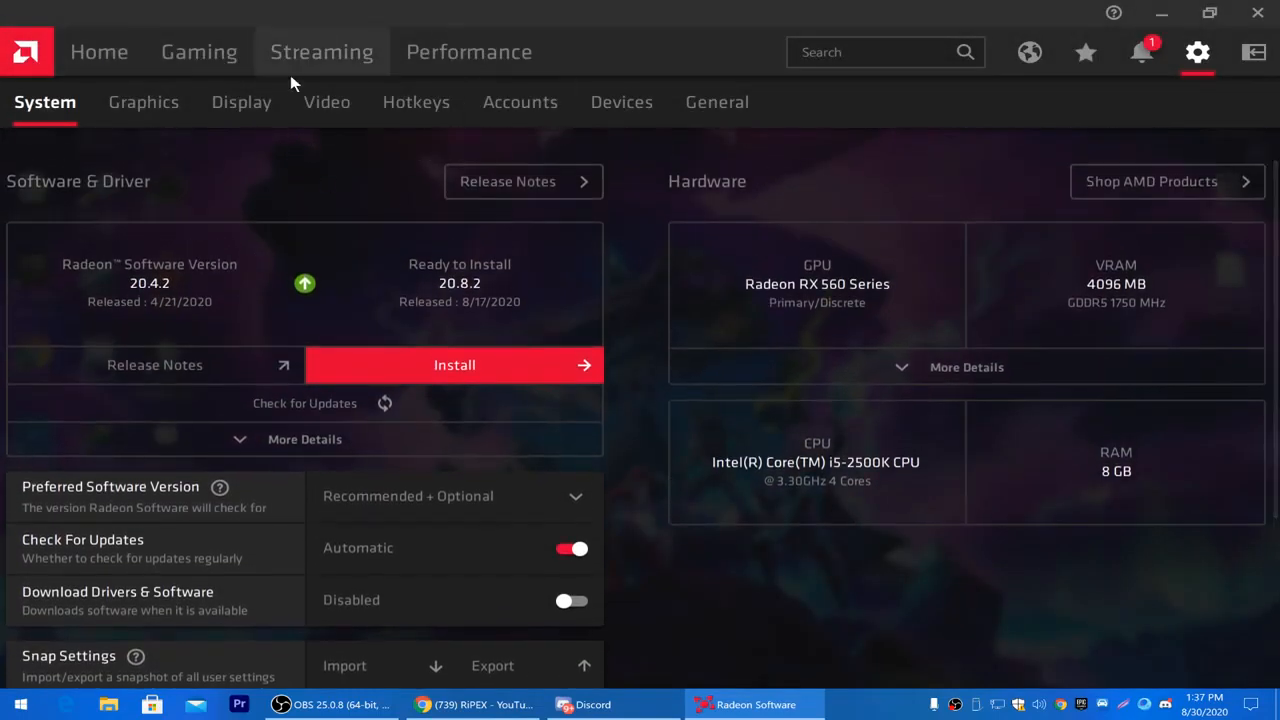
- Apply the eSports graphics profile in the global graphics settings
click(139, 104)
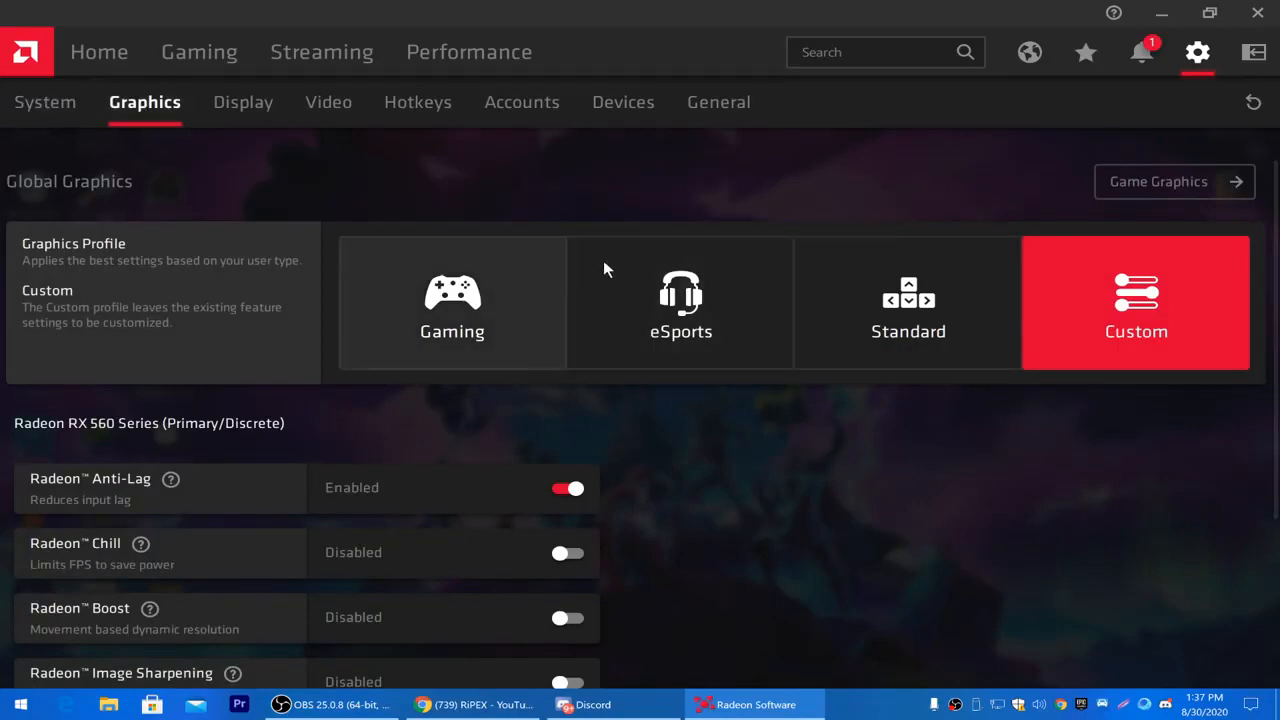
click(681, 314)
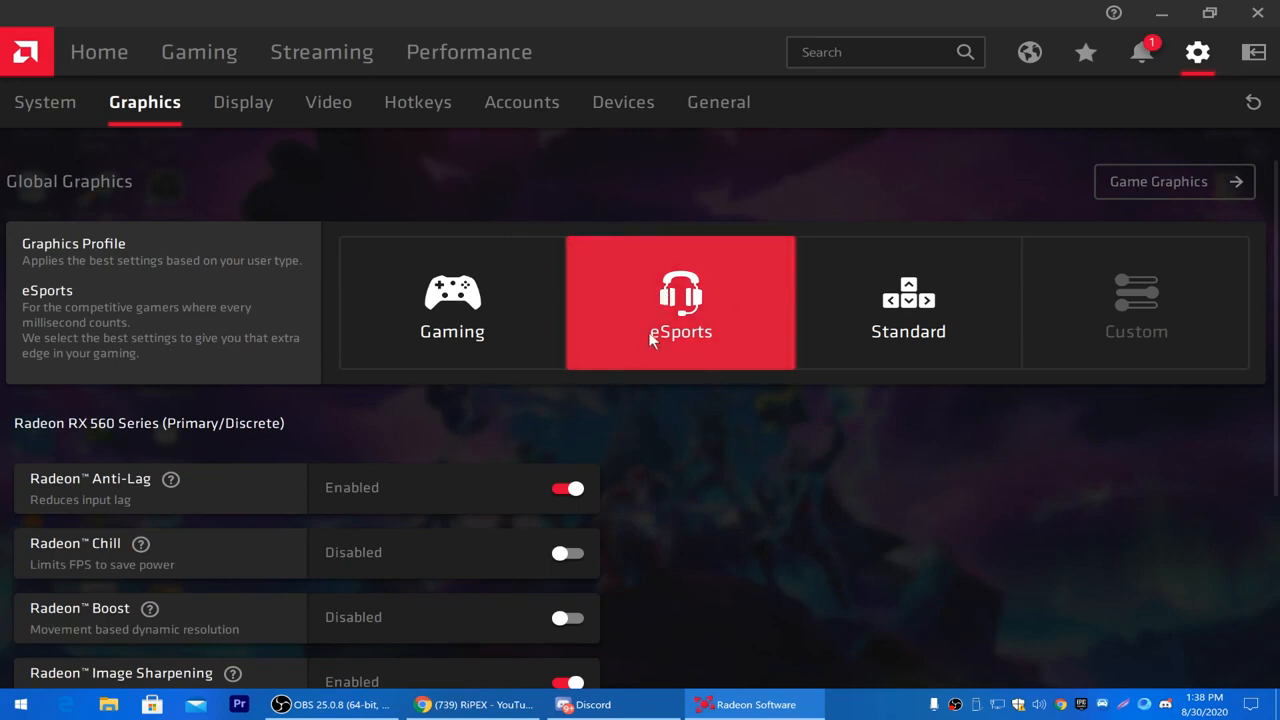
- Enable Radeon Image Sharpening for the graphics card and set its Sharpness to 70 %
scroll(650, 340, down, 2)
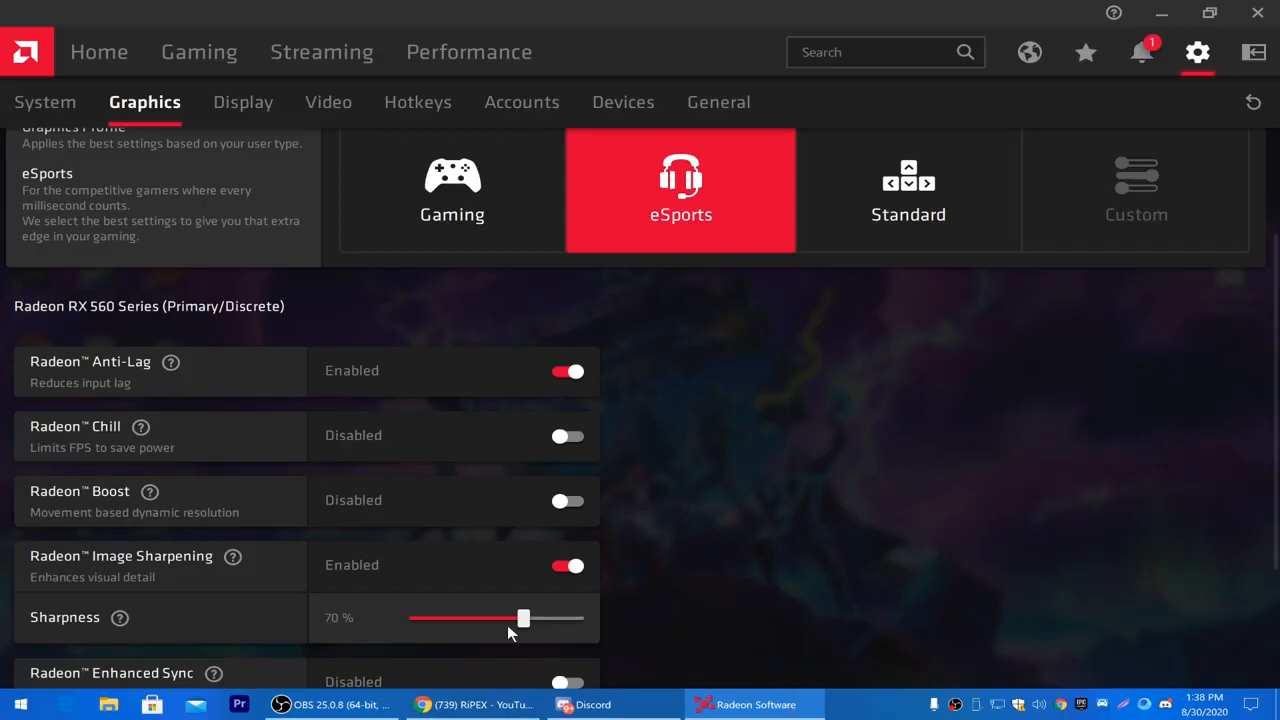
click(560, 568)
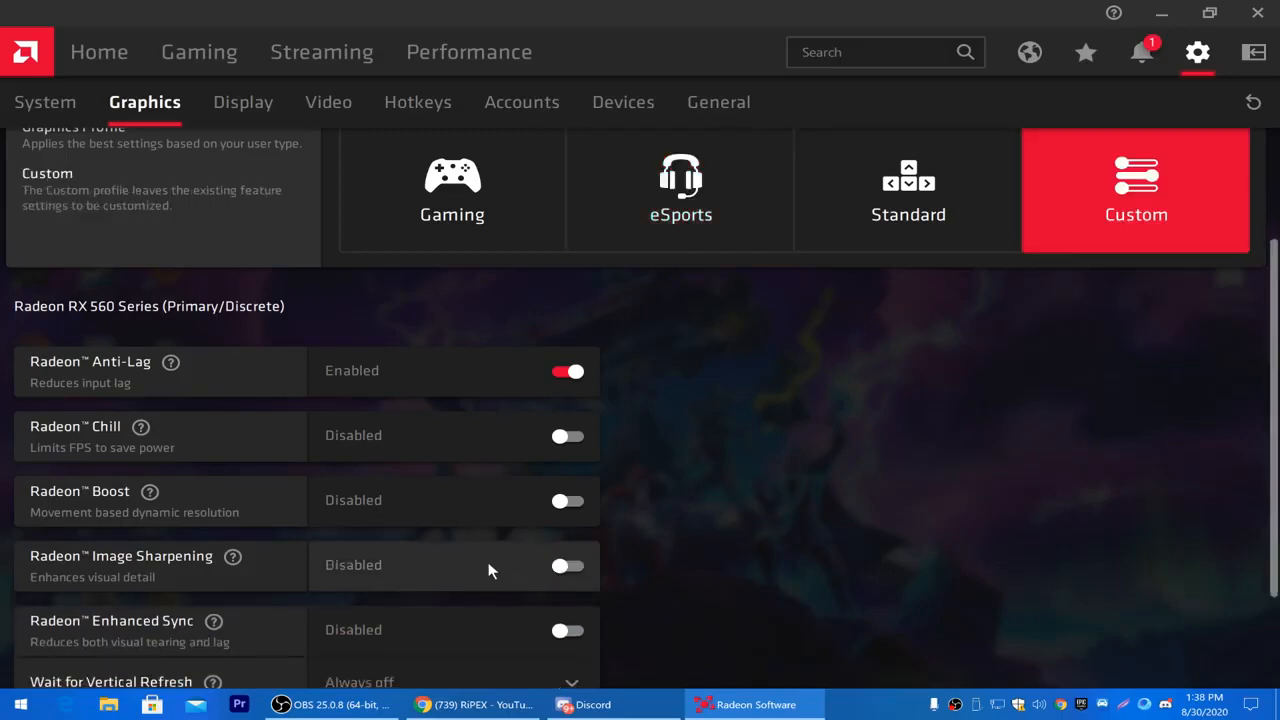
click(538, 575)
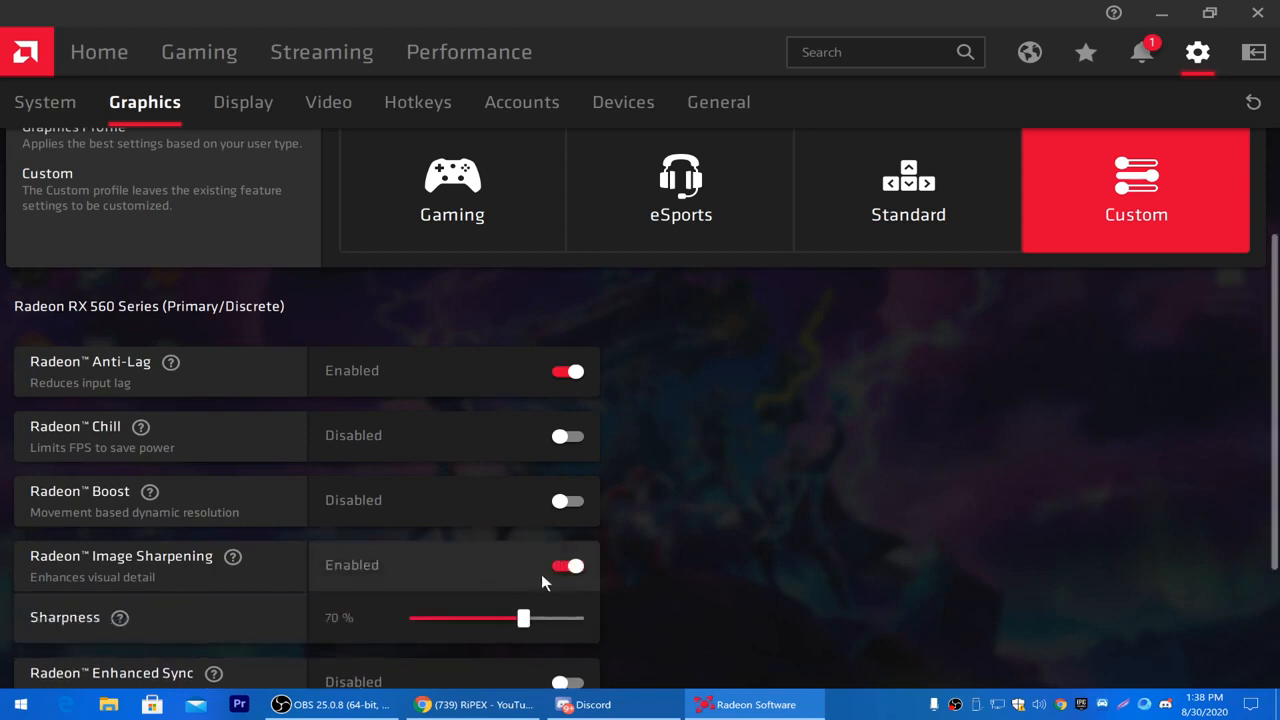
drag(523, 618, 617, 618)
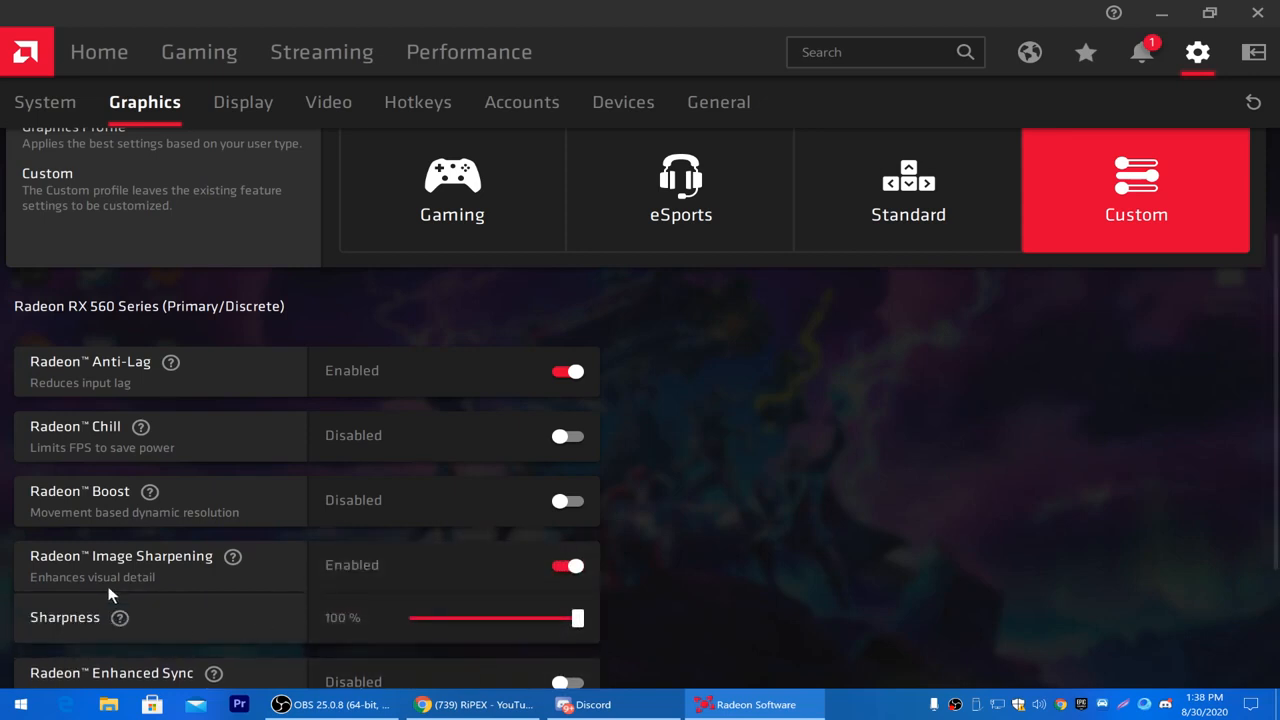
click(540, 619)
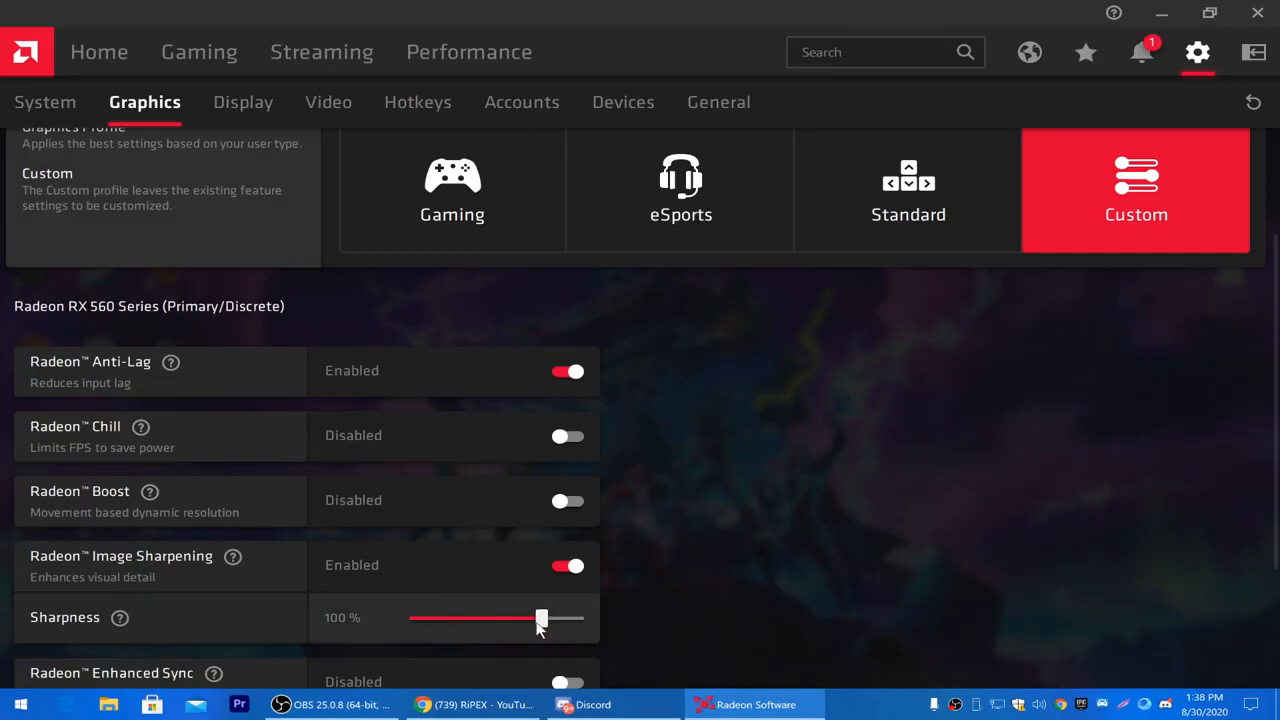
drag(540, 620, 523, 622)
- Set Wait for Vertical Refresh to Always off
scroll(180, 571, down, 1)
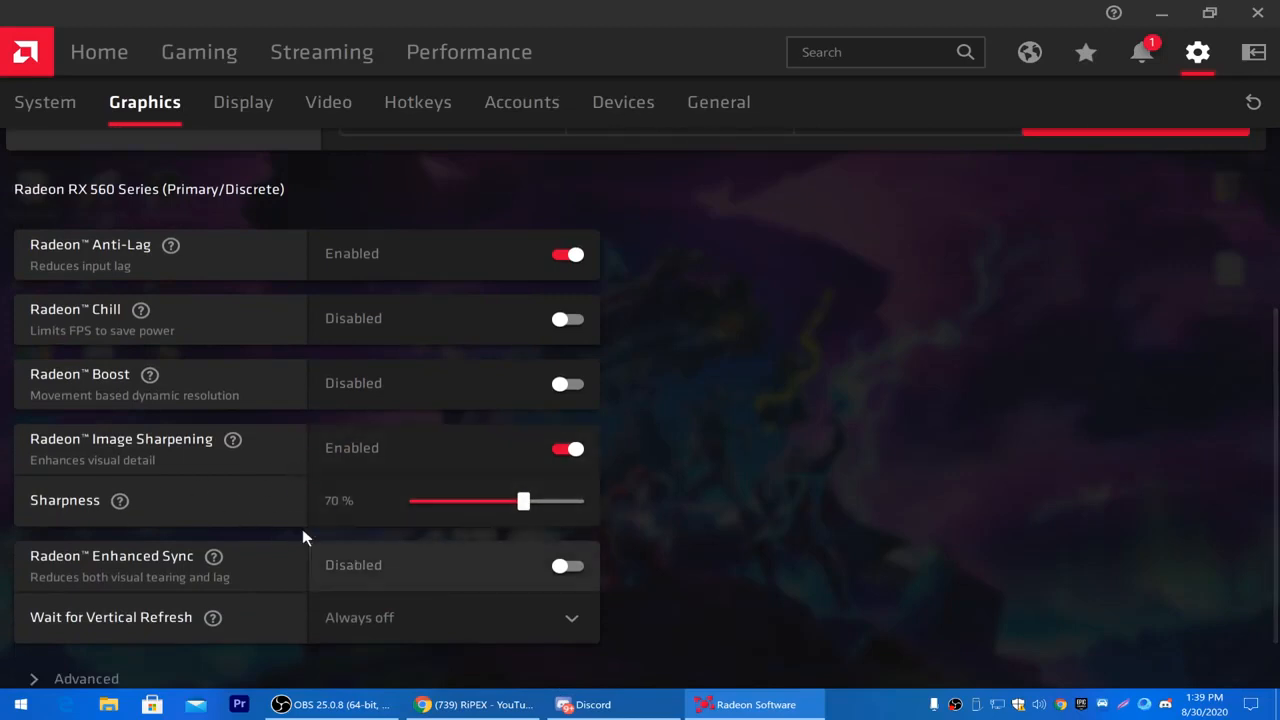
scroll(100, 537, down, 1)
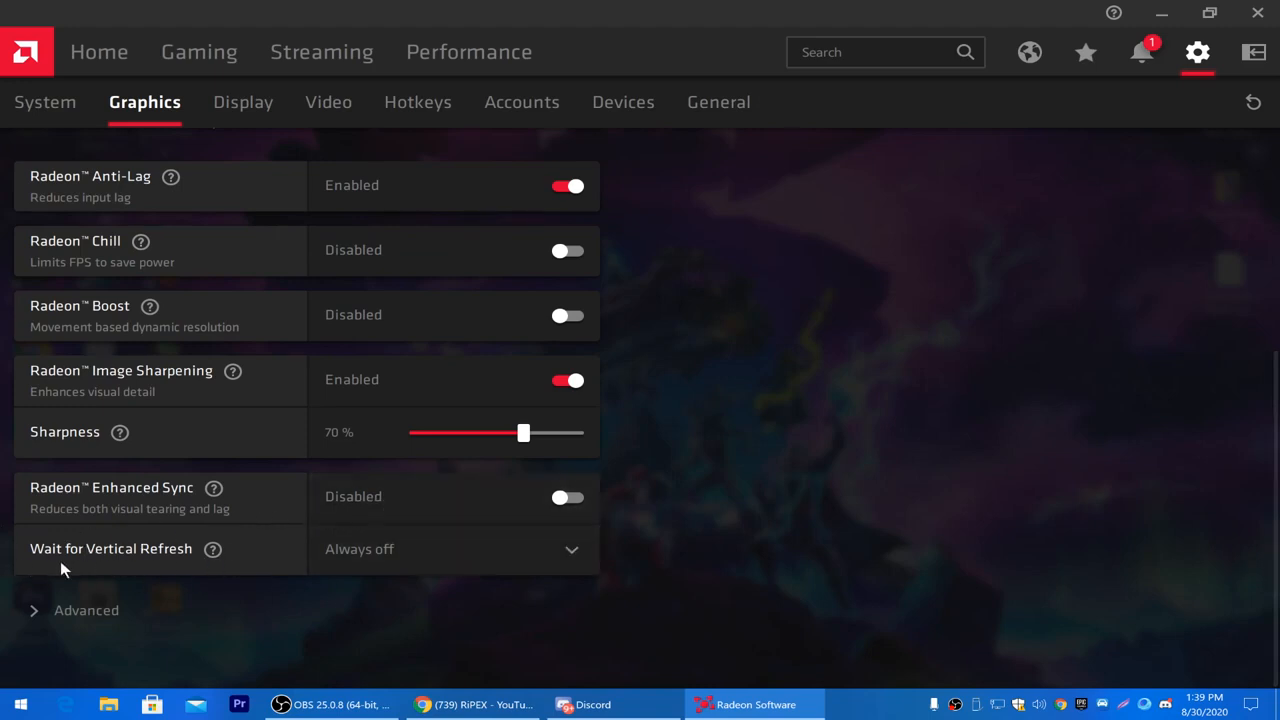
click(406, 562)
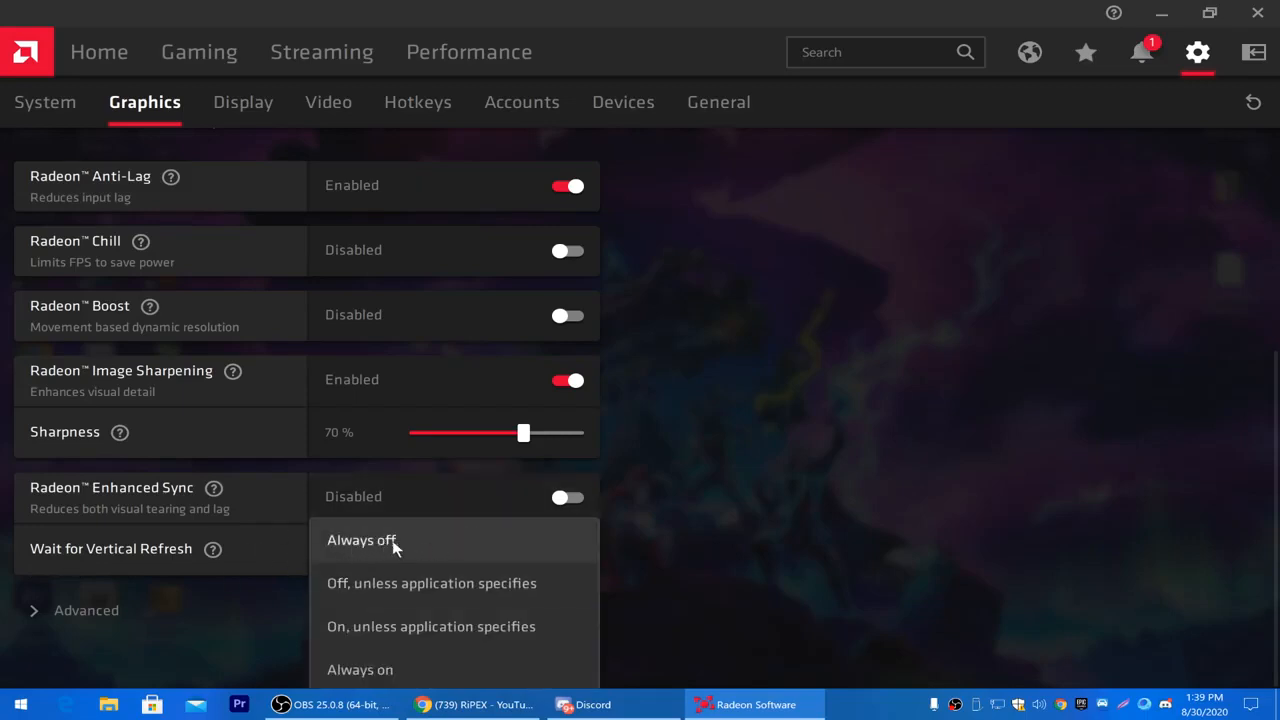
click(392, 542)
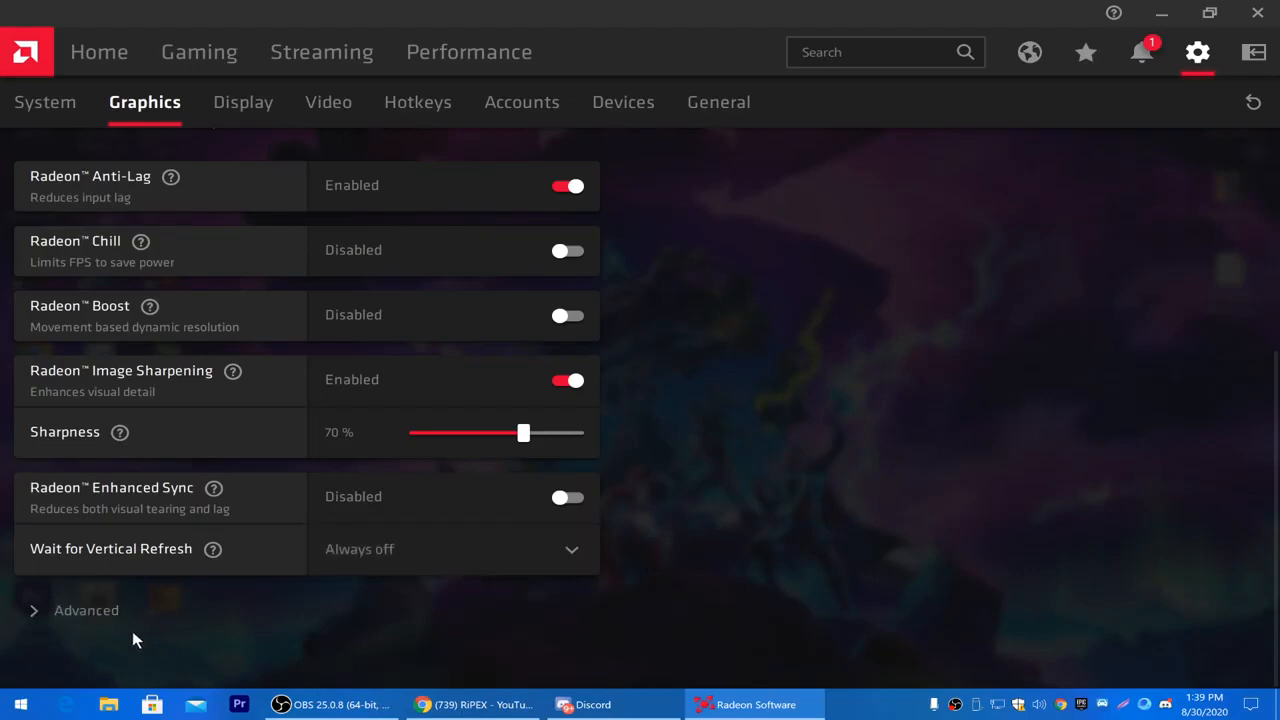
- In the advanced graphics settings, set Anti-Aliasing to Enhance application settings and the Anti-Aliasing Method to Multisampling
click(96, 614)
scroll(1, 580, down, 1)
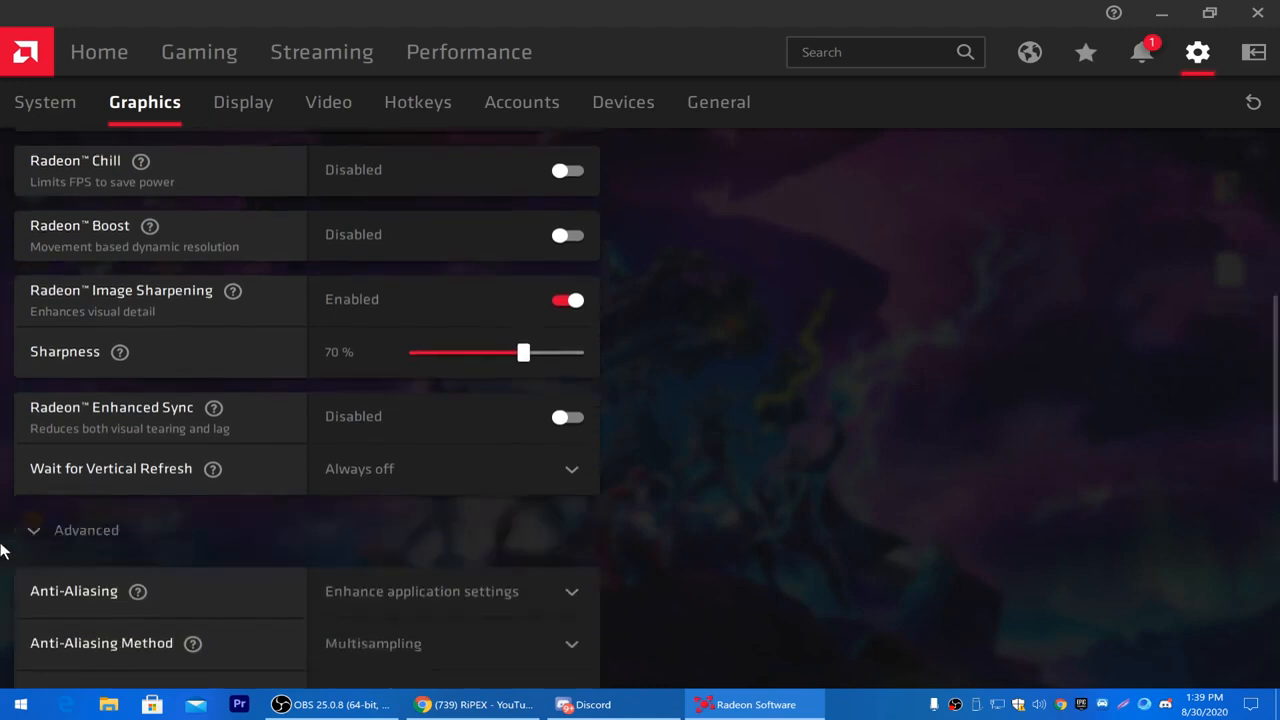
scroll(3, 514, down, 1)
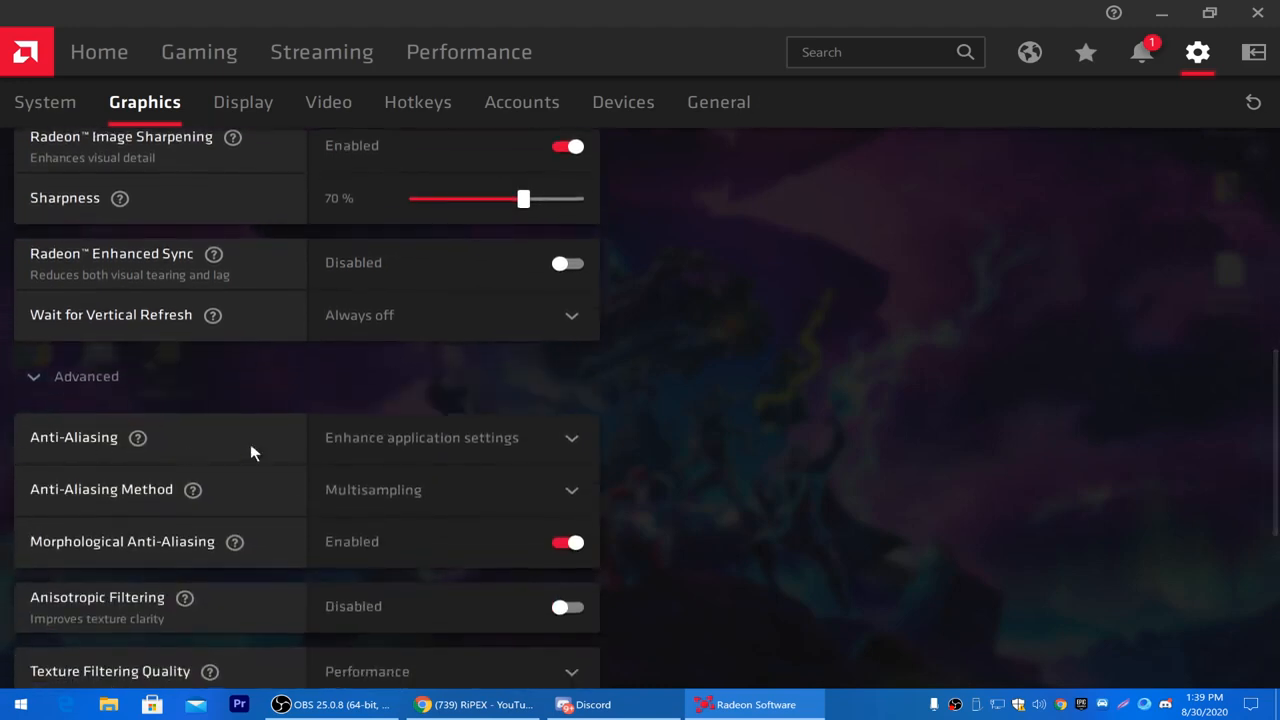
click(412, 432)
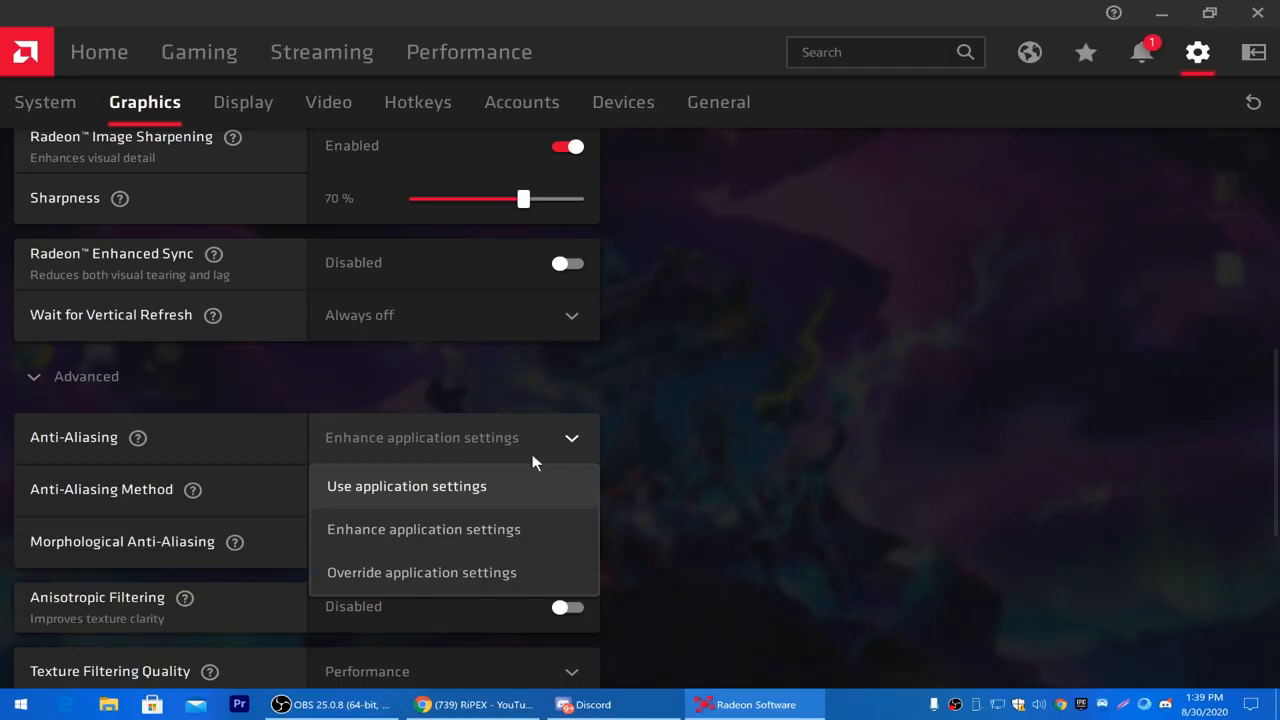
click(388, 530)
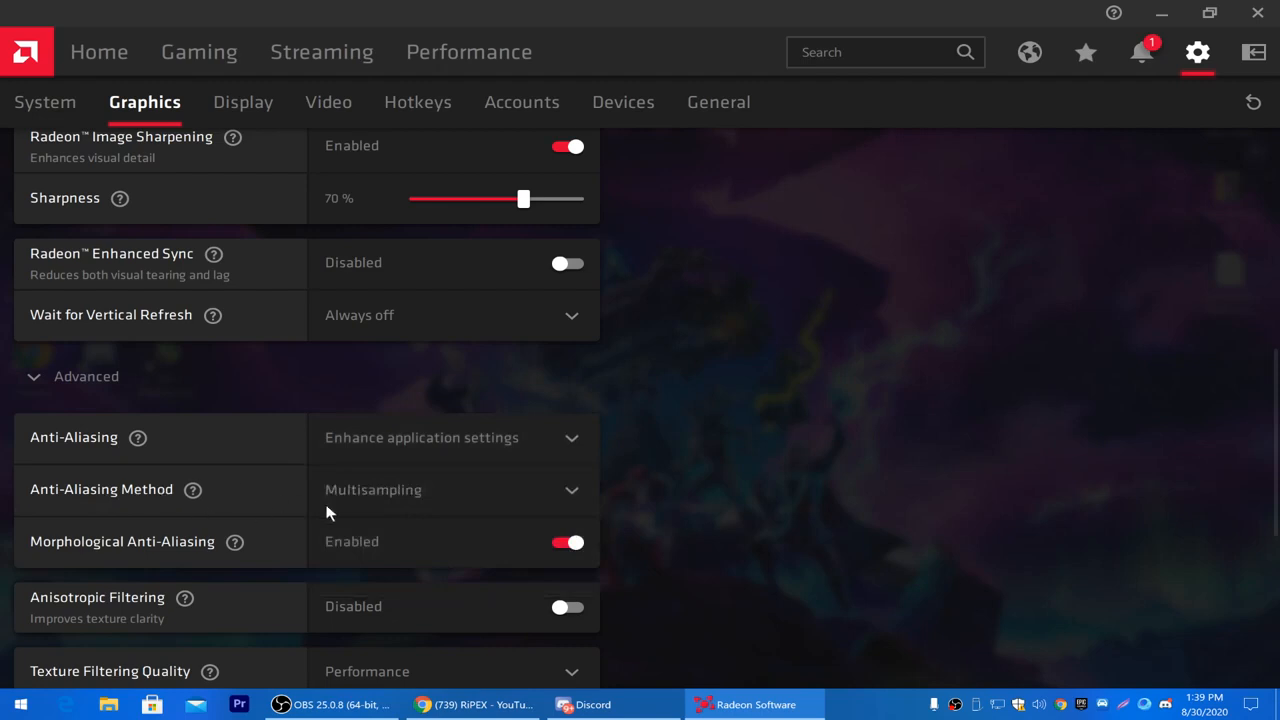
click(572, 490)
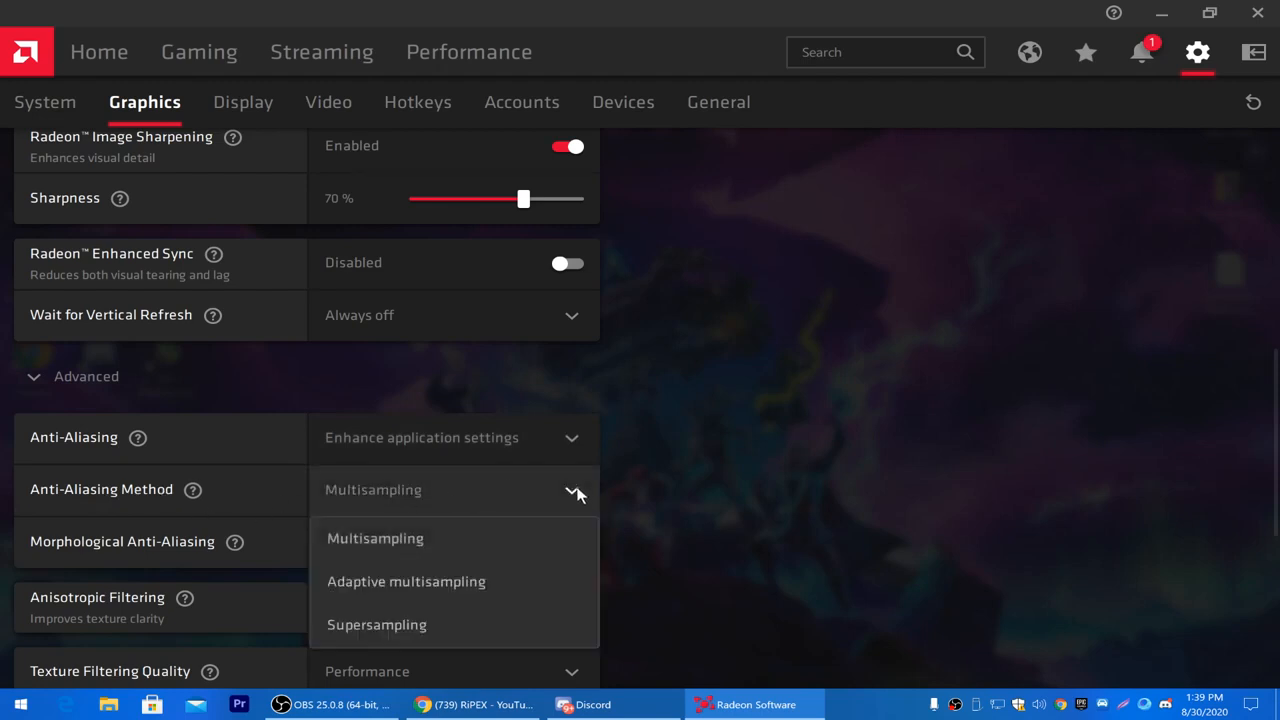
click(395, 553)
- Enable Anisotropic Filtering and set its level to 8x
scroll(433, 540, down, 1)
scroll(433, 540, down, 1)
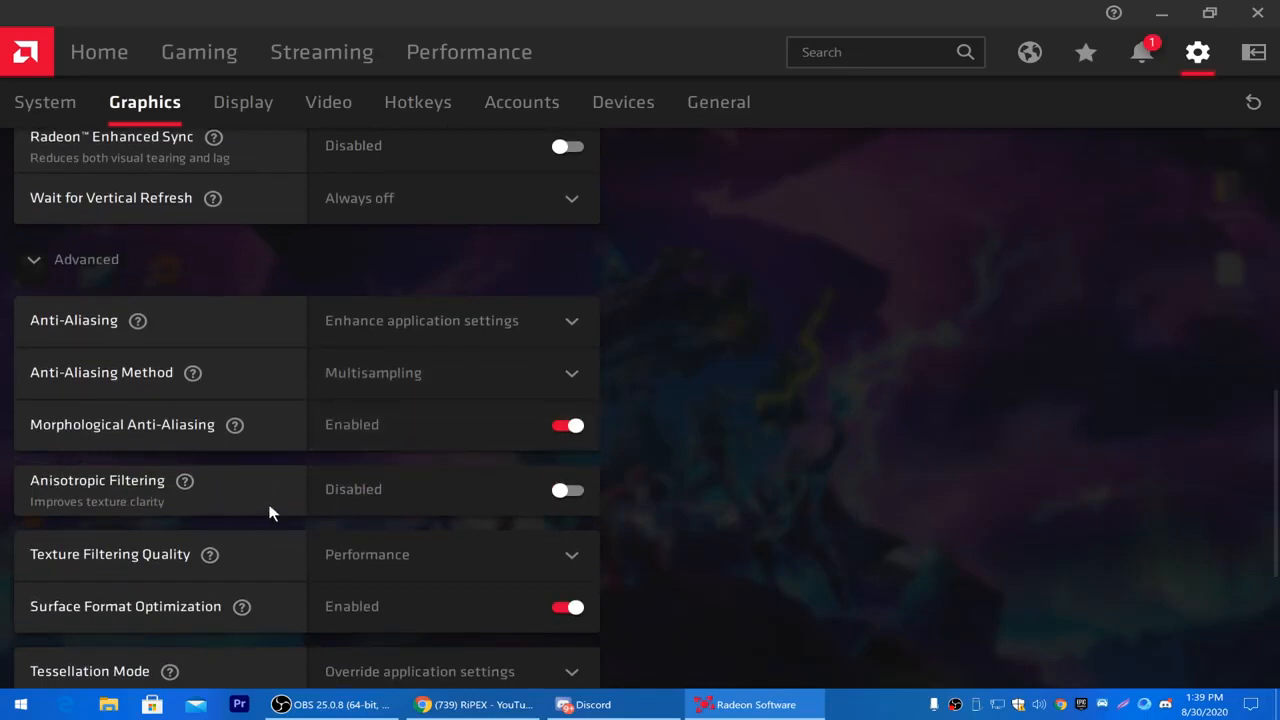
click(484, 500)
scroll(191, 457, down, 2)
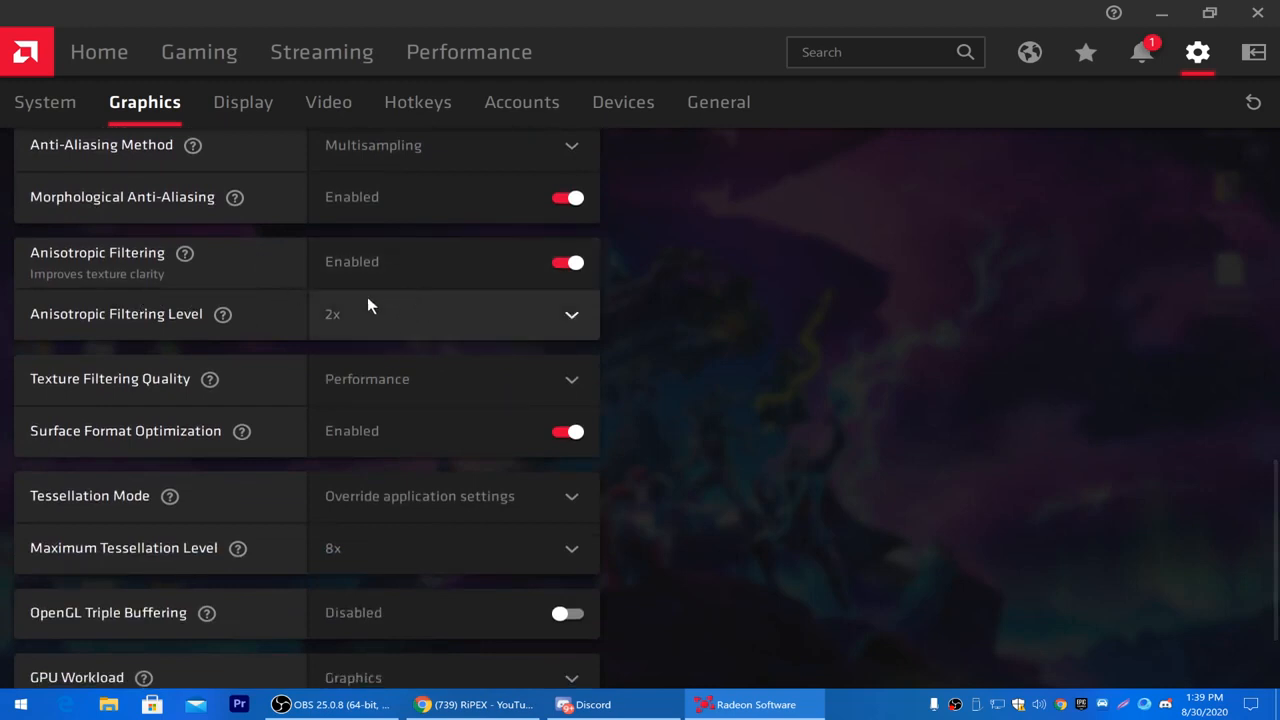
click(395, 316)
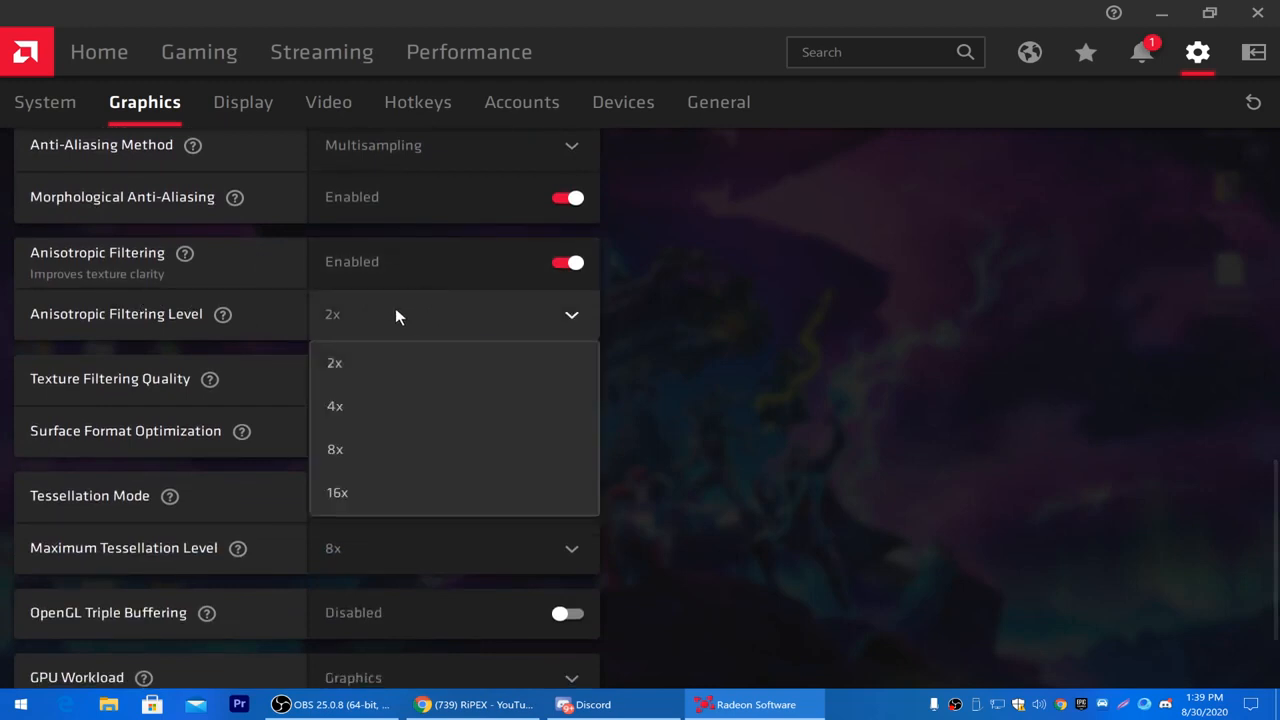
click(341, 445)
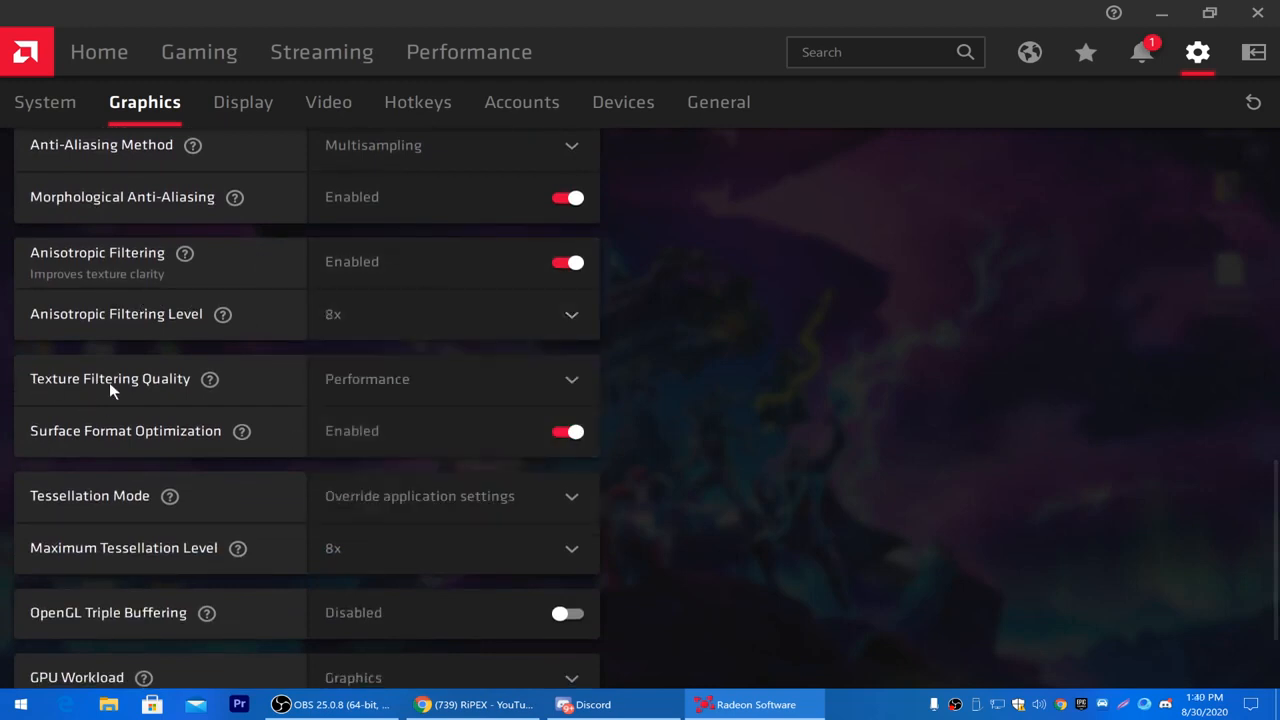
- Keep Texture Filtering Quality on Performance and set the Tessellation Mode to AMD optimized
click(397, 387)
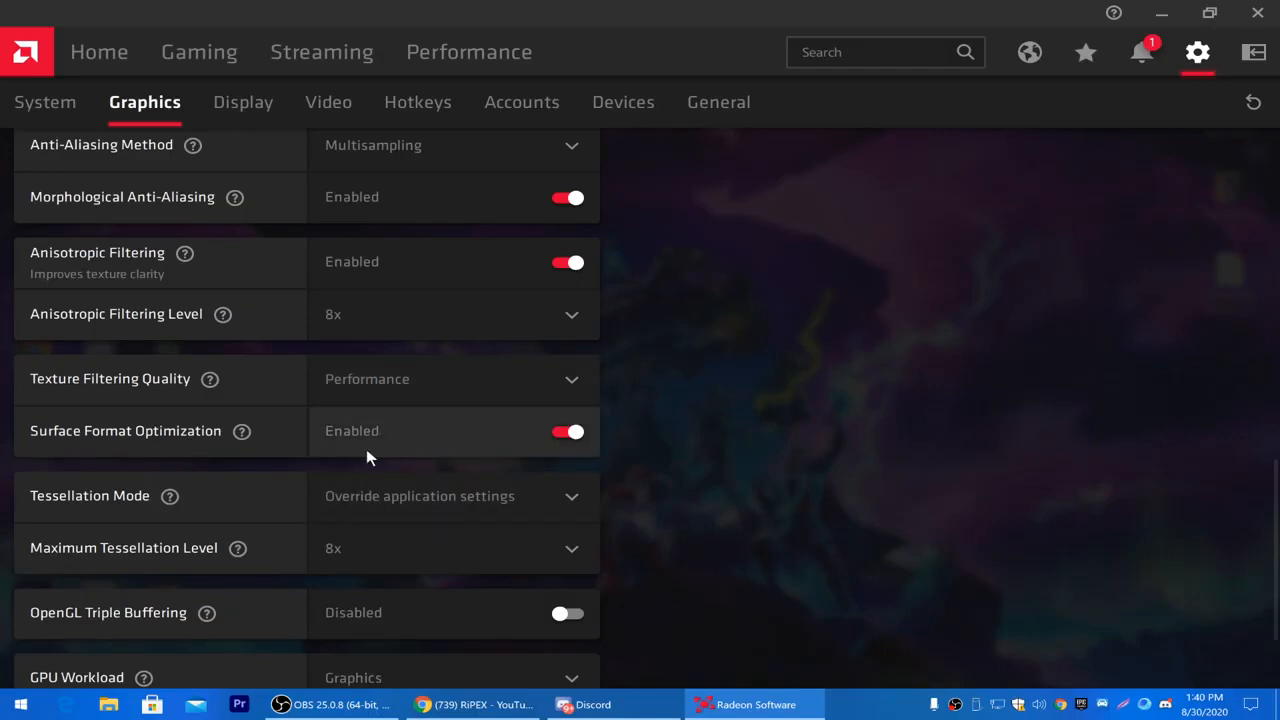
scroll(431, 457, up, 1)
scroll(329, 463, down, 2)
scroll(343, 515, down, 1)
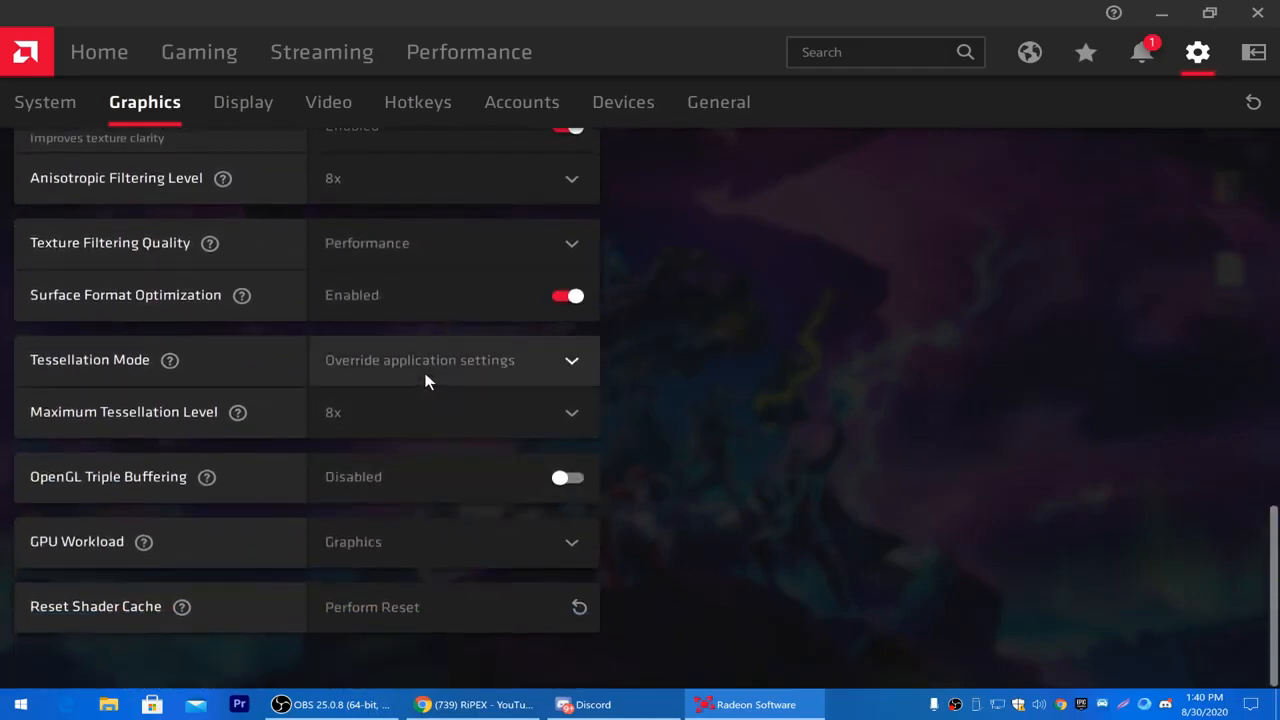
click(429, 372)
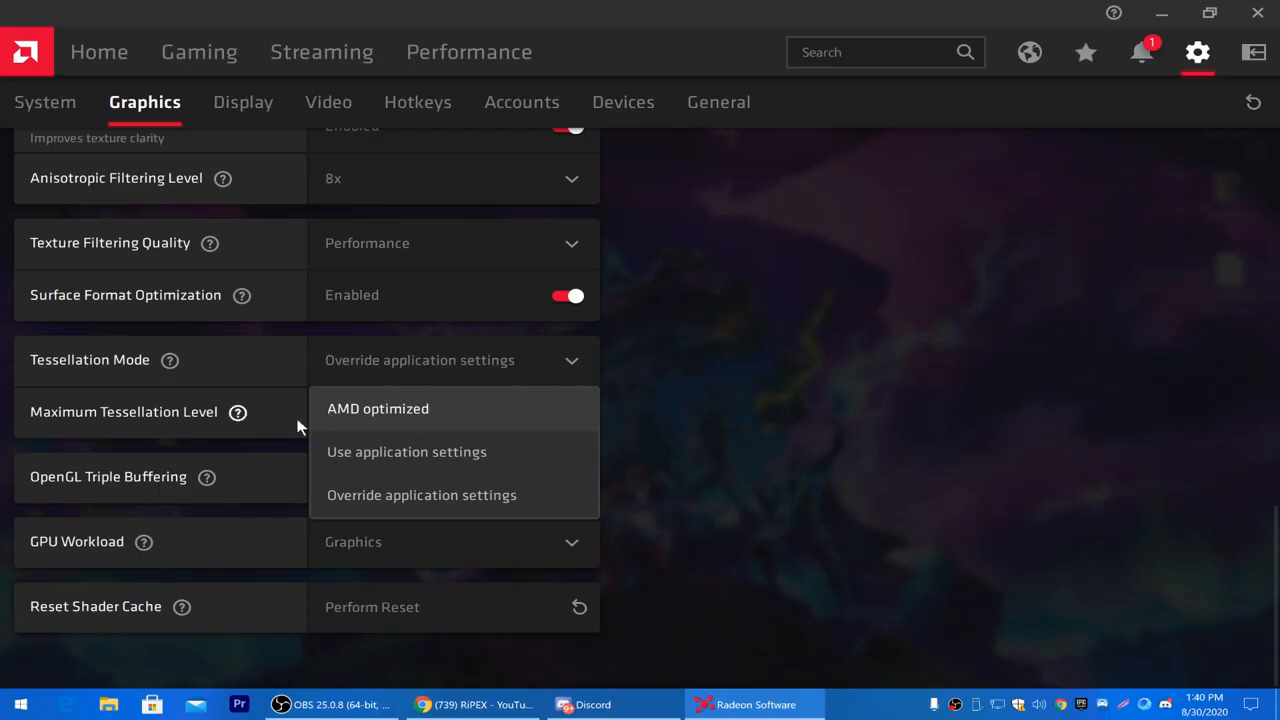
click(415, 418)
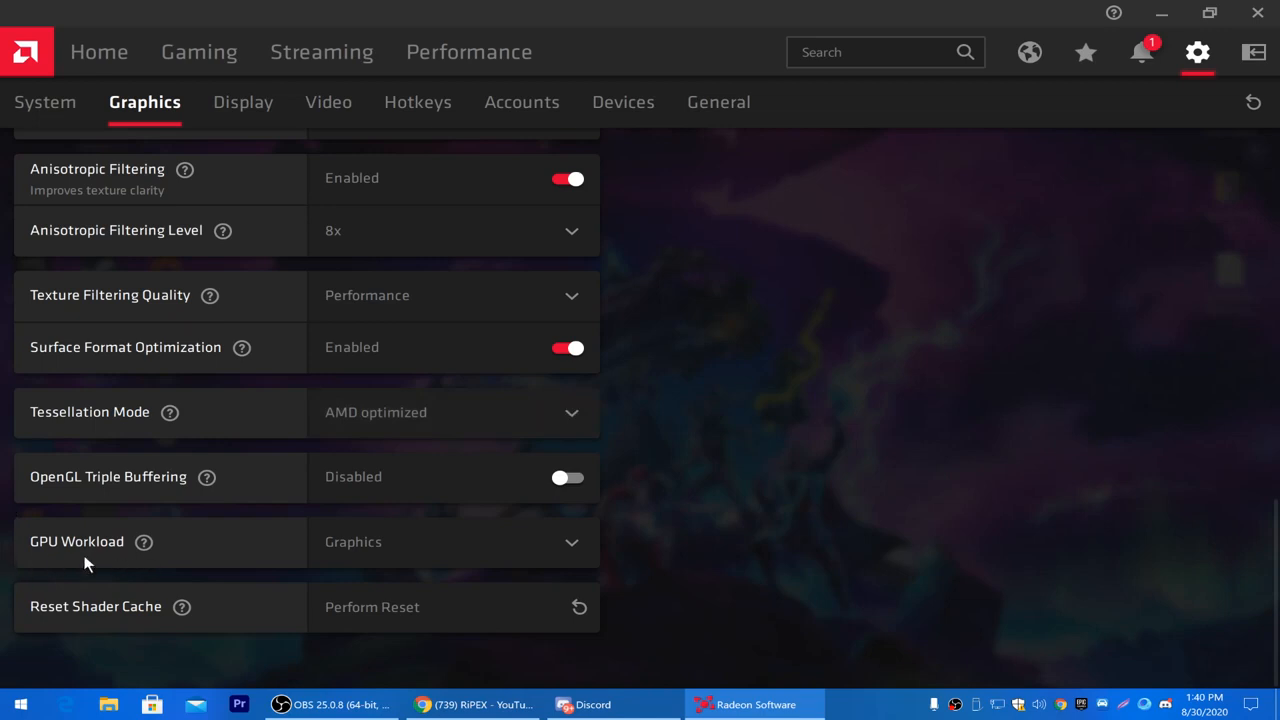
click(400, 556)
click(369, 591)
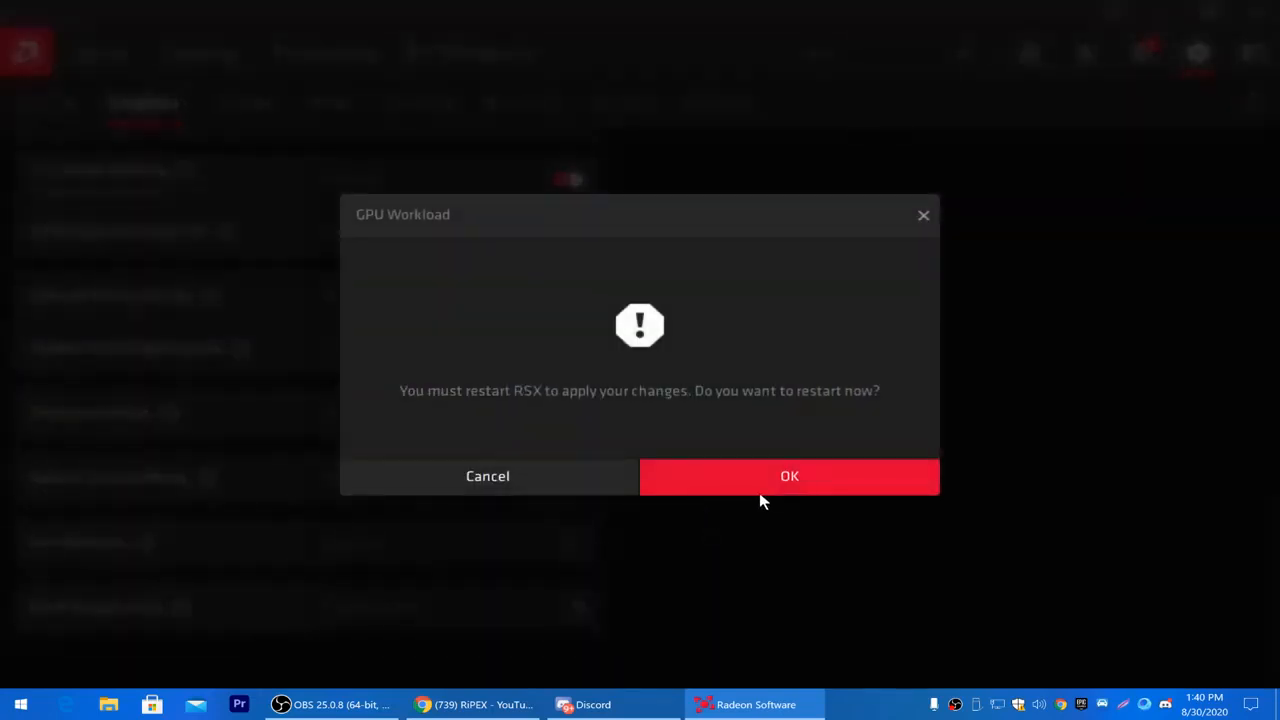
click(923, 216)
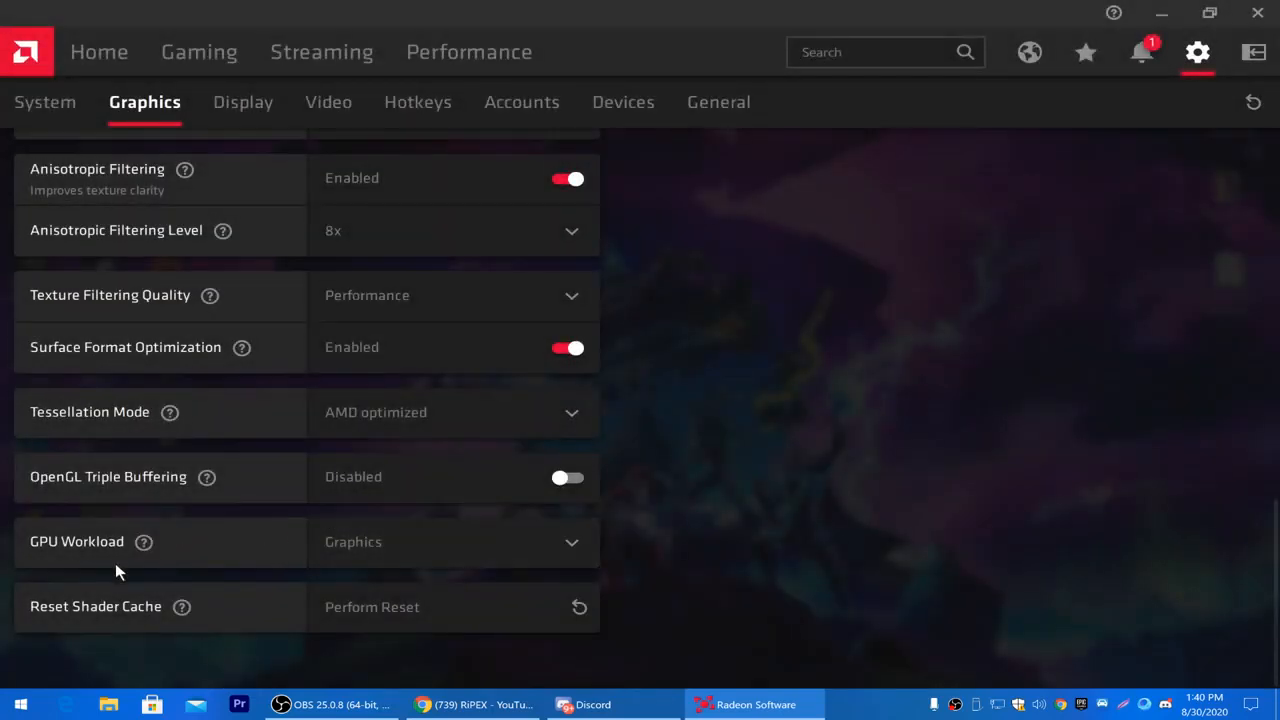
- Reset the shader cache and confirm clearing it
click(404, 612)
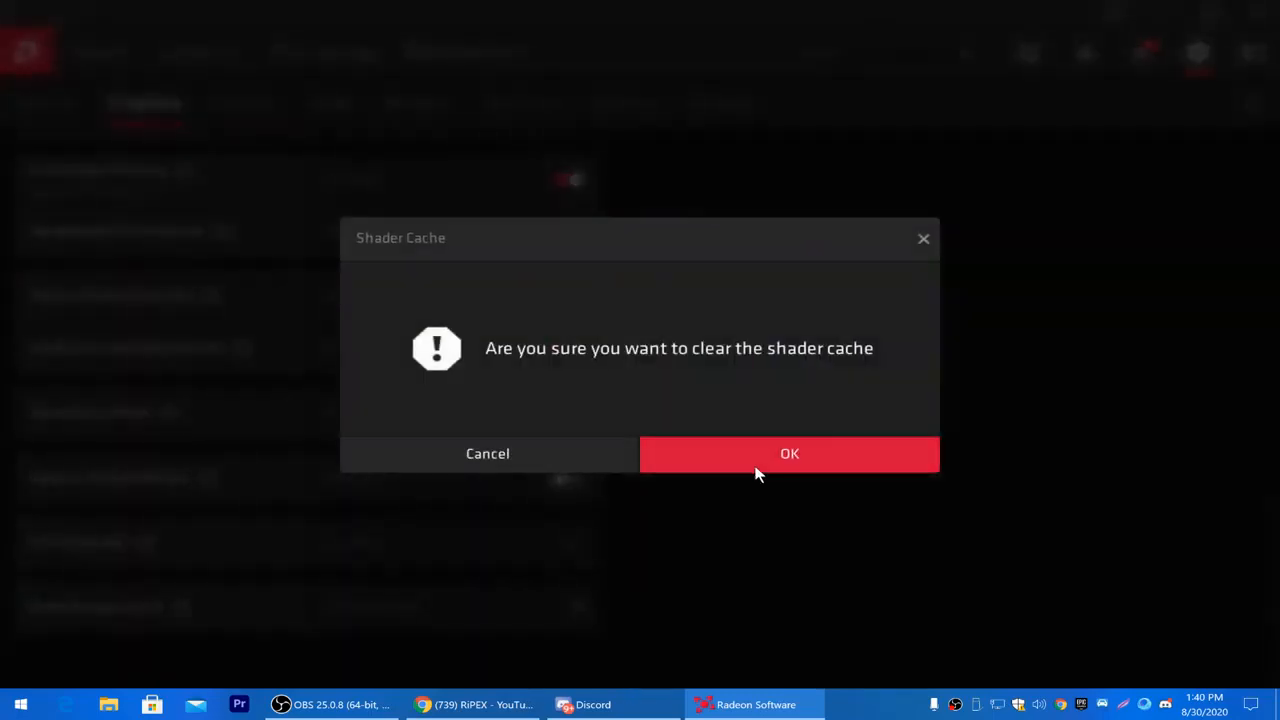
click(754, 468)
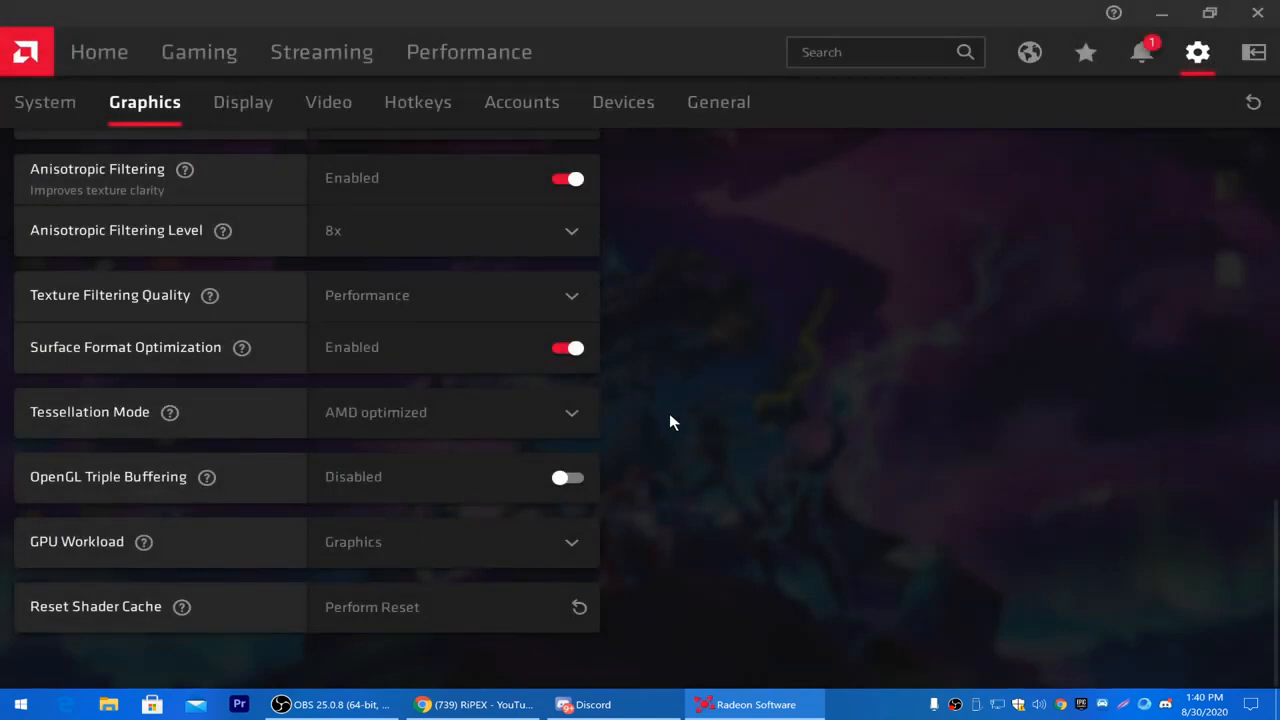
- Open the display settings and keep the Scaling Mode on Full panel
click(240, 104)
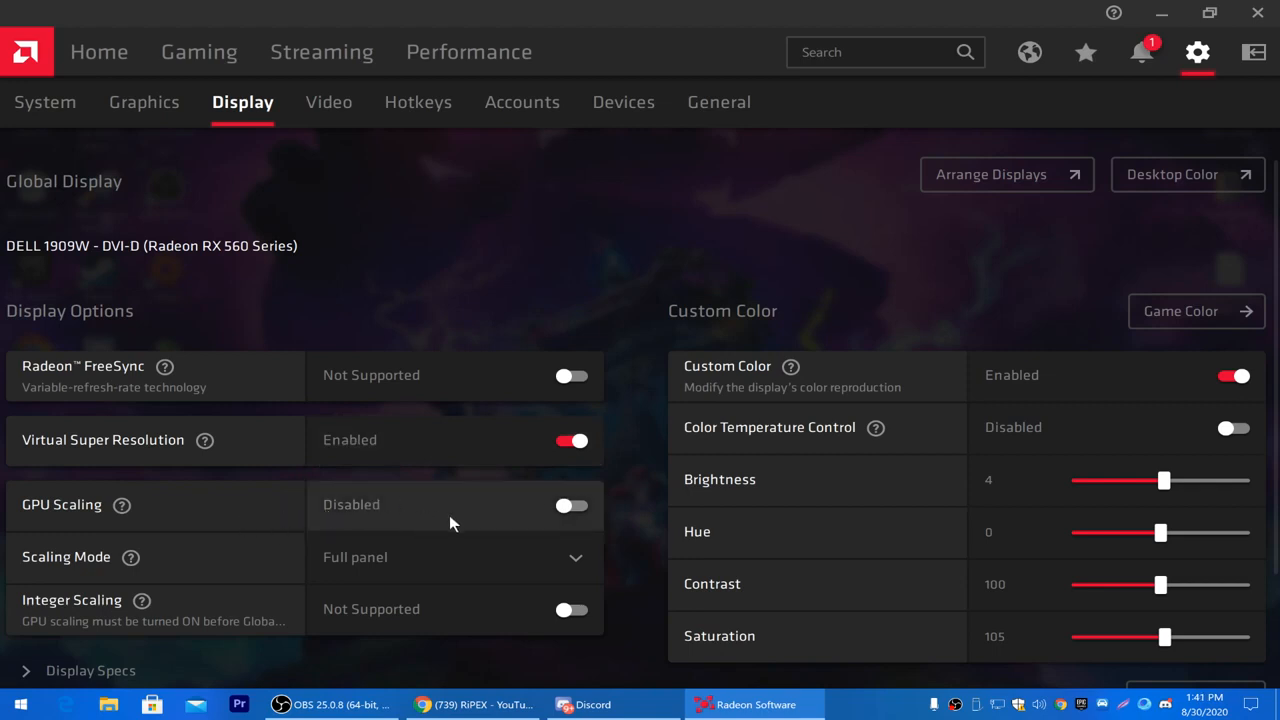
scroll(120, 556, down, 1)
scroll(60, 510, down, 1)
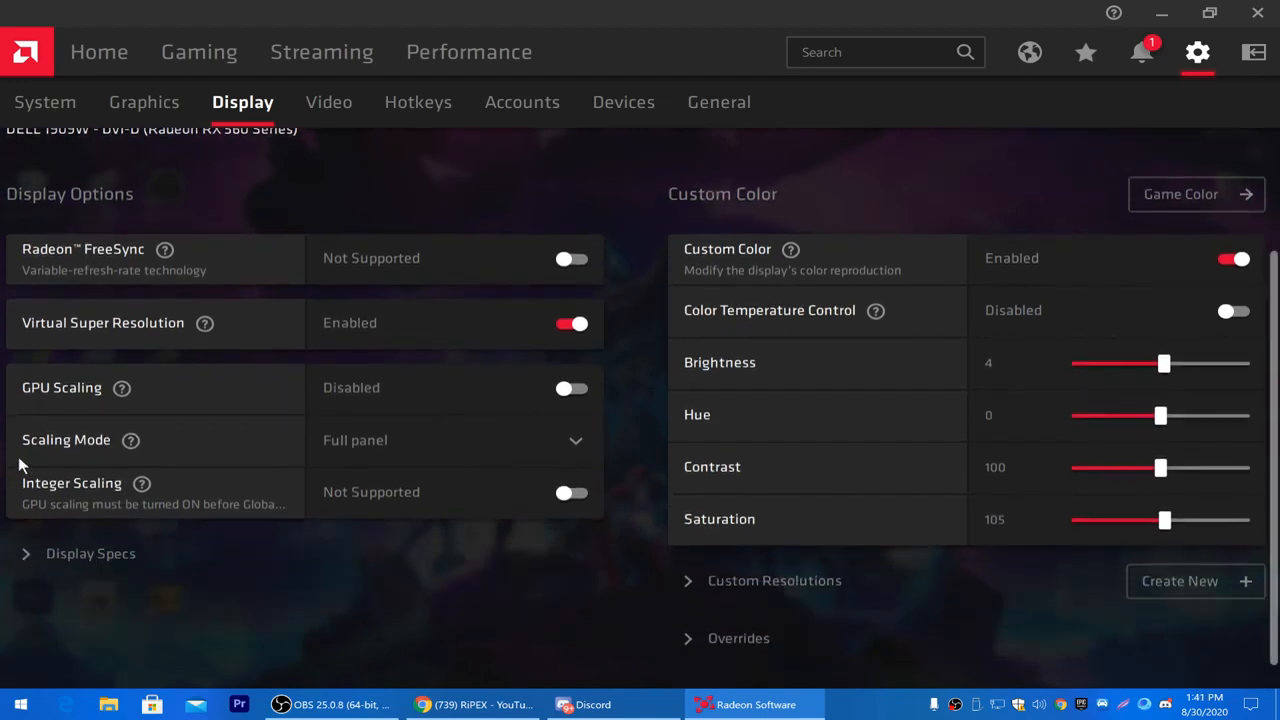
click(404, 446)
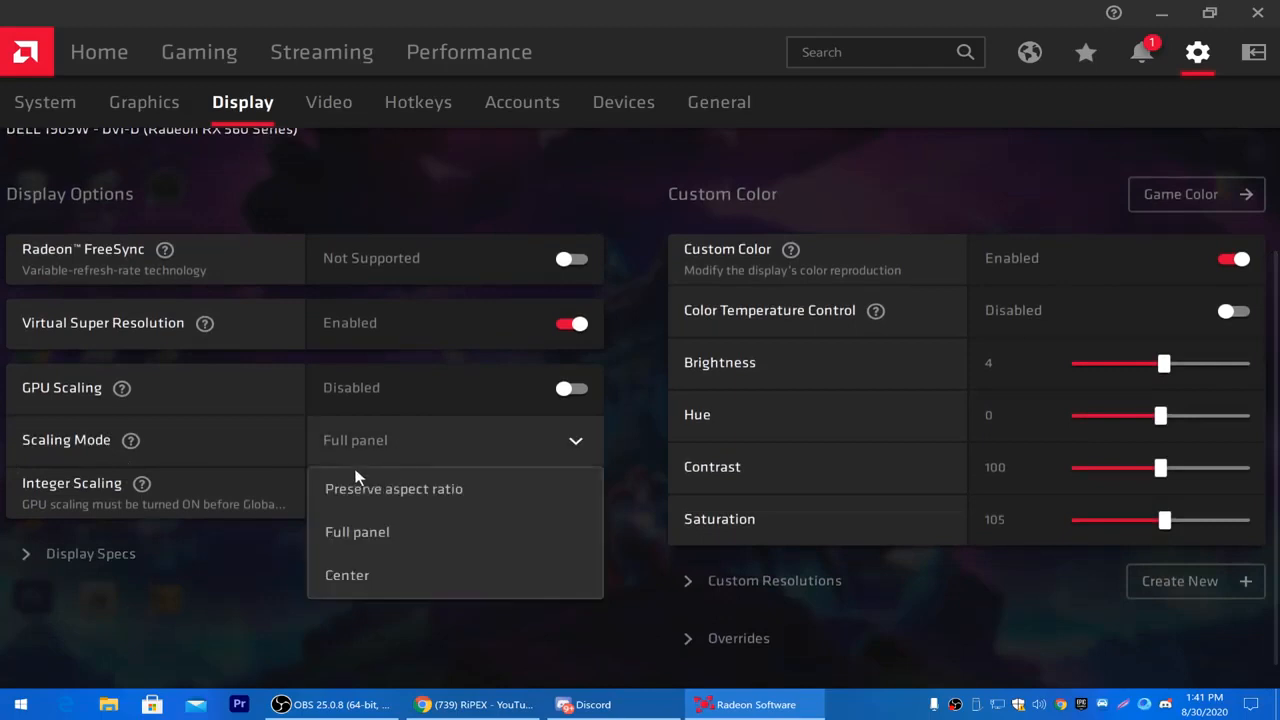
click(366, 534)
click(443, 443)
click(377, 529)
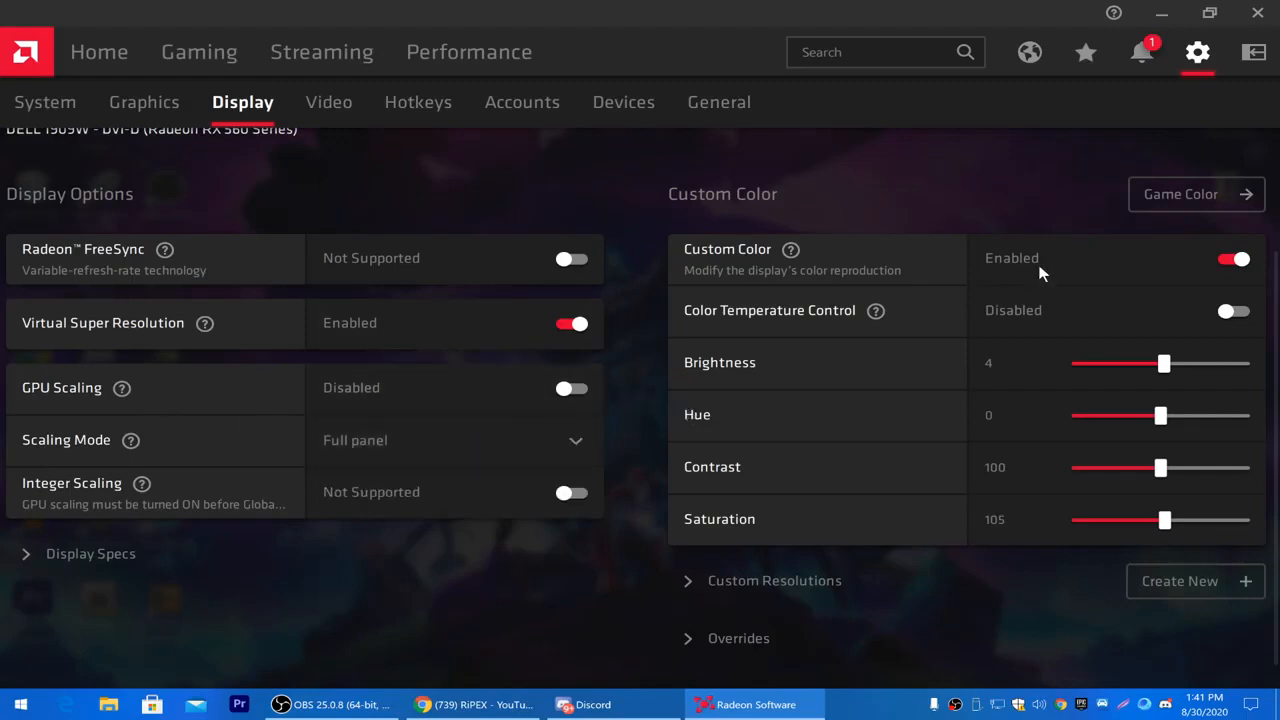
- Expand the Display Specs and review the monitor's timing information
scroll(150, 515, down, 1)
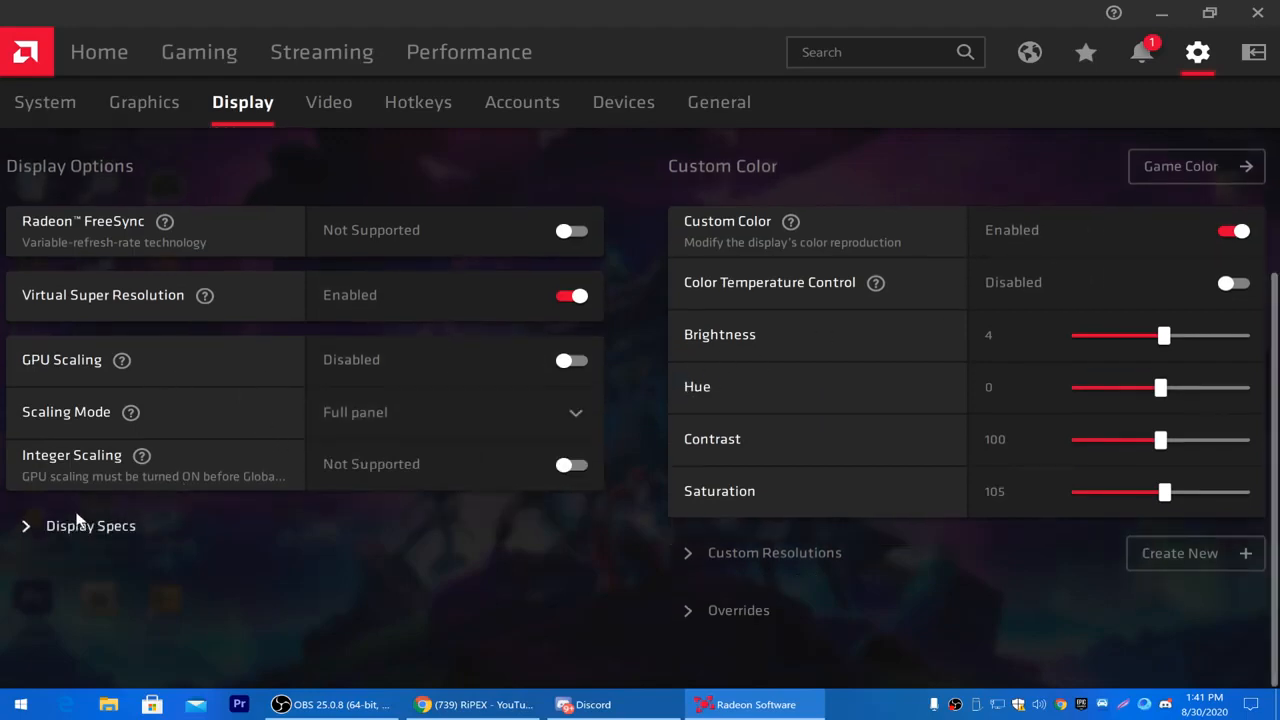
click(52, 528)
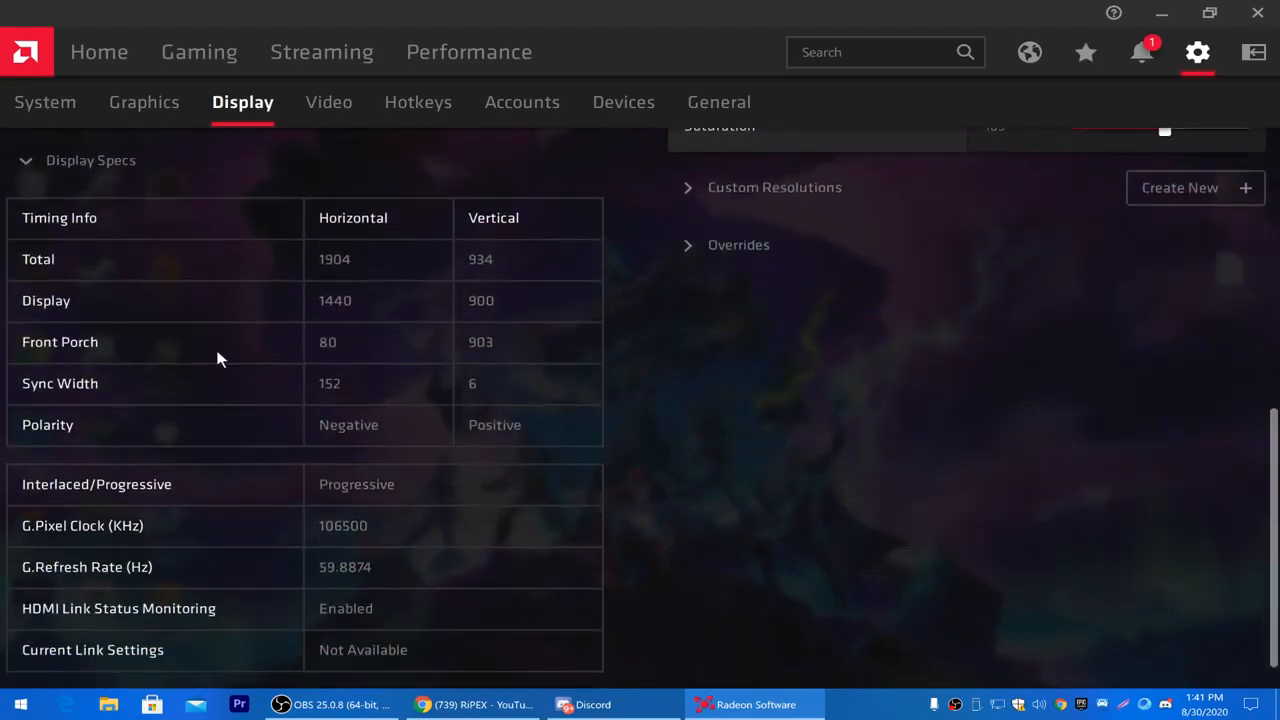
scroll(117, 440, up, 5)
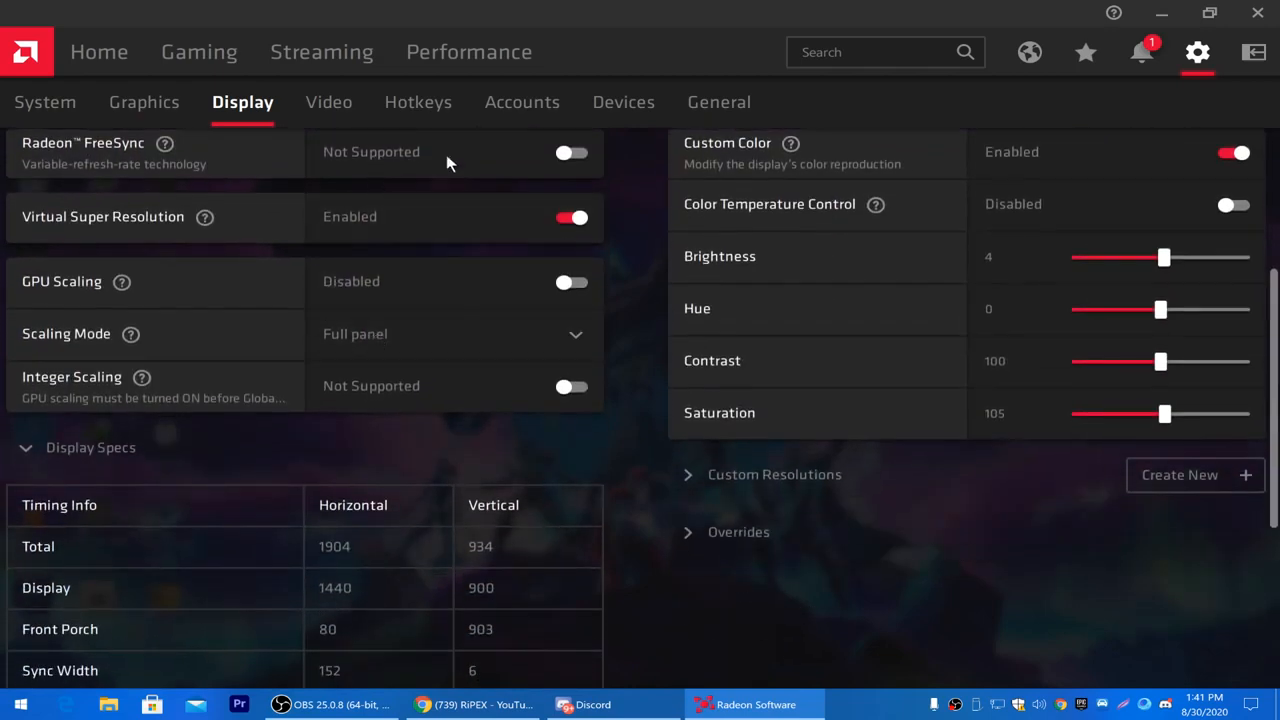
- Open the general settings, enable Instant Replay and set it back to disabled
click(706, 103)
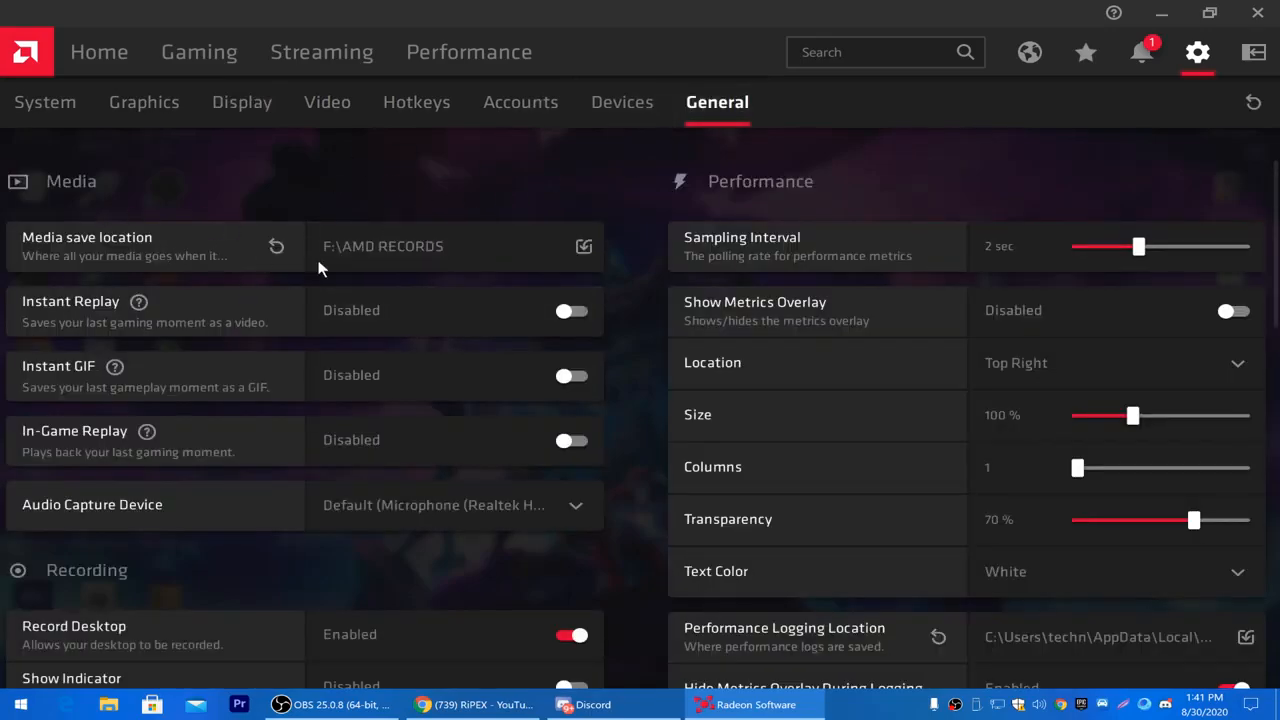
scroll(183, 195, down, 4)
scroll(166, 219, up, 2)
scroll(249, 306, down, 2)
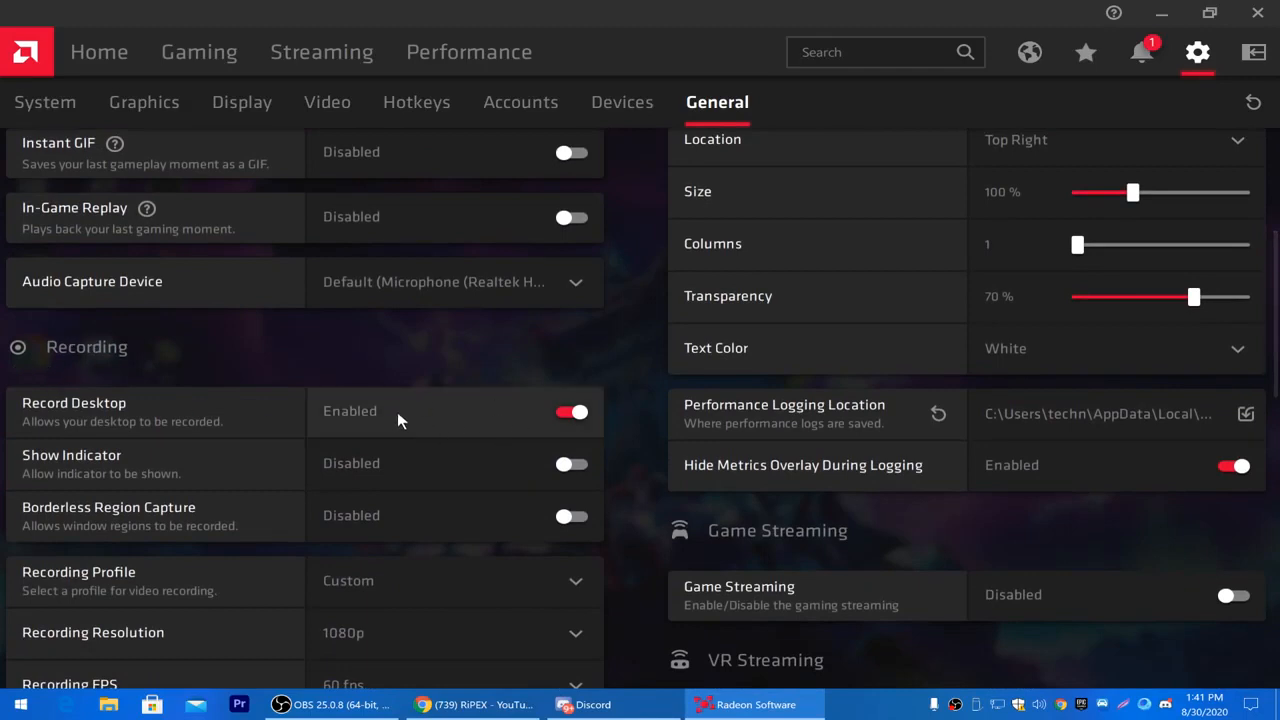
scroll(320, 420, up, 2)
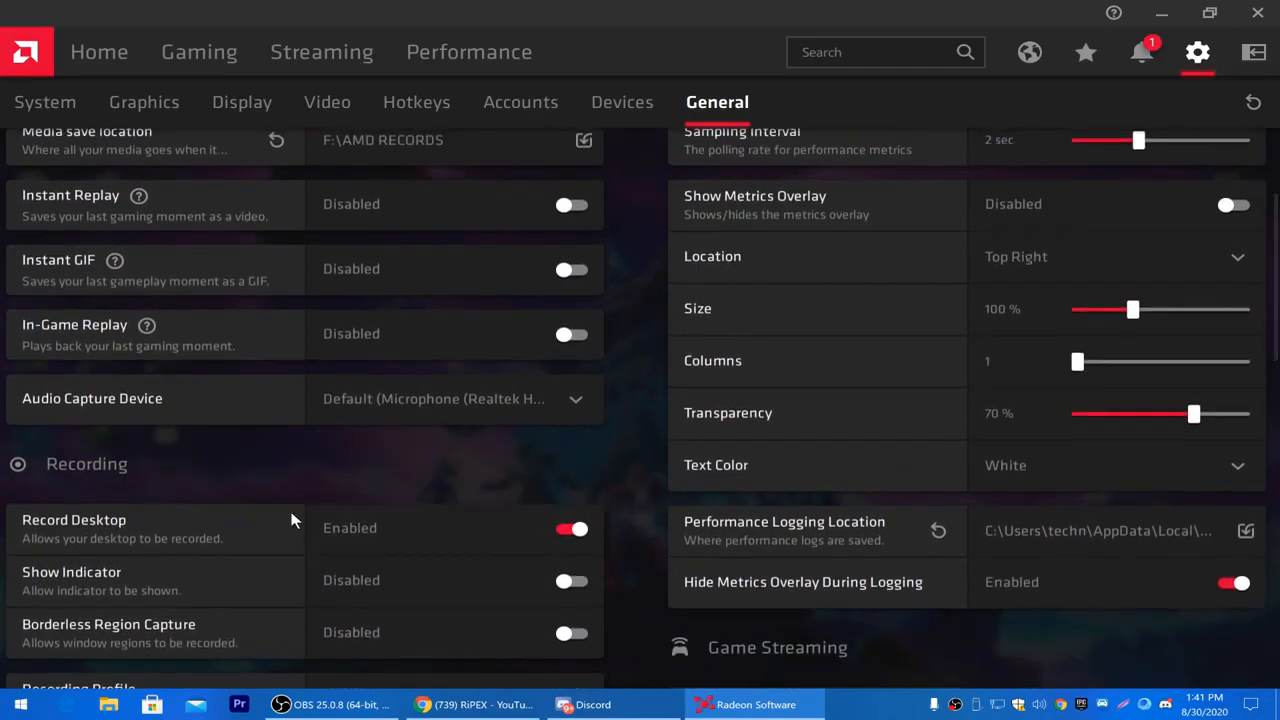
scroll(345, 500, up, 2)
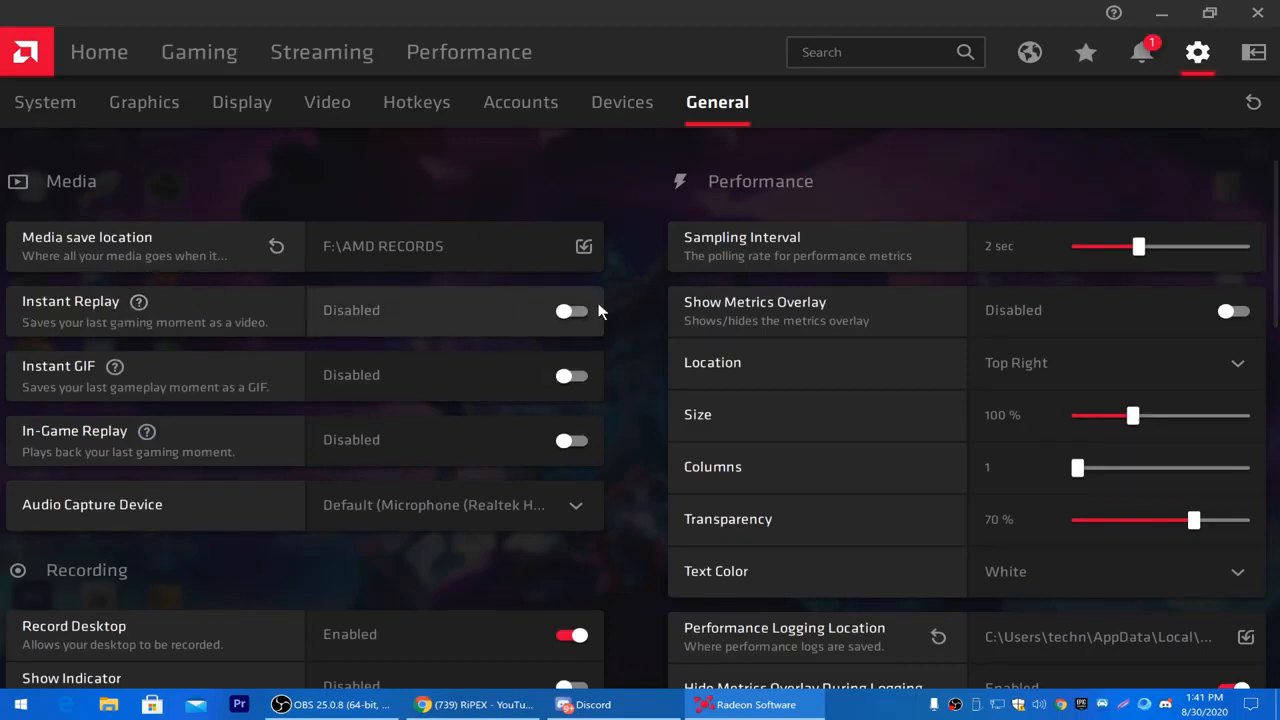
click(571, 311)
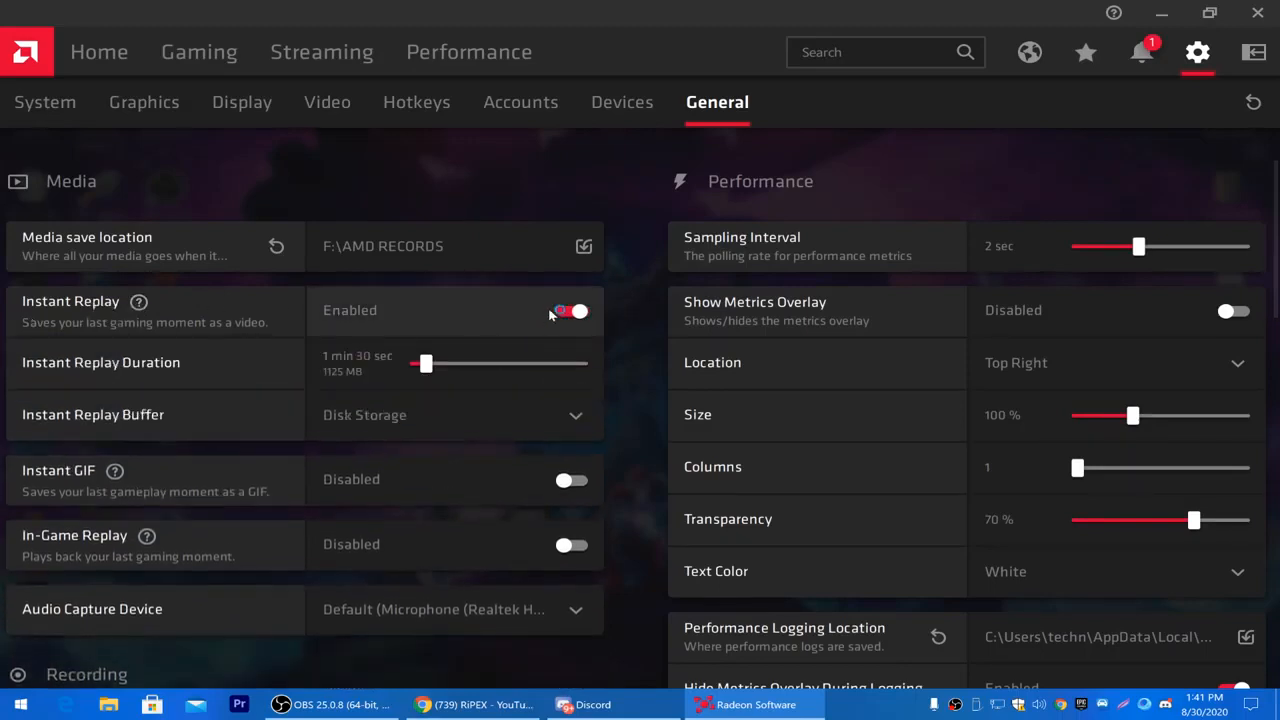
click(570, 313)
- Examine the recording, performance, streaming and preference options in the general settings
scroll(488, 326, down, 5)
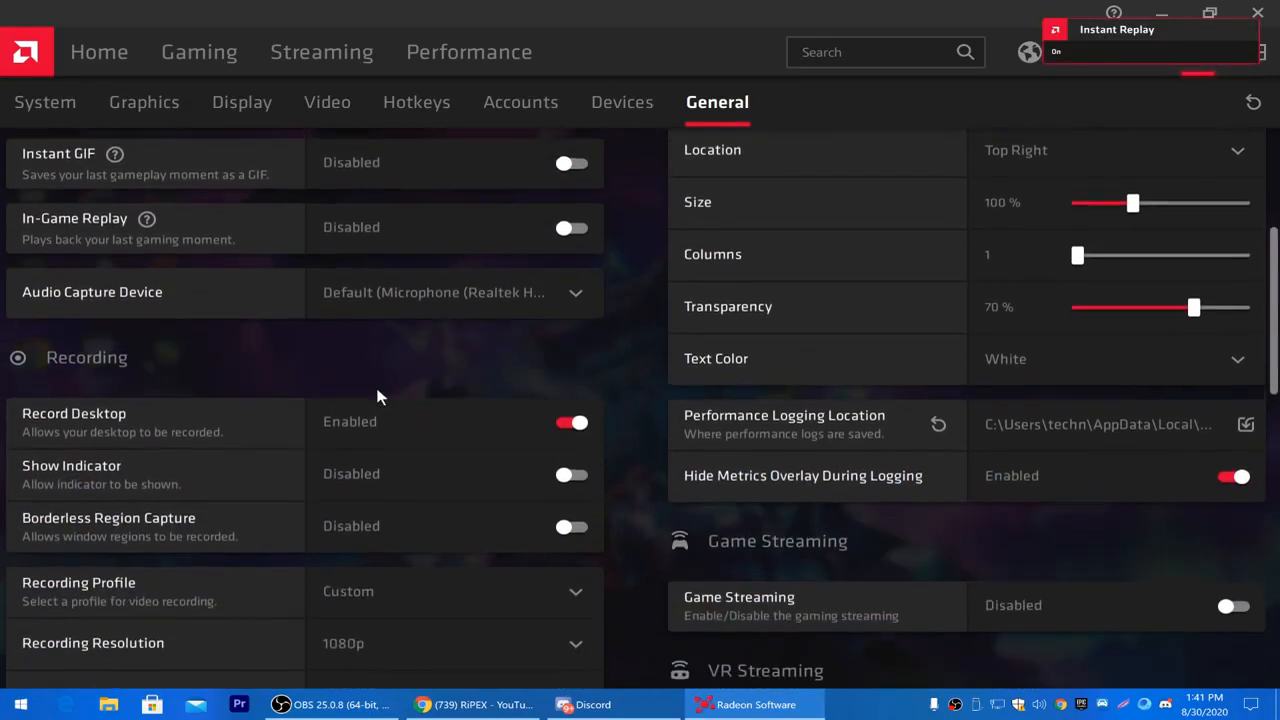
scroll(289, 406, down, 2)
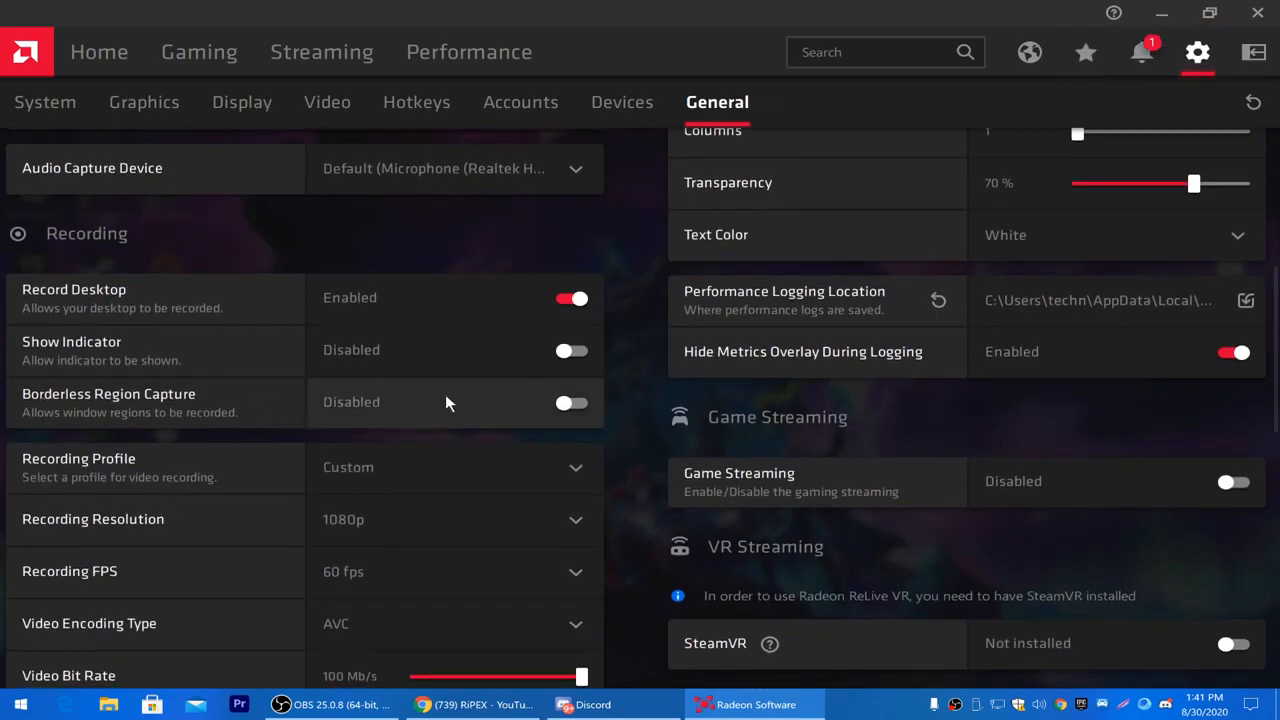
scroll(446, 402, up, 6)
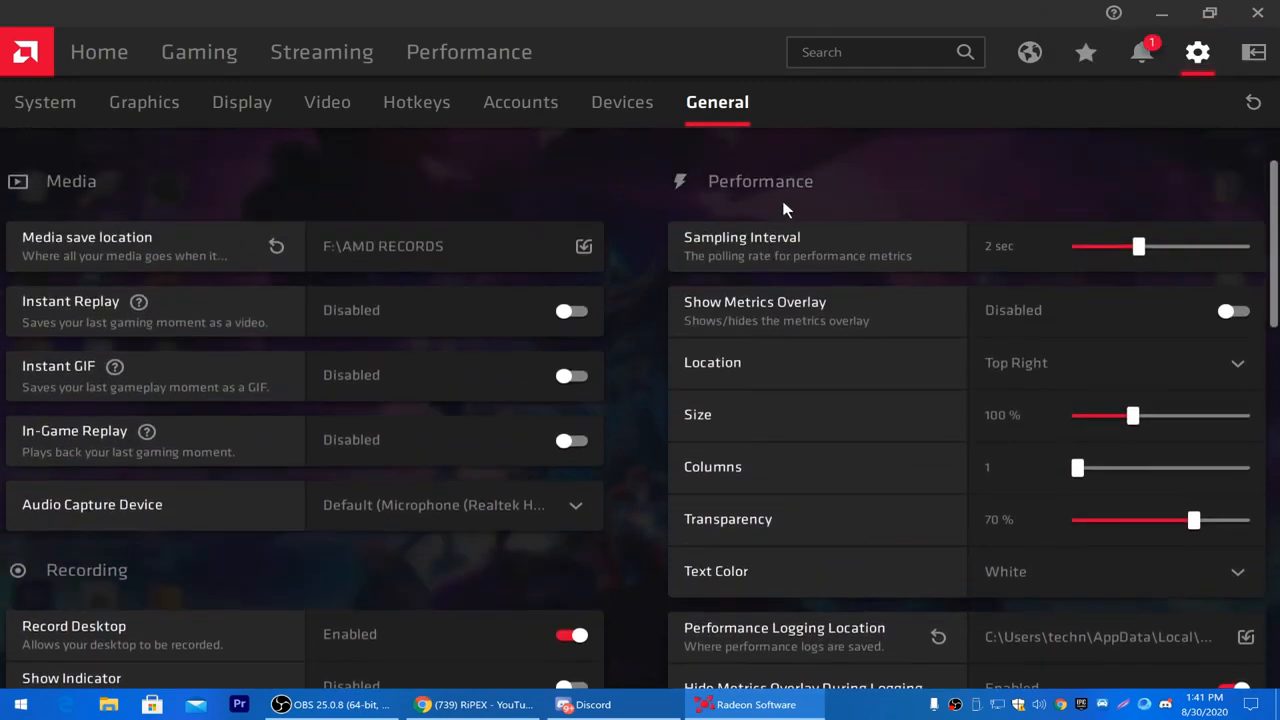
scroll(783, 465, down, 10)
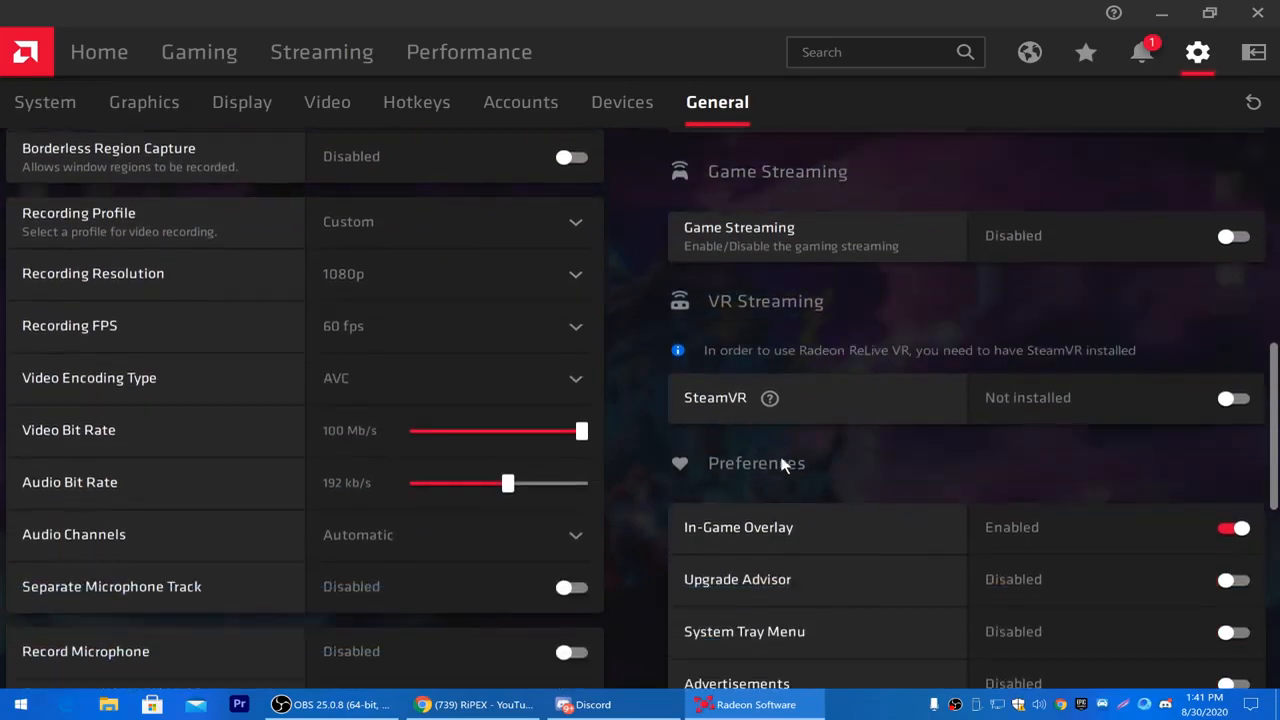
scroll(783, 465, down, 2)
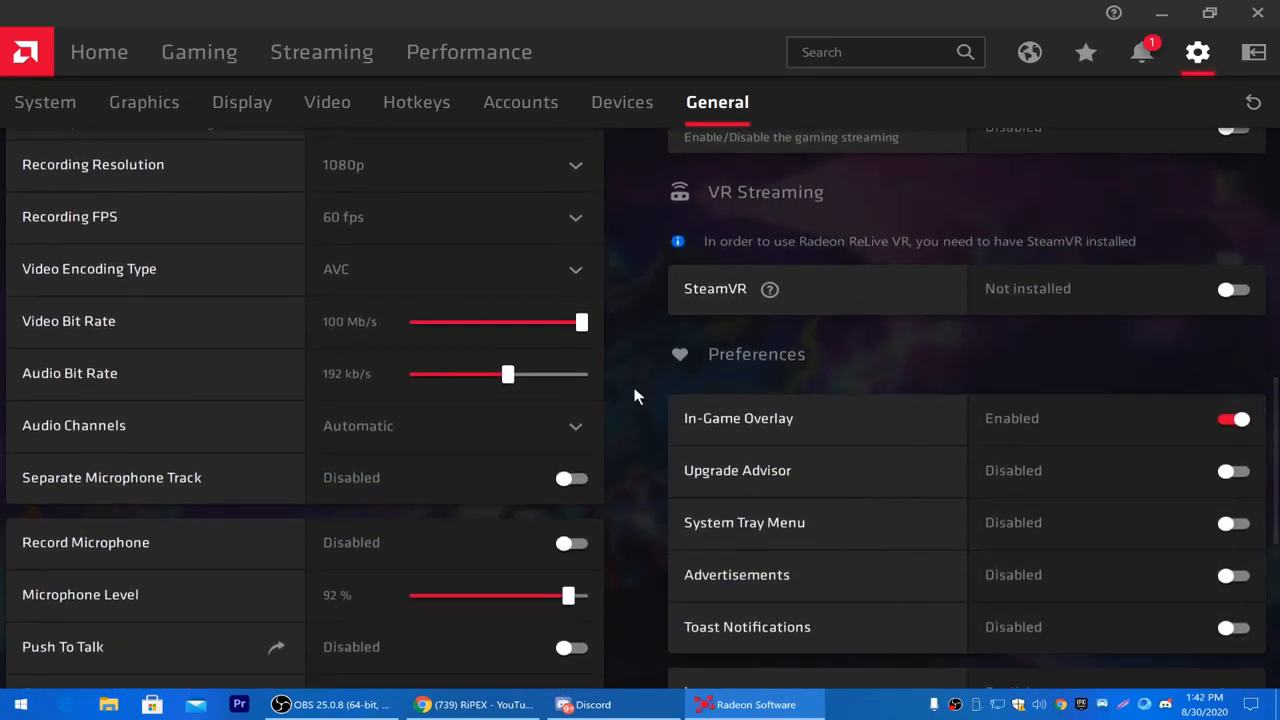
scroll(900, 400, down, 4)
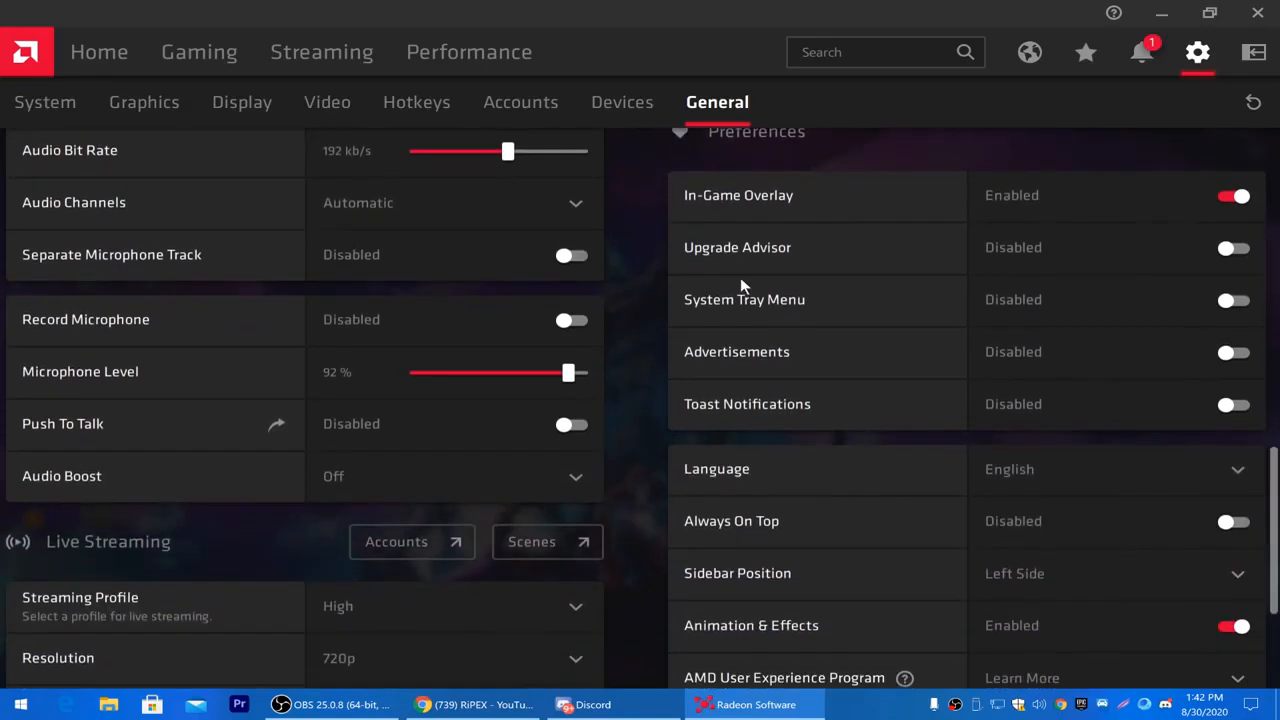
scroll(900, 370, down, 2)
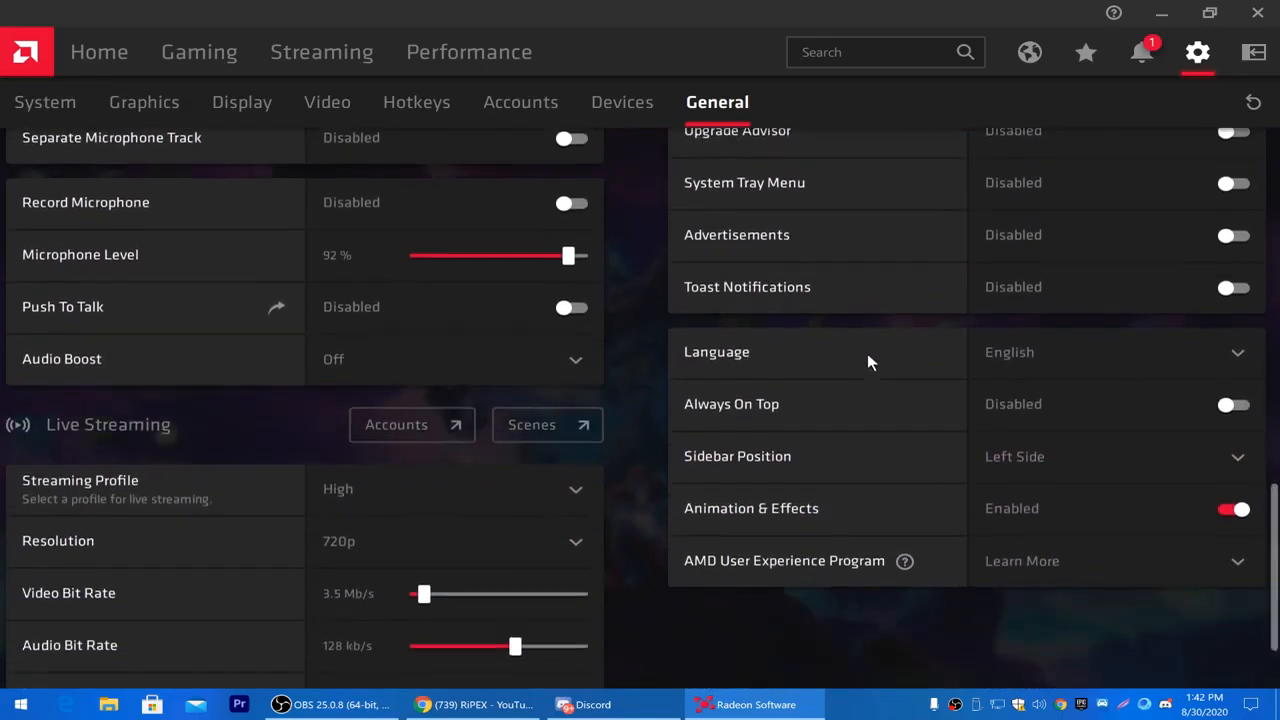
- Add a Fortnite profile in the performance tuning settings and start Auto Tuning's Overclock GPU process for it, accepting the warning
click(448, 52)
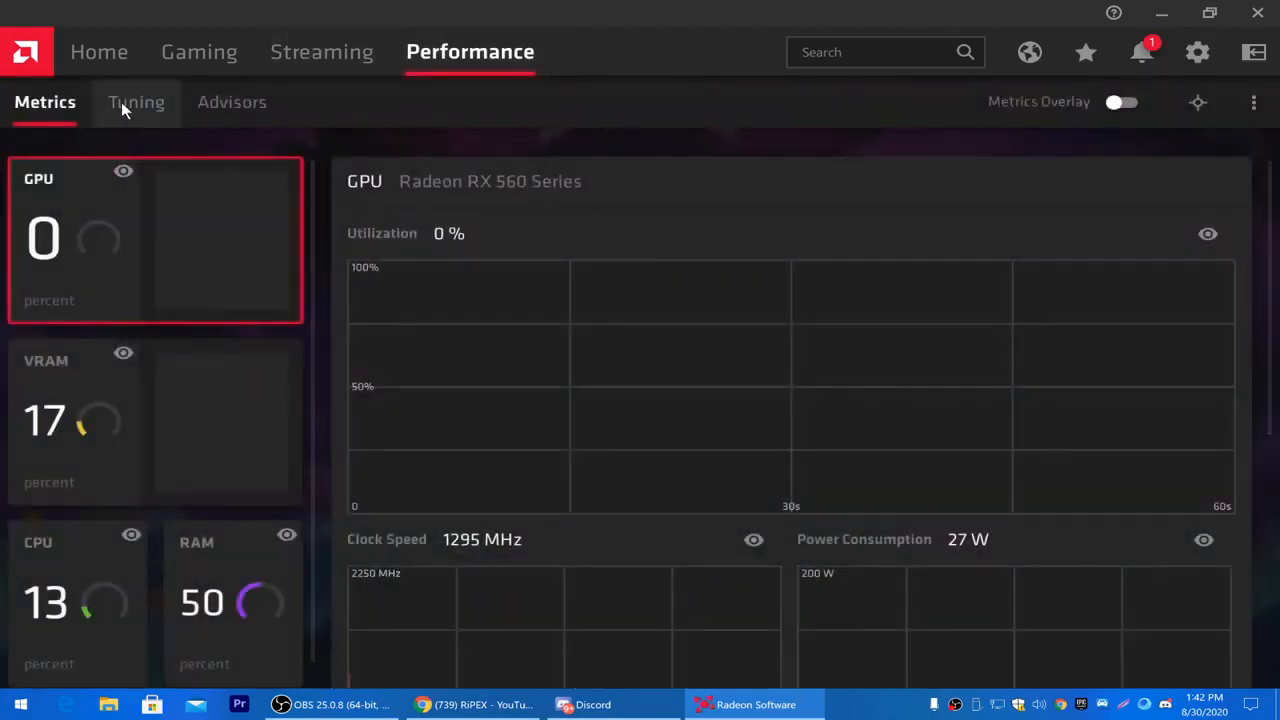
click(122, 99)
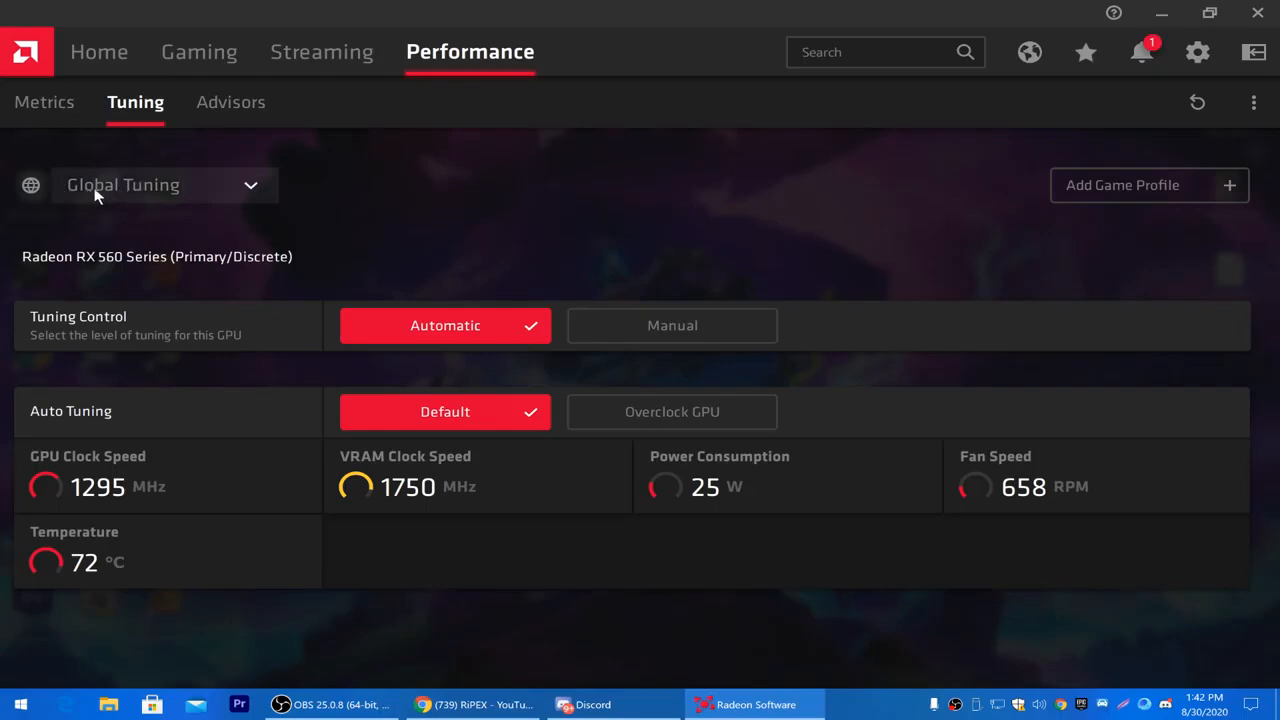
click(147, 187)
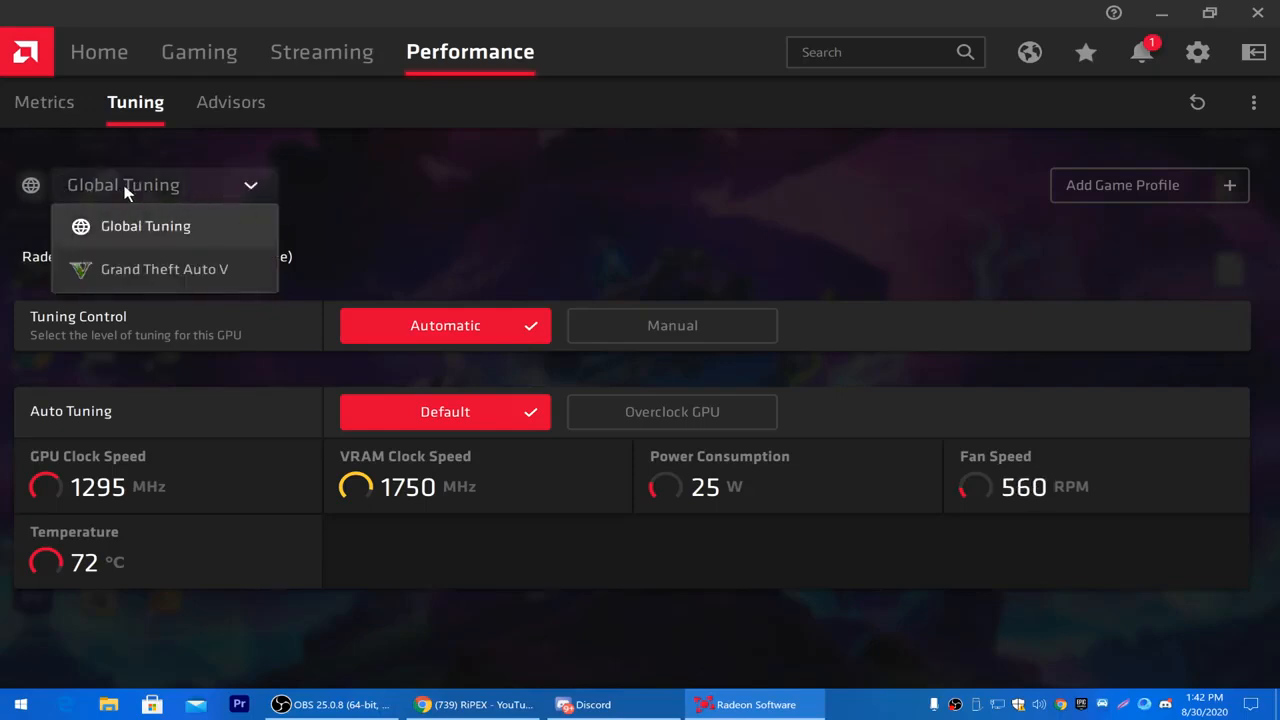
click(417, 189)
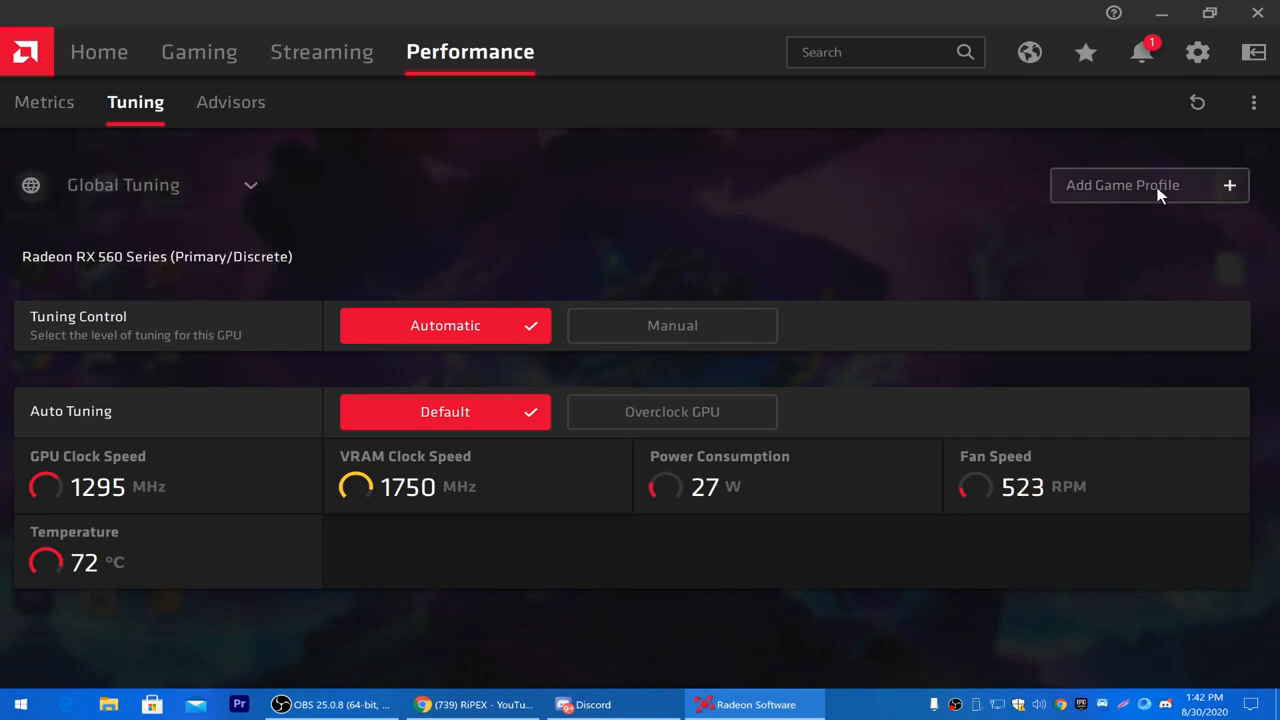
click(1158, 190)
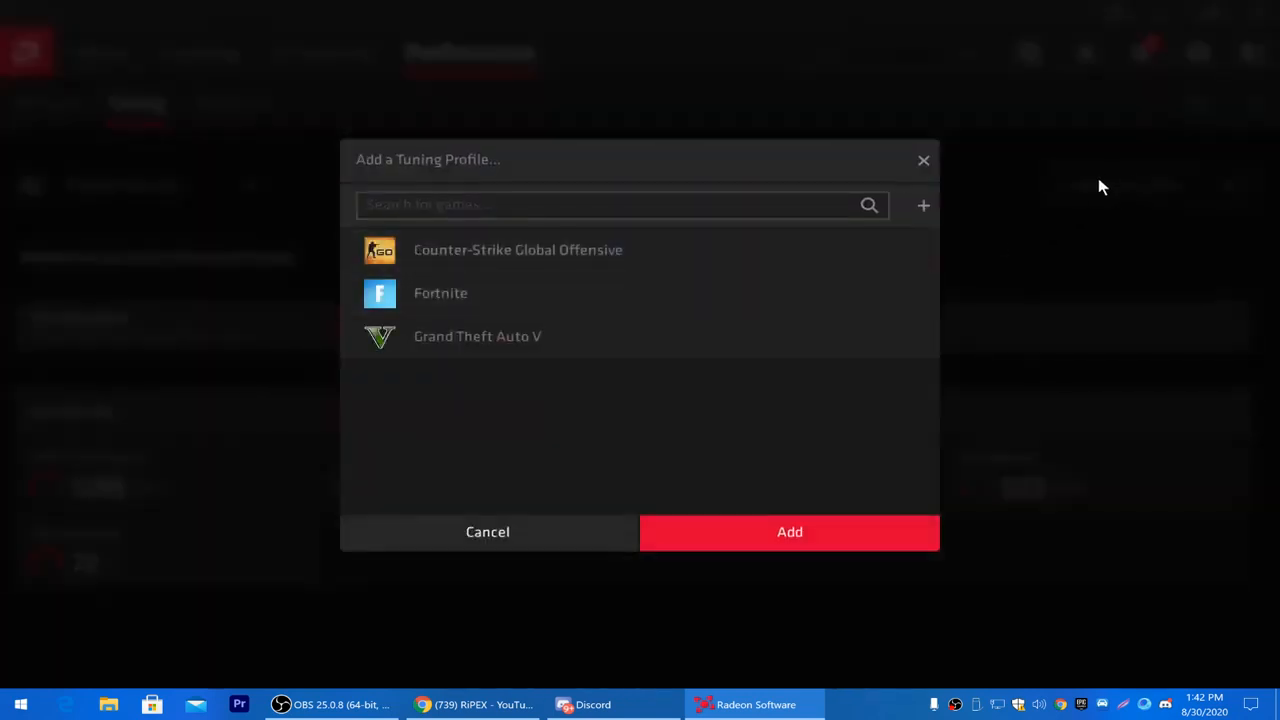
click(430, 298)
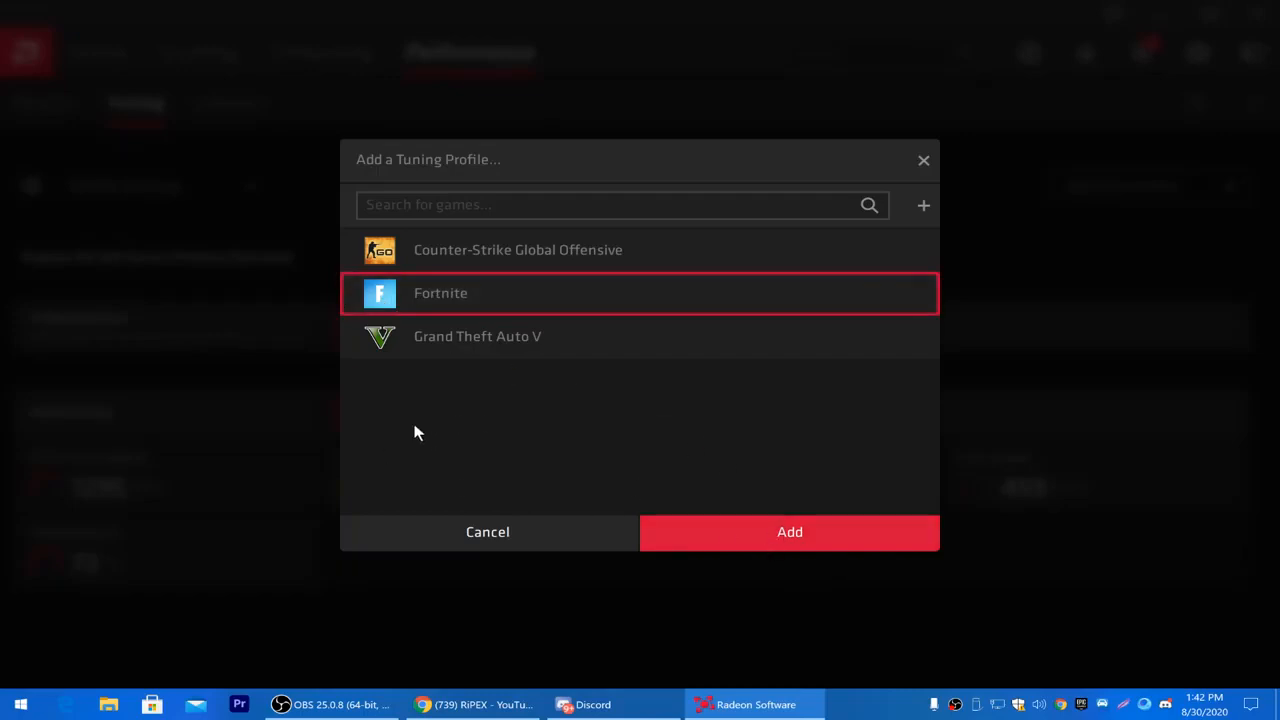
key(Return)
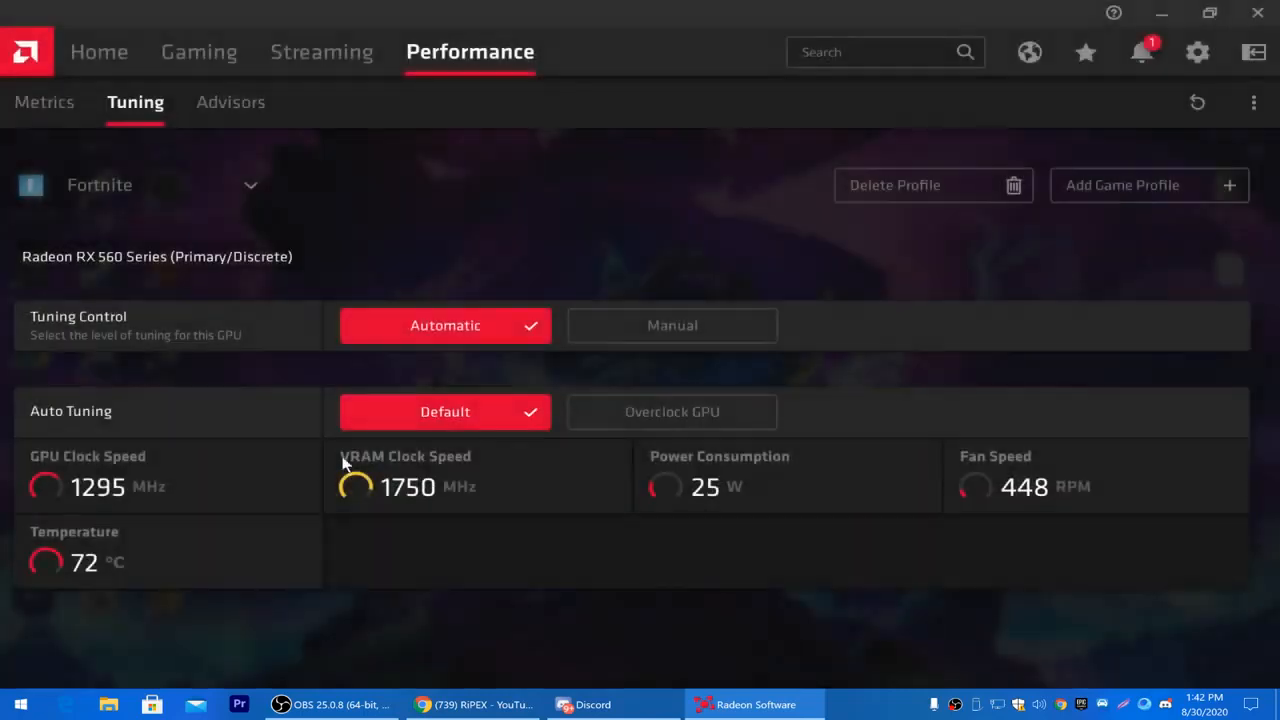
click(656, 414)
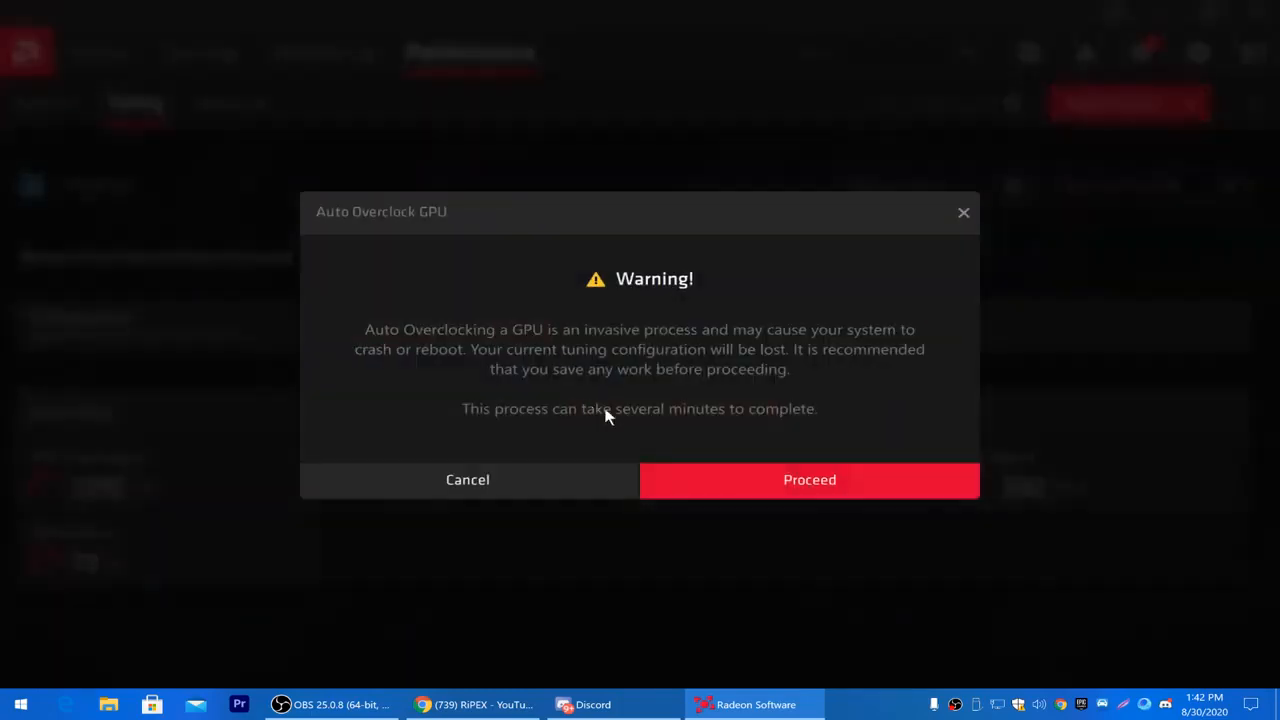
click(708, 478)
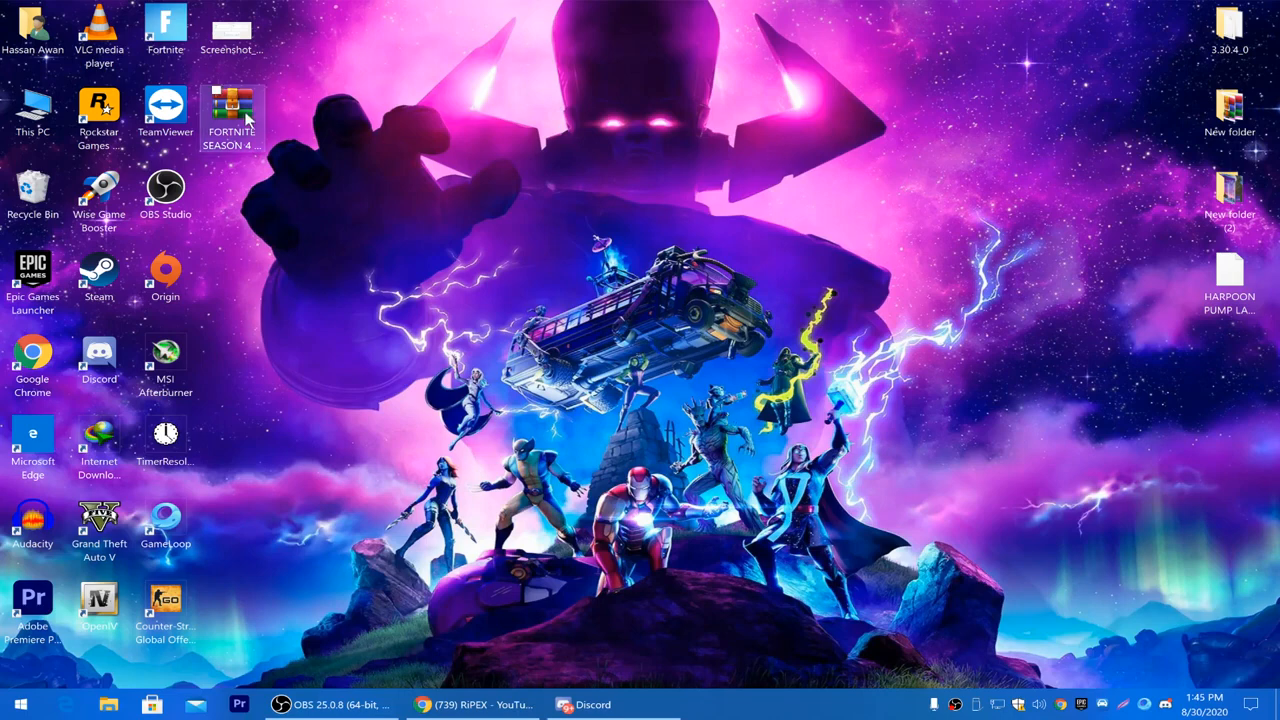
- Move the FORTNITE SEASON 4 FPS Boost Guide archive to the middle of the desktop and extract it into its own named folder
drag(232, 110, 497, 275)
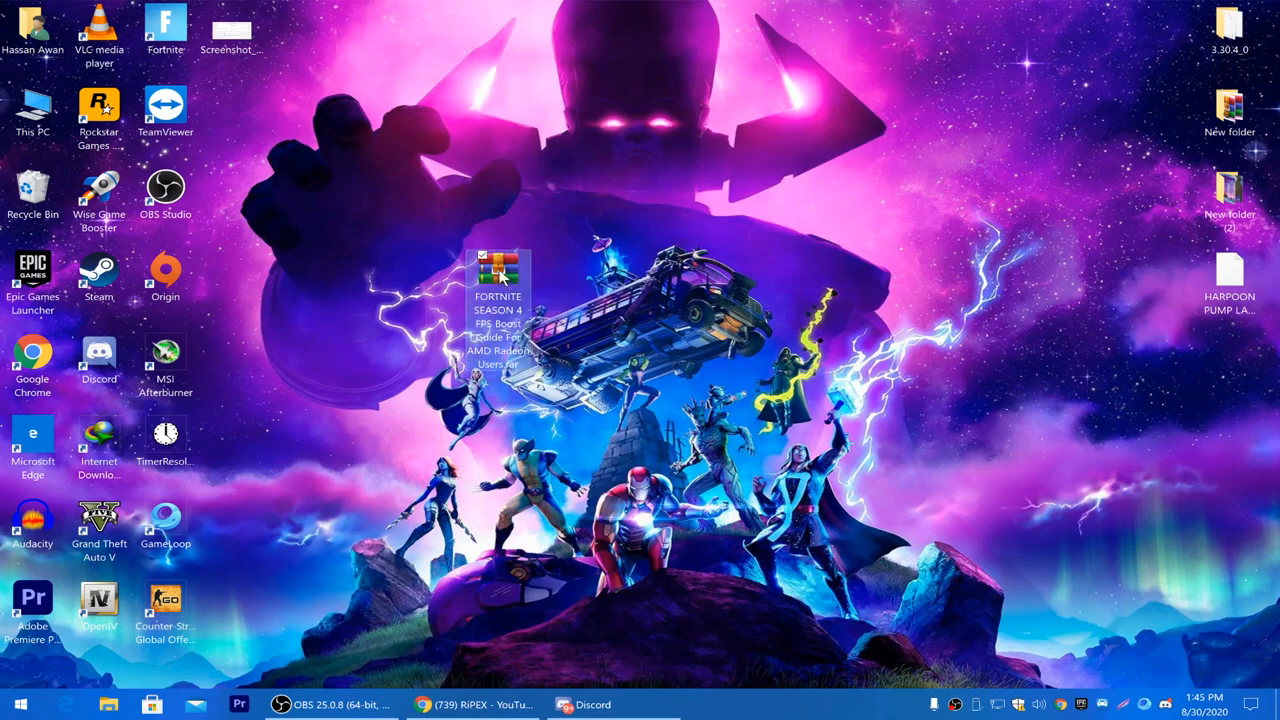
right_click(503, 278)
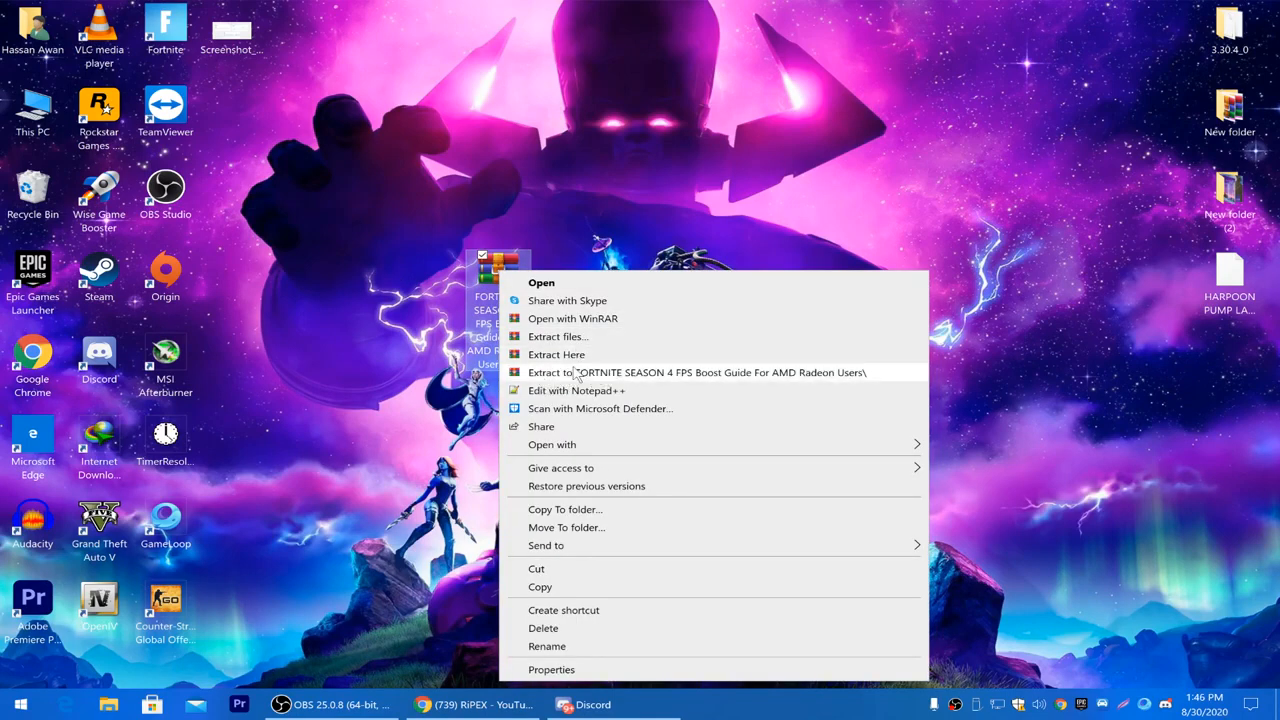
click(690, 373)
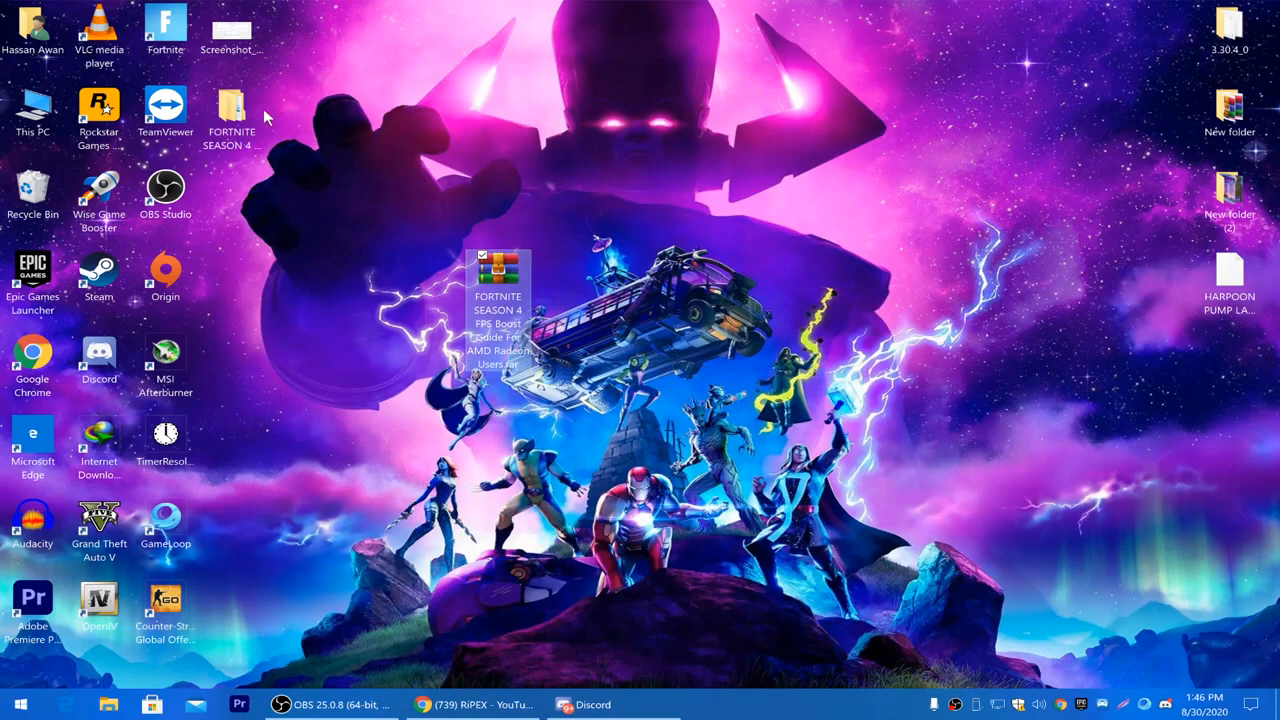
- Place the extracted guide folder in a free desktop area, open its inner folder and maximize the window
drag(245, 110, 637, 115)
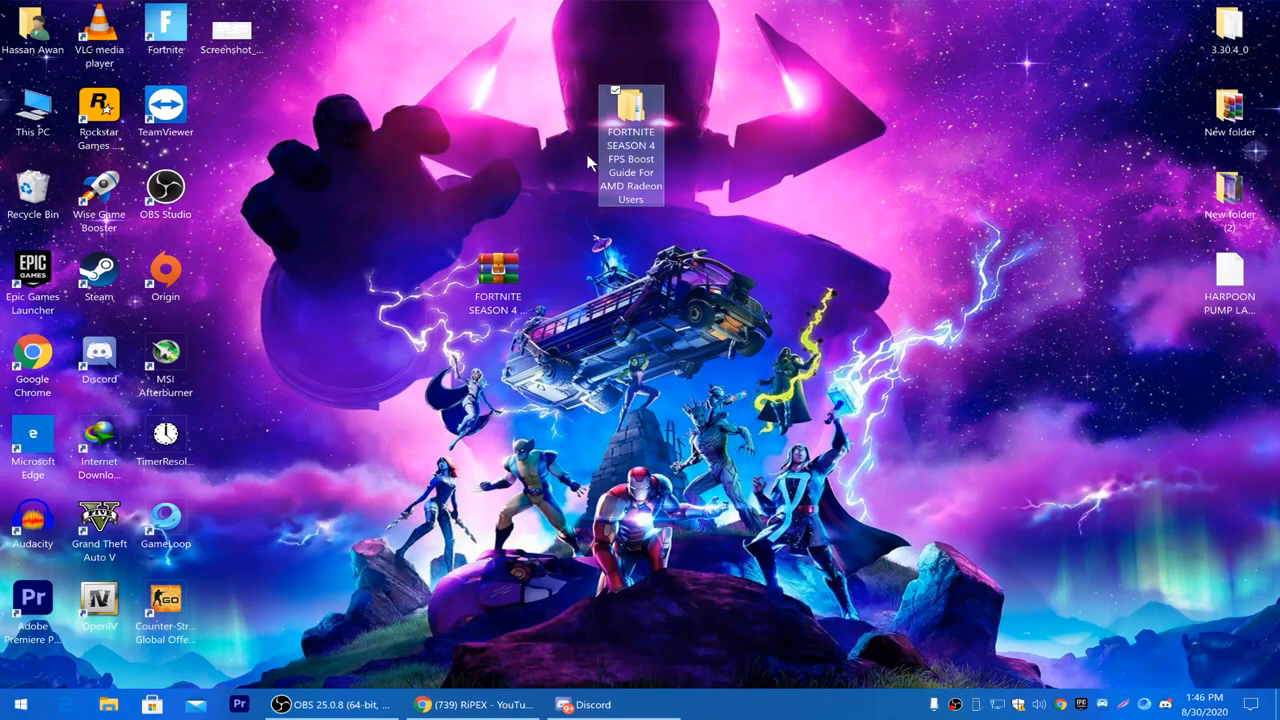
double_click(632, 118)
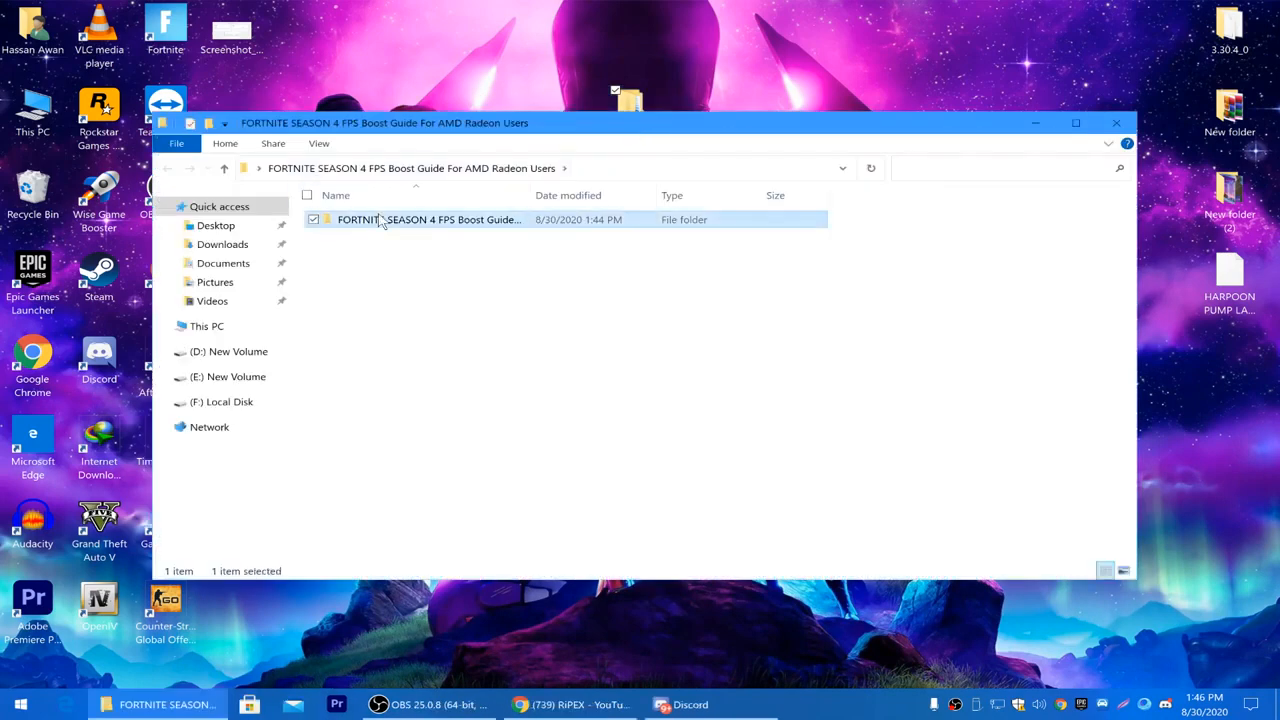
double_click(420, 219)
double_click(548, 123)
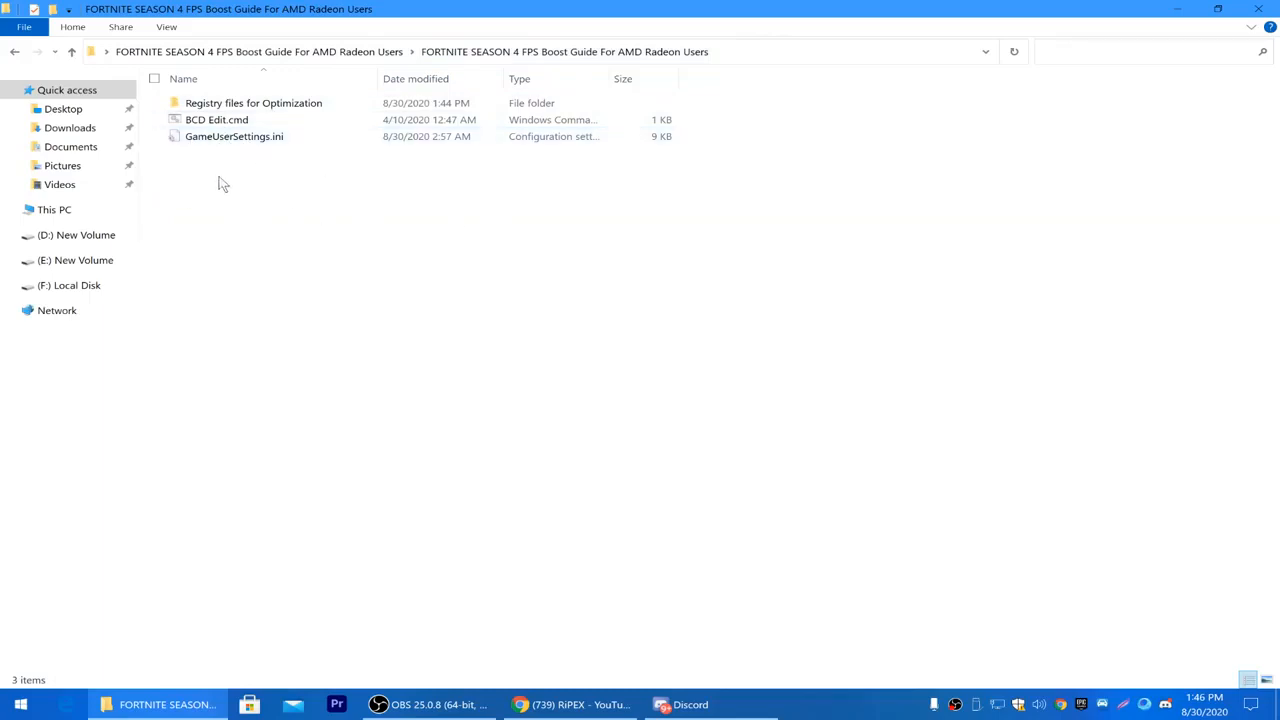
- Copy GameUserSettings.ini from the guide folder and open the %appdata% folder through the Run dialog, maximizing its window
right_click(214, 135)
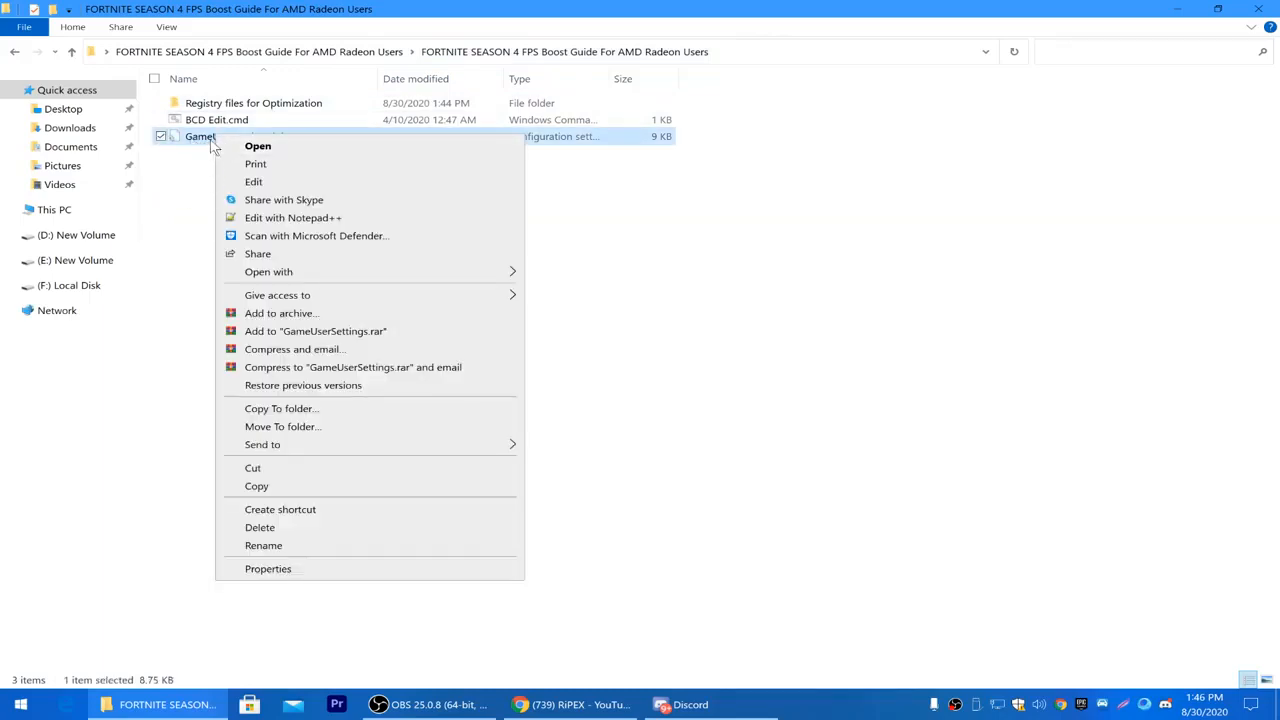
click(285, 488)
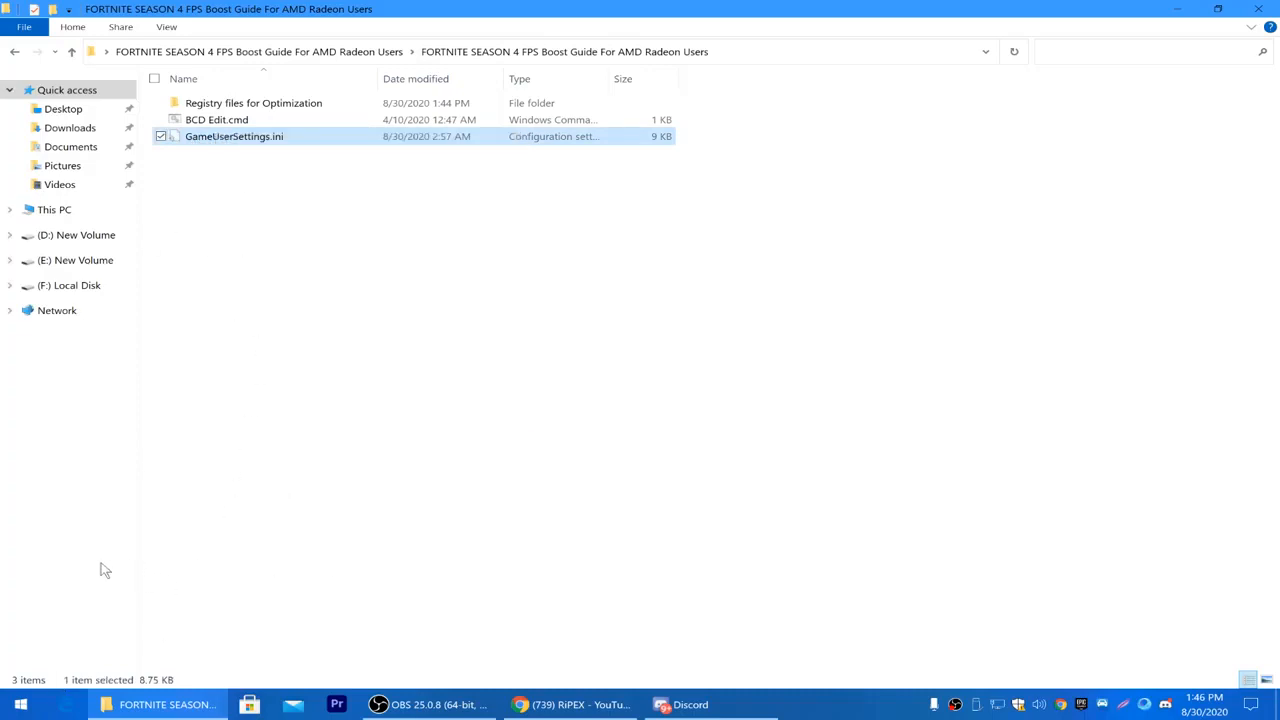
key(super+r)
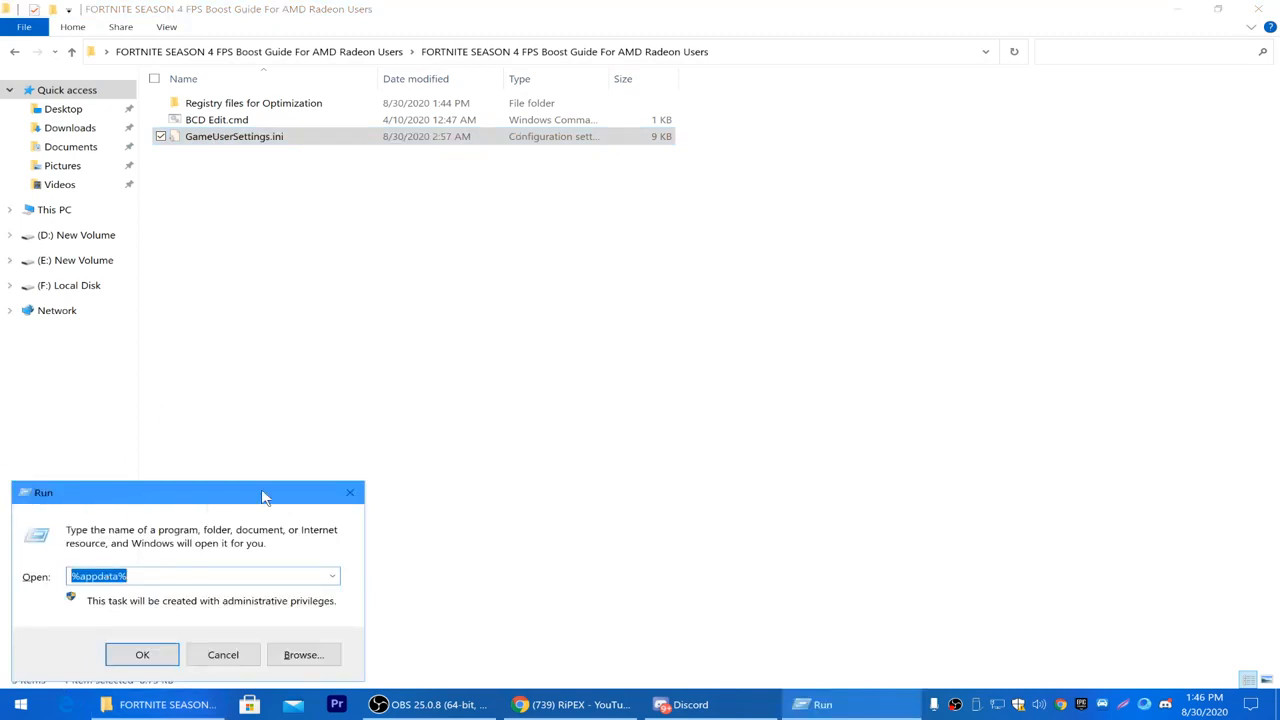
click(350, 492)
click(20, 705)
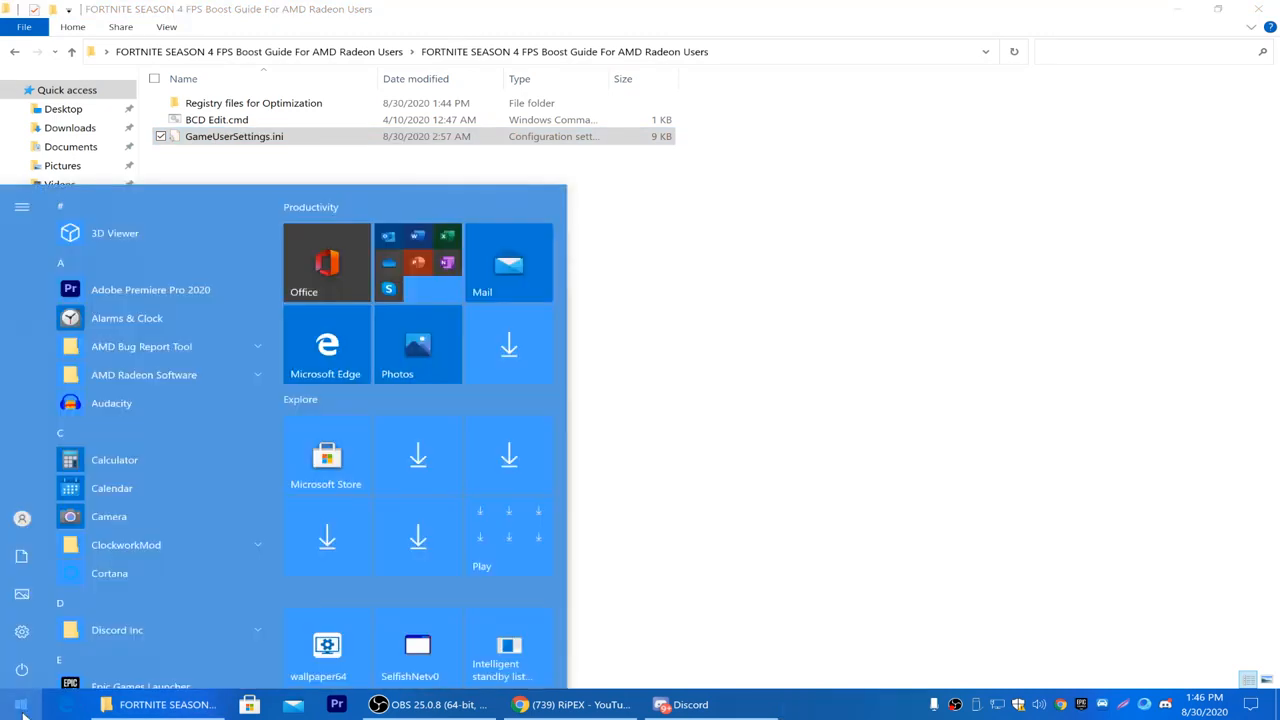
text(run)
key(Return)
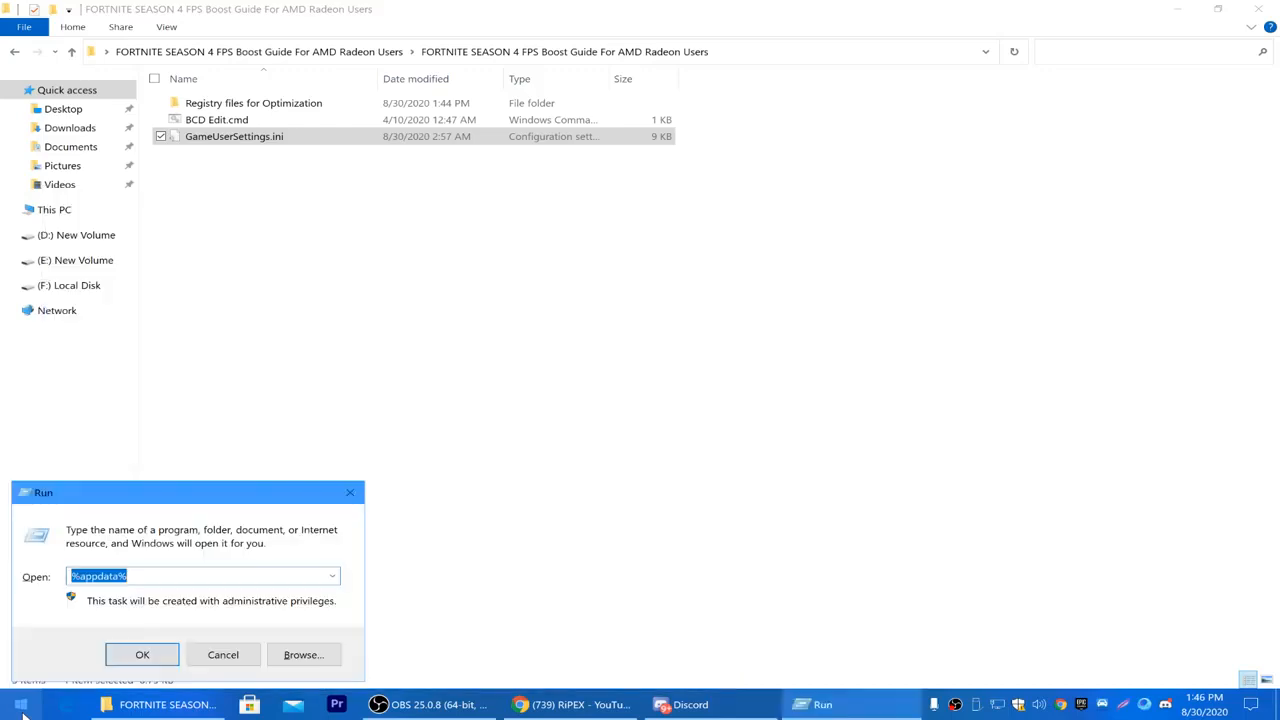
click(150, 576)
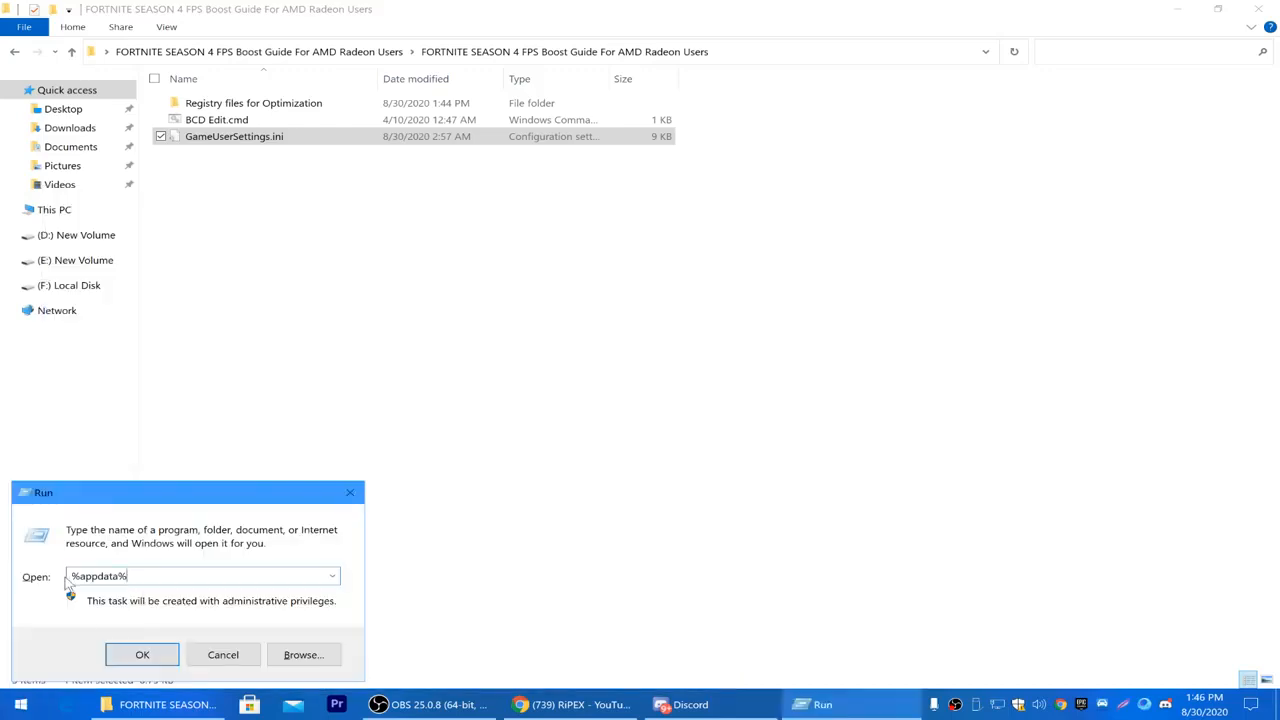
click(142, 656)
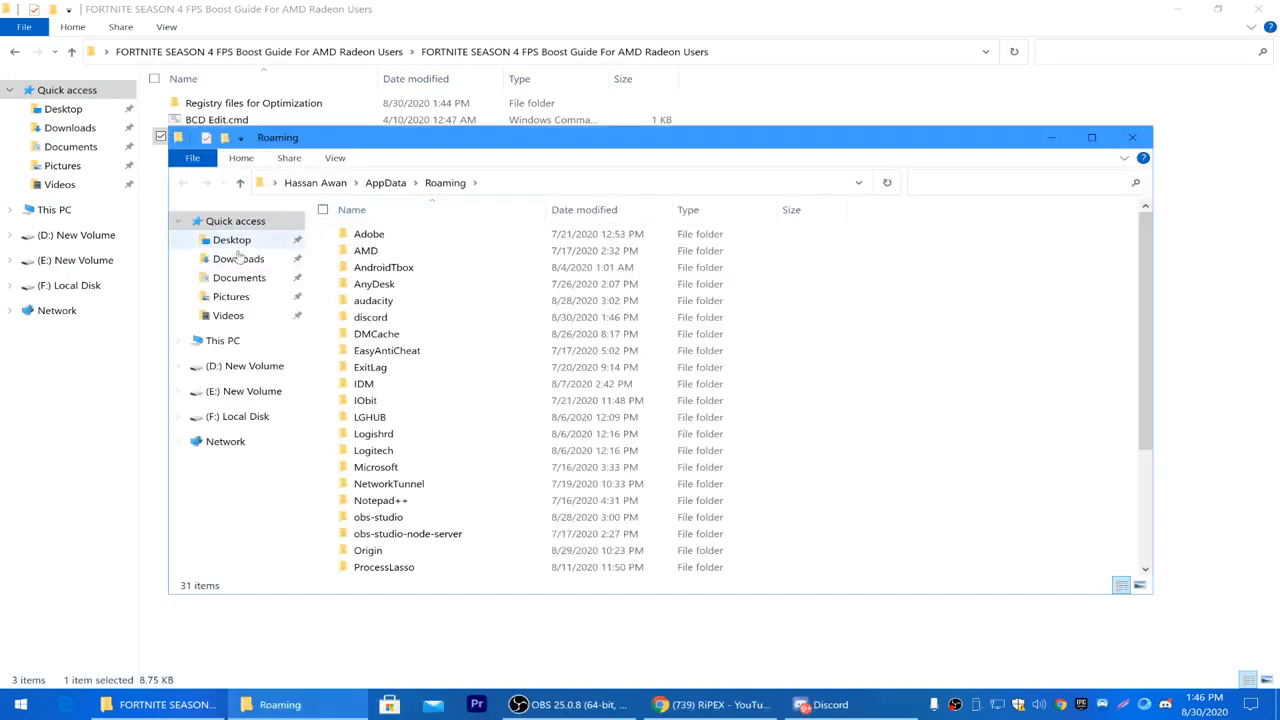
double_click(390, 140)
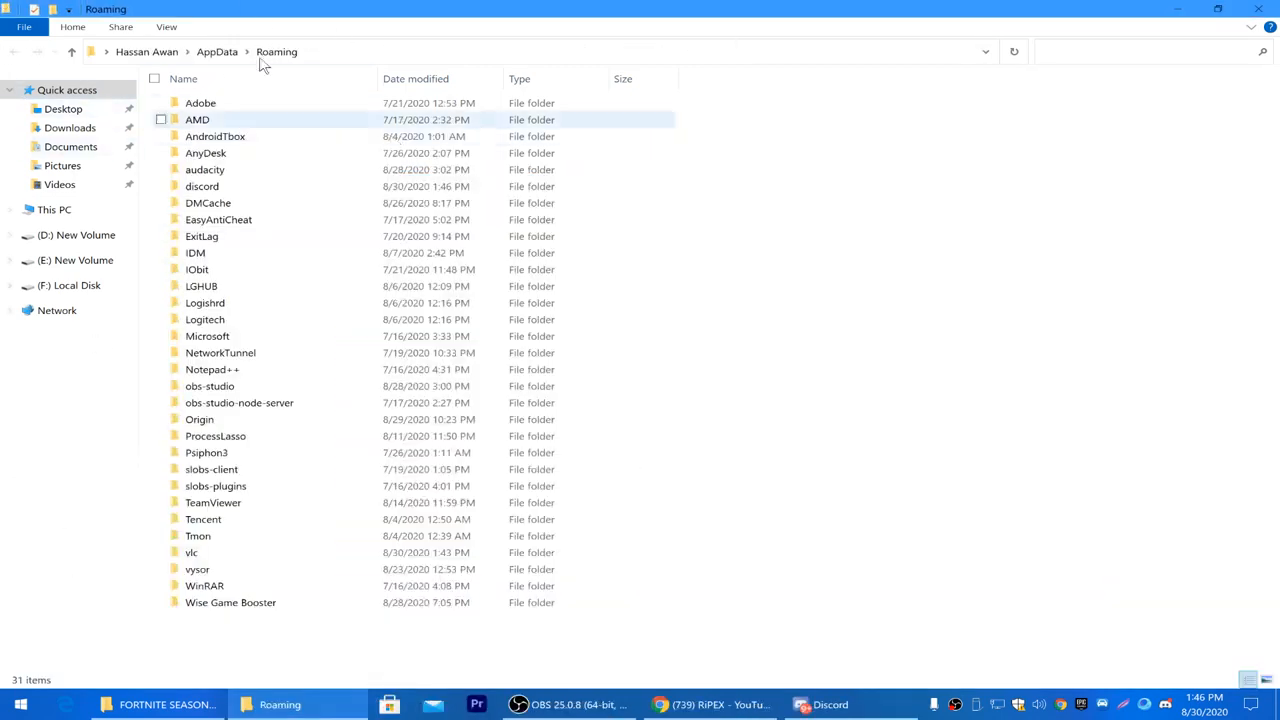
- From AppData, open the Local\FortniteGame\Saved\Config\WindowsClient folder
click(218, 52)
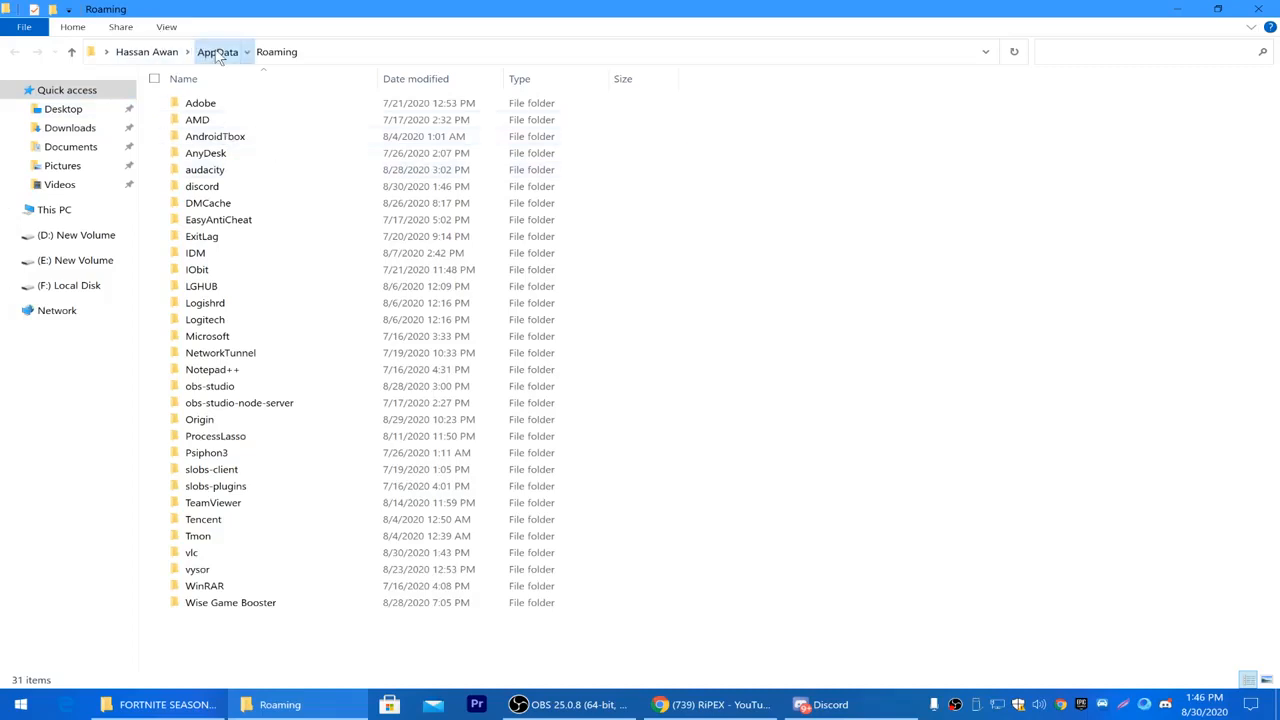
double_click(209, 110)
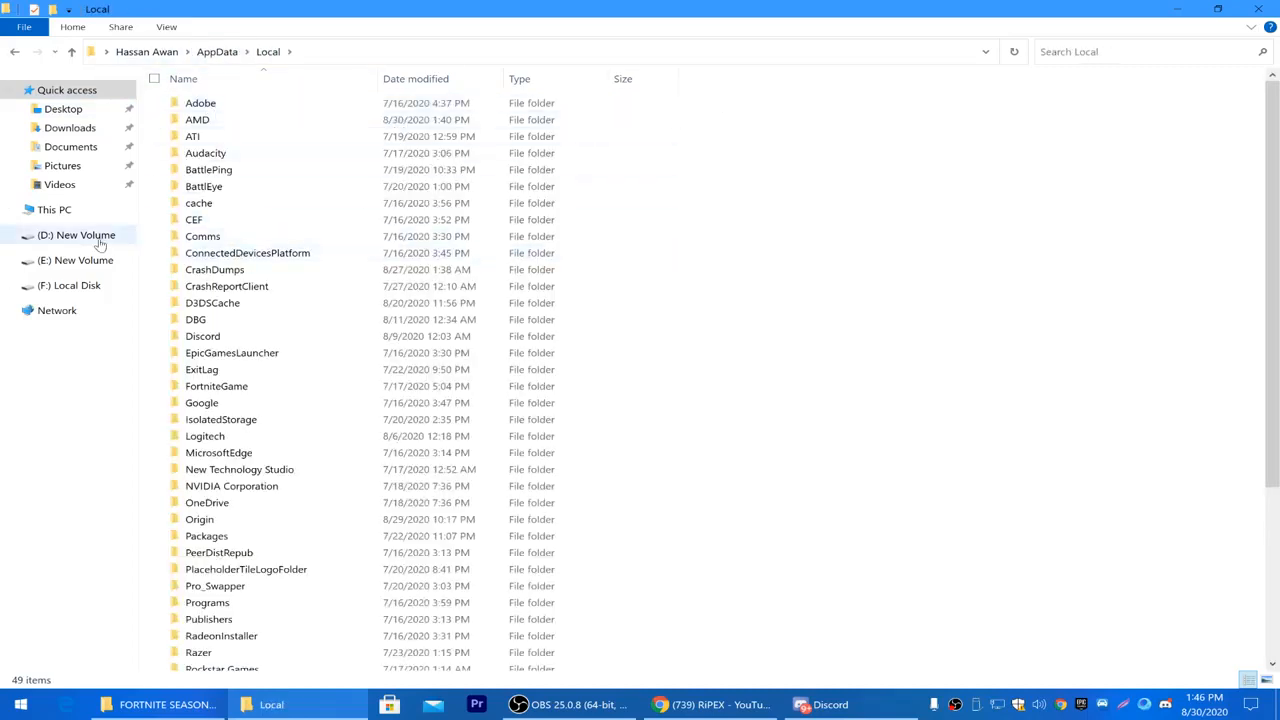
double_click(211, 389)
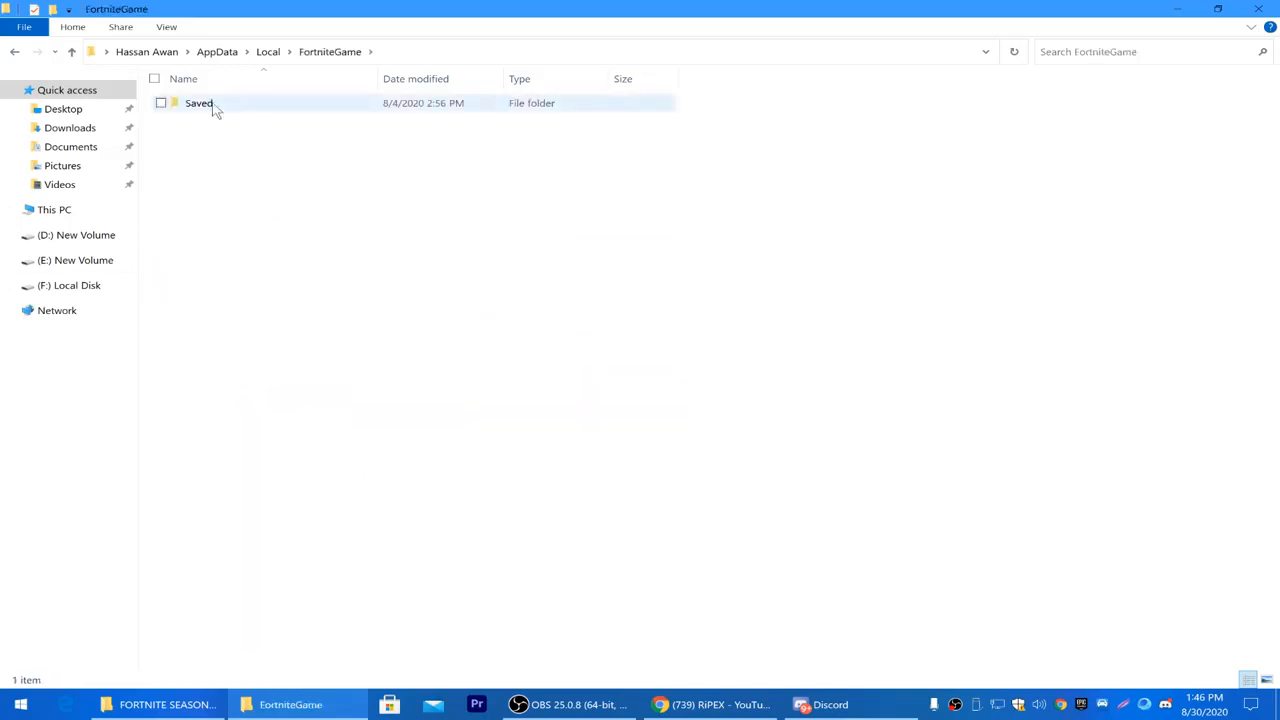
double_click(213, 106)
double_click(210, 120)
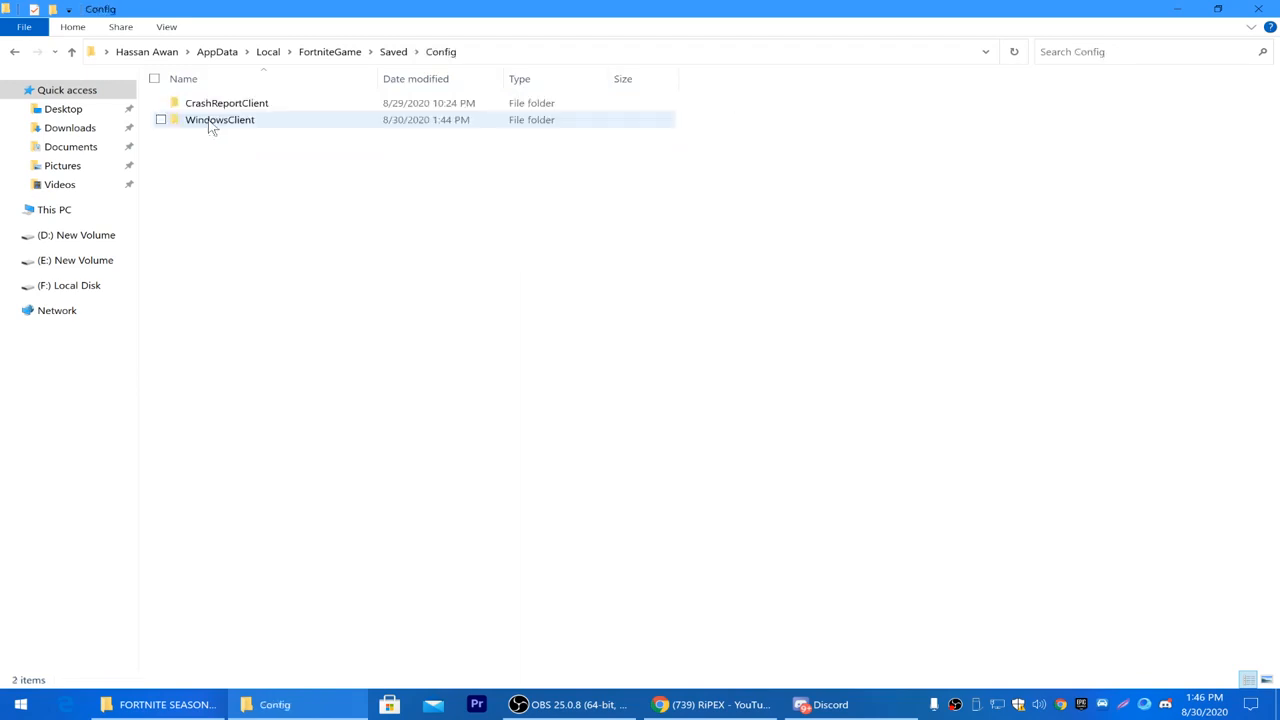
double_click(236, 121)
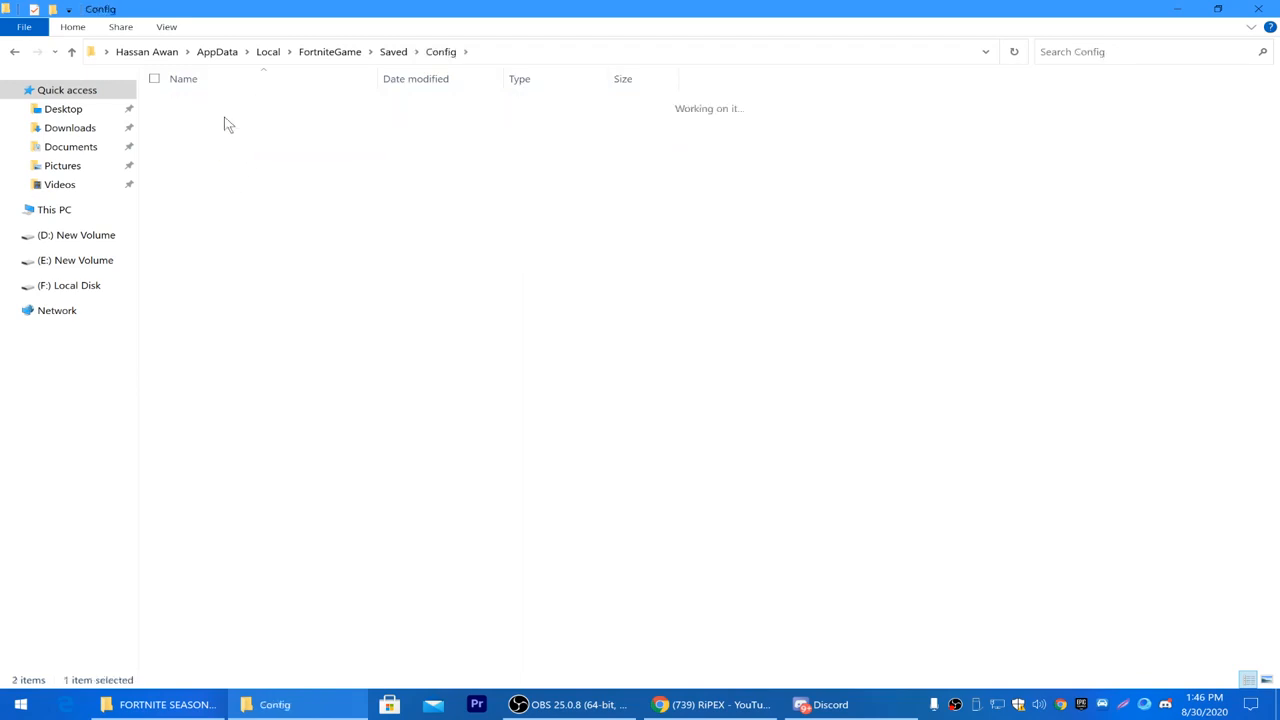
- Paste the copied GameUserSettings.ini into Fortnite's WindowsClient configuration folder
key(ctrl+v)
right_click(241, 173)
click(258, 263)
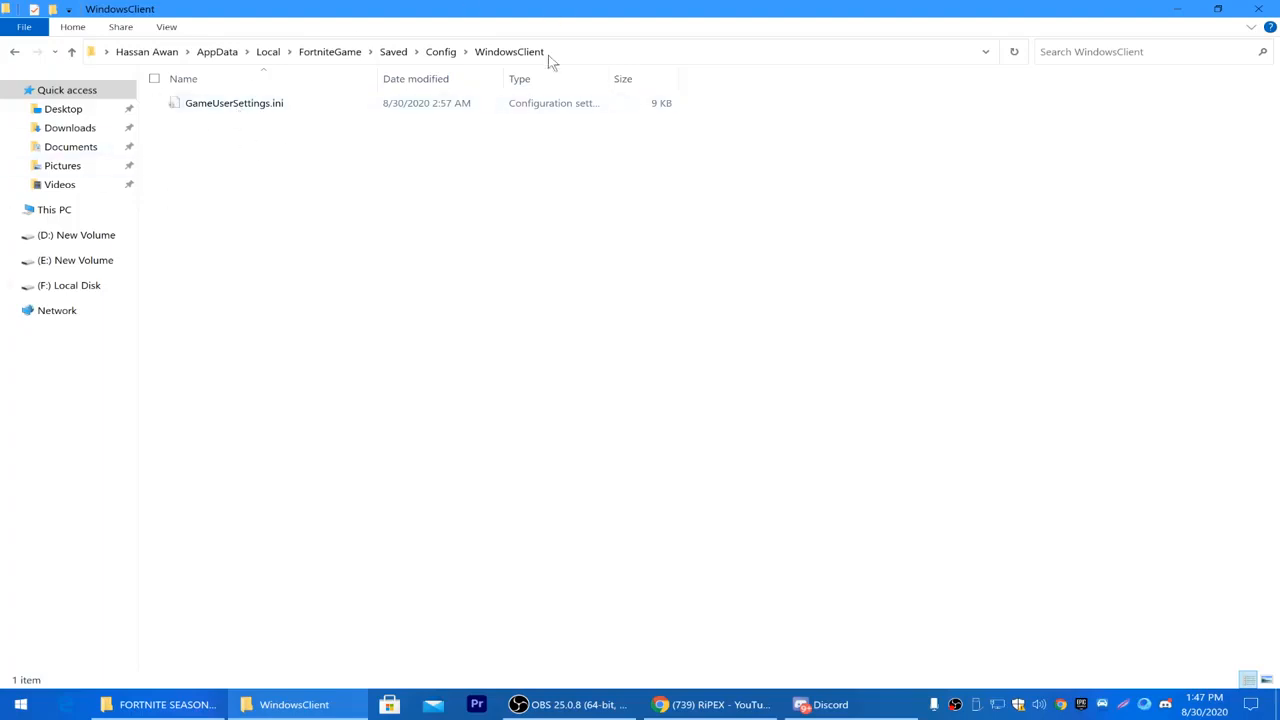
- Examine the contents of the Crashes folder and the replay files in the Demos folder inside FortniteGame\Saved
click(394, 52)
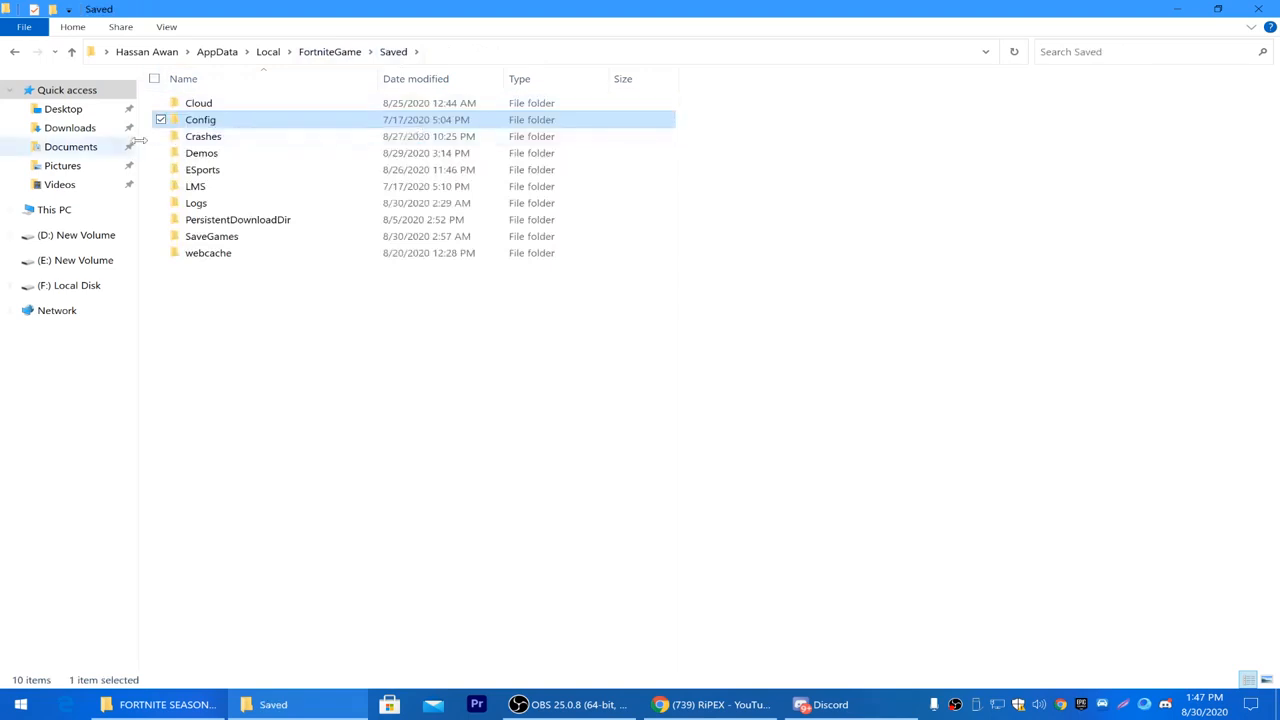
double_click(178, 138)
drag(220, 108, 194, 333)
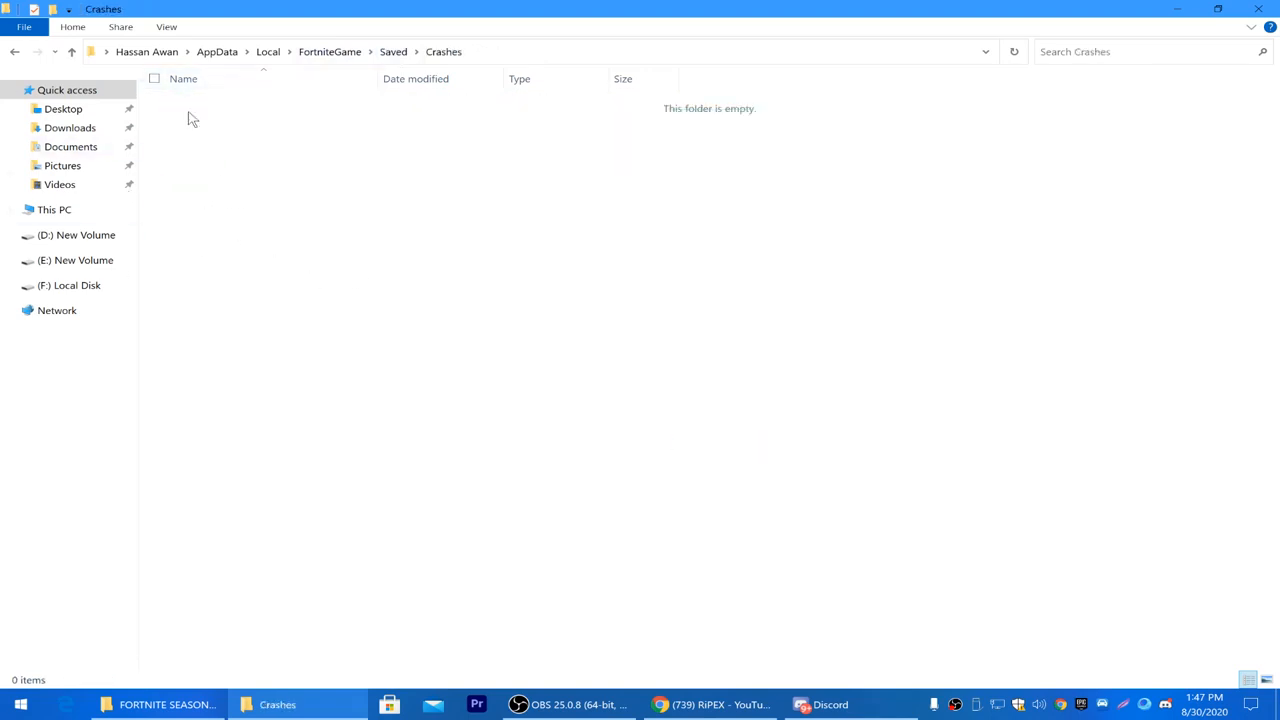
key(alt+Up)
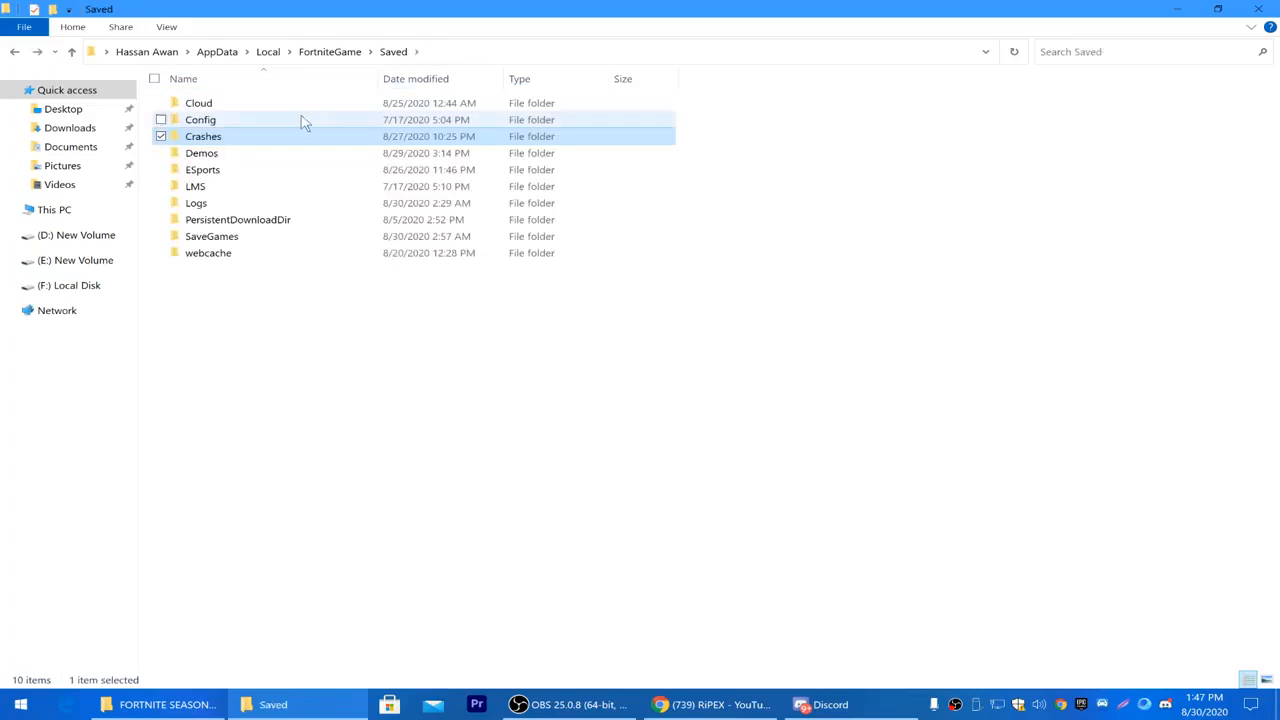
double_click(205, 155)
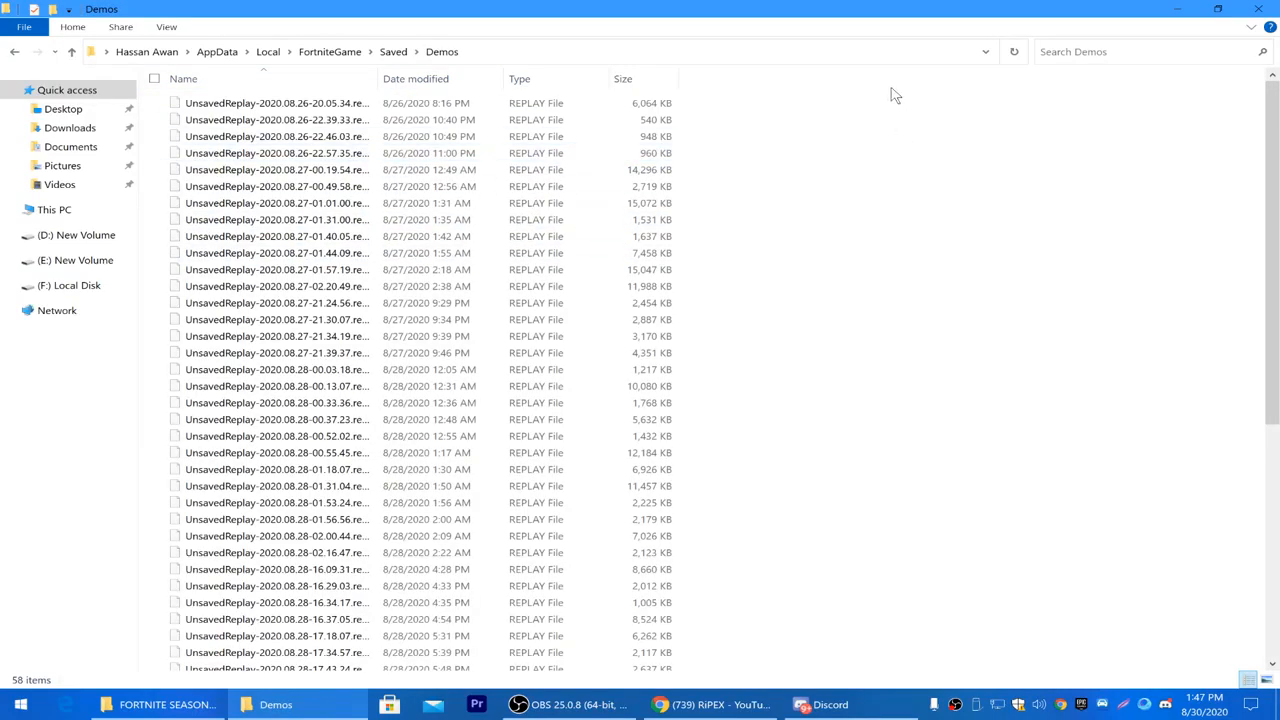
scroll(279, 345, down, 8)
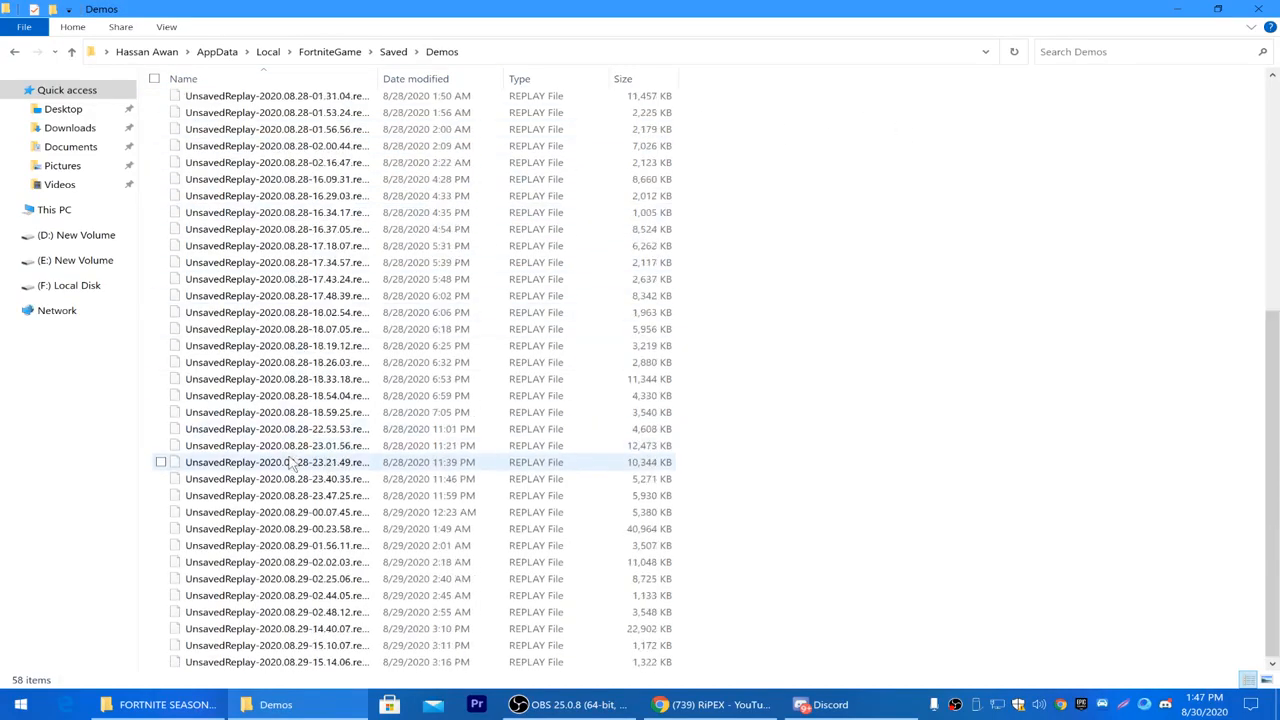
scroll(300, 415, up, 8)
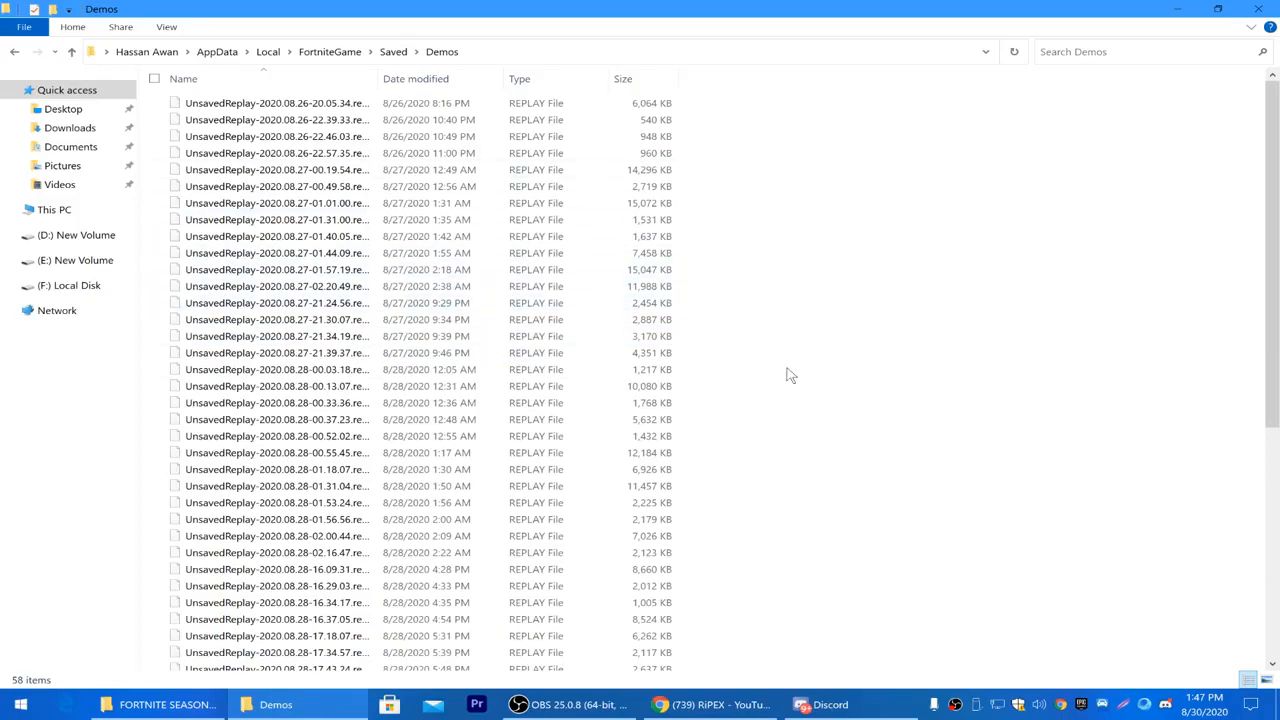
key(BackSpace)
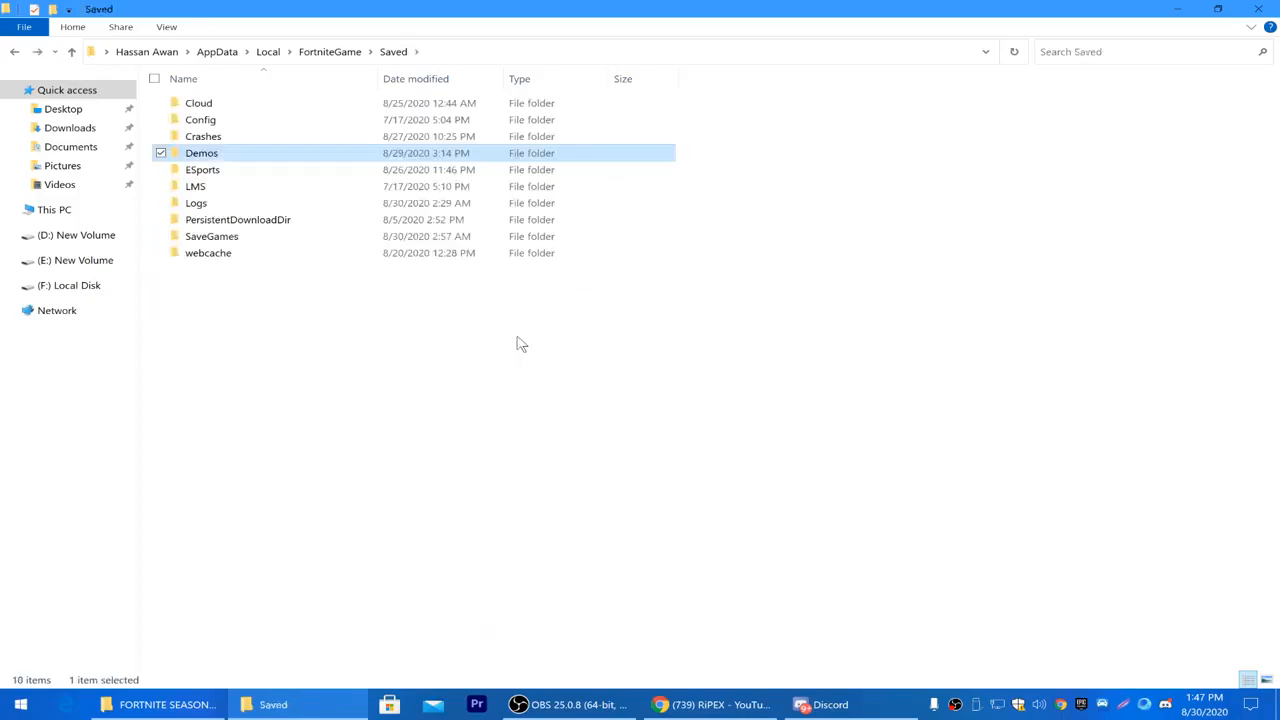
- Delete all log files in the Logs folder of FortniteGame\Saved and close that window to return to the guide folder
double_click(198, 203)
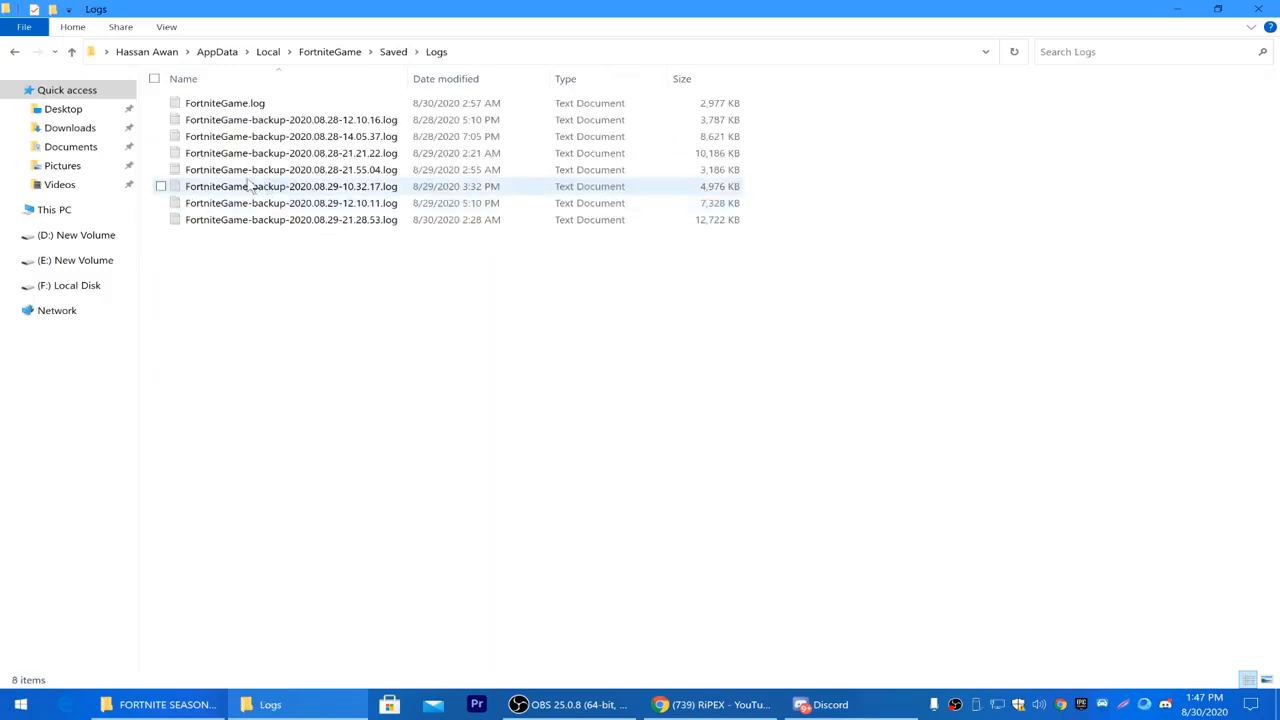
drag(283, 255, 376, 89)
key(Delete)
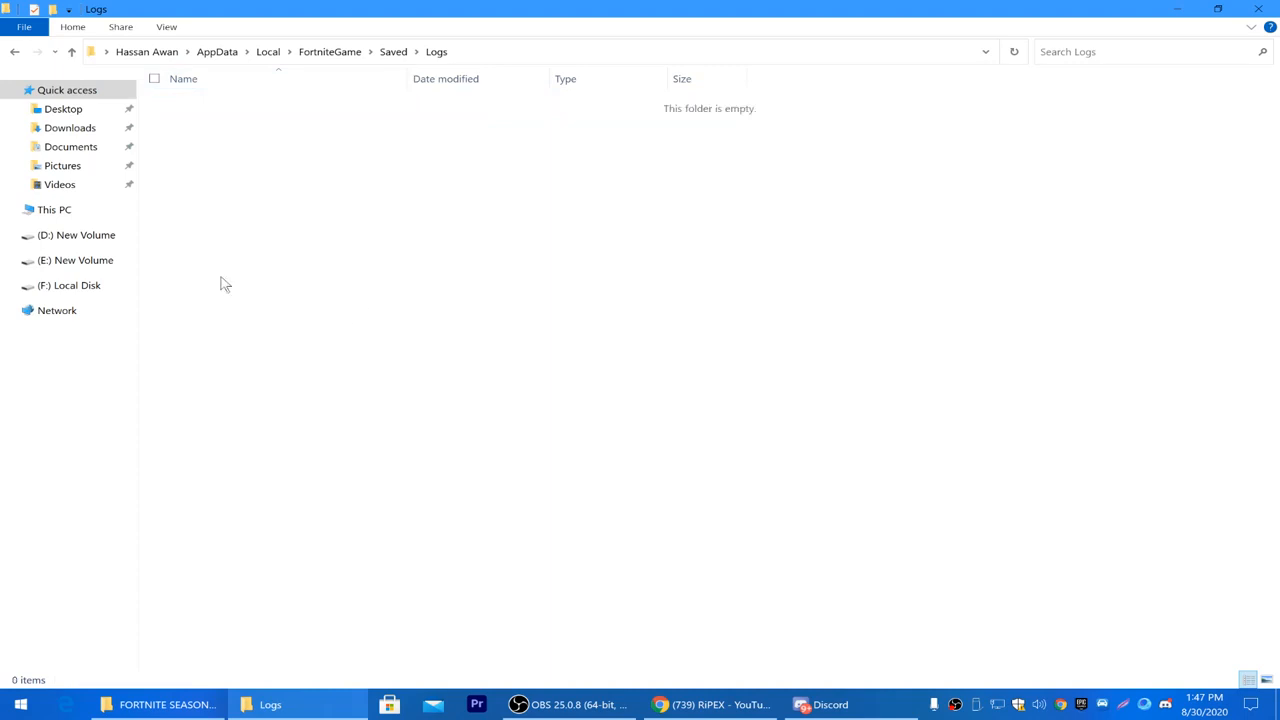
click(1258, 9)
click(448, 201)
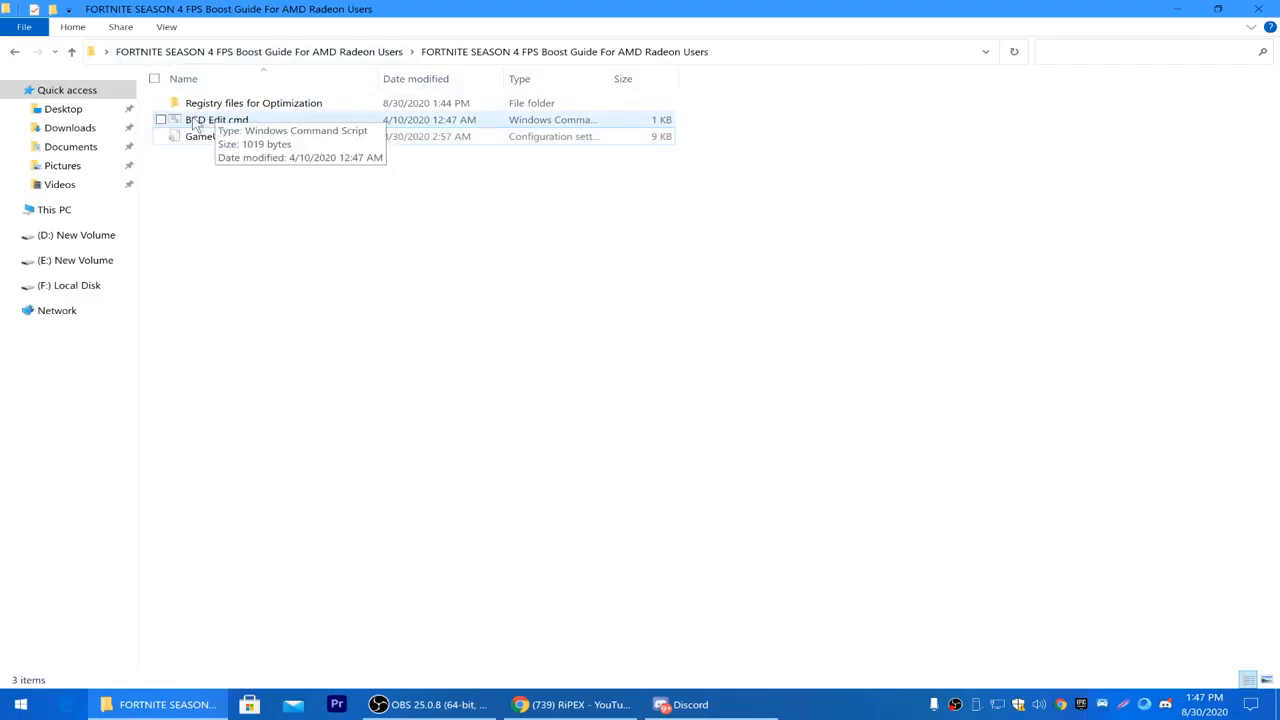
- Open the restore point settings and apply system protection on drive C with 5% maximum usage, accepting the deletion of older restore points
click(18, 706)
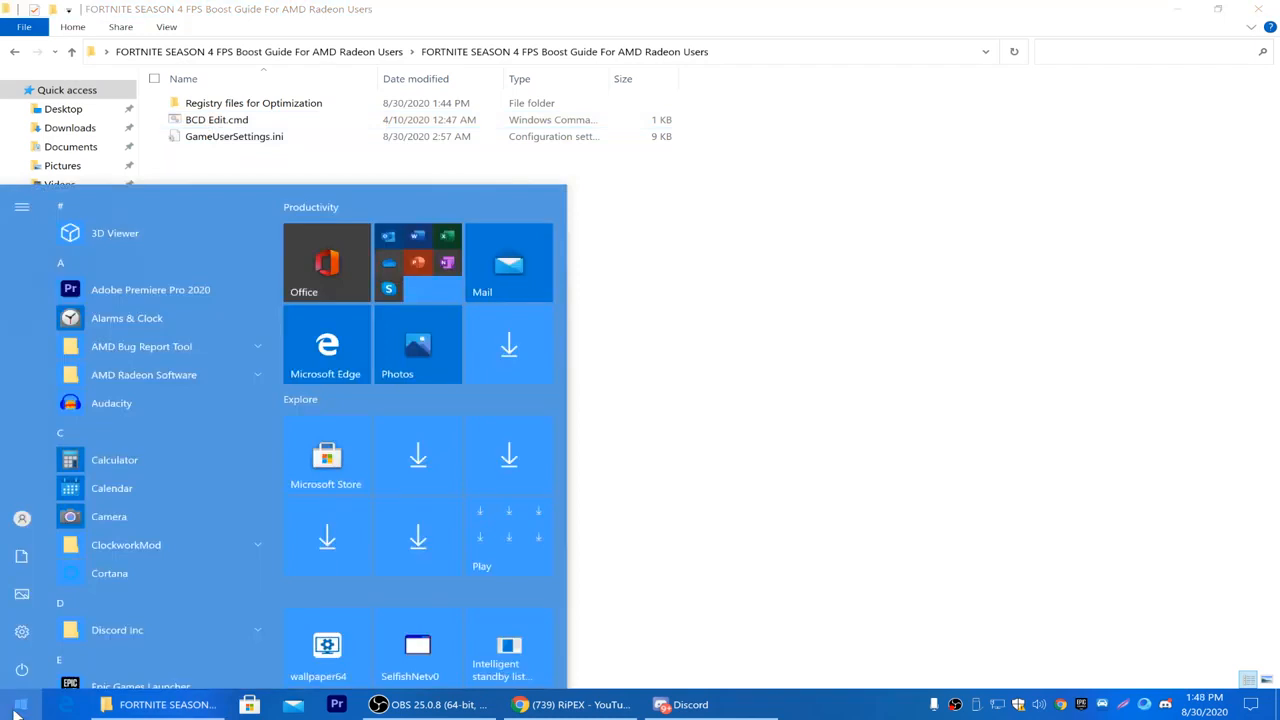
text(restore)
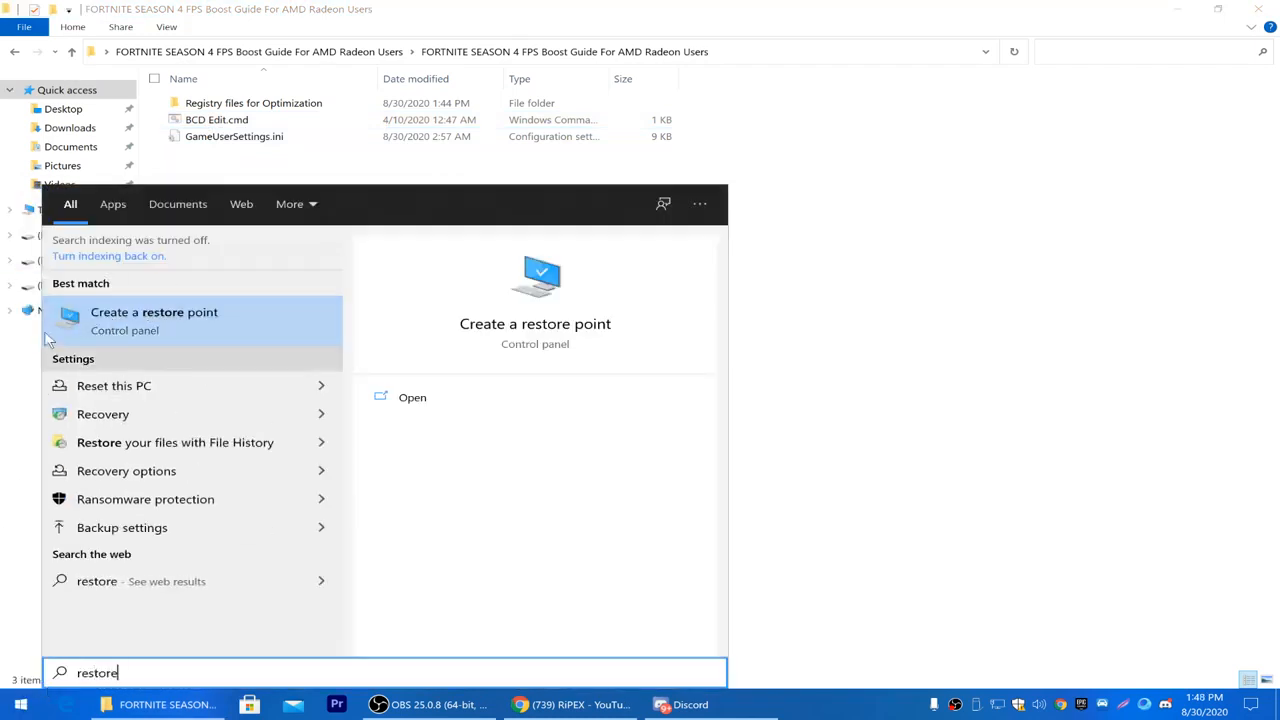
click(127, 326)
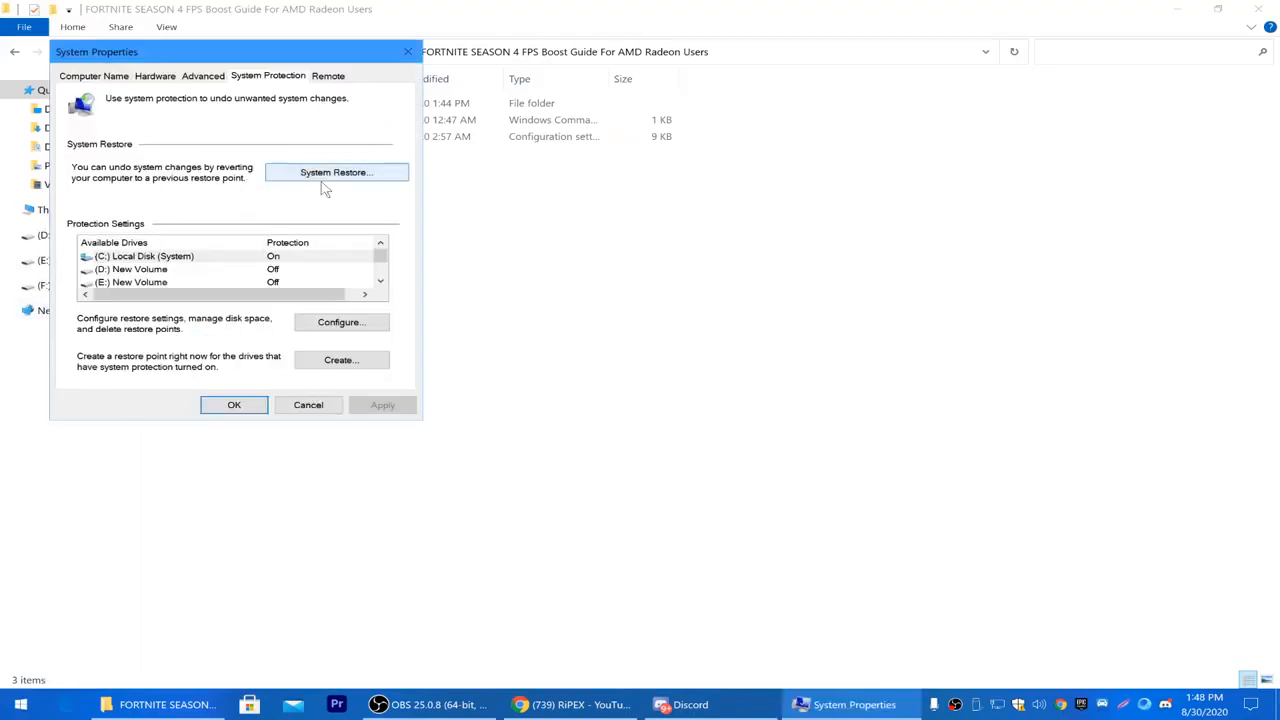
click(345, 325)
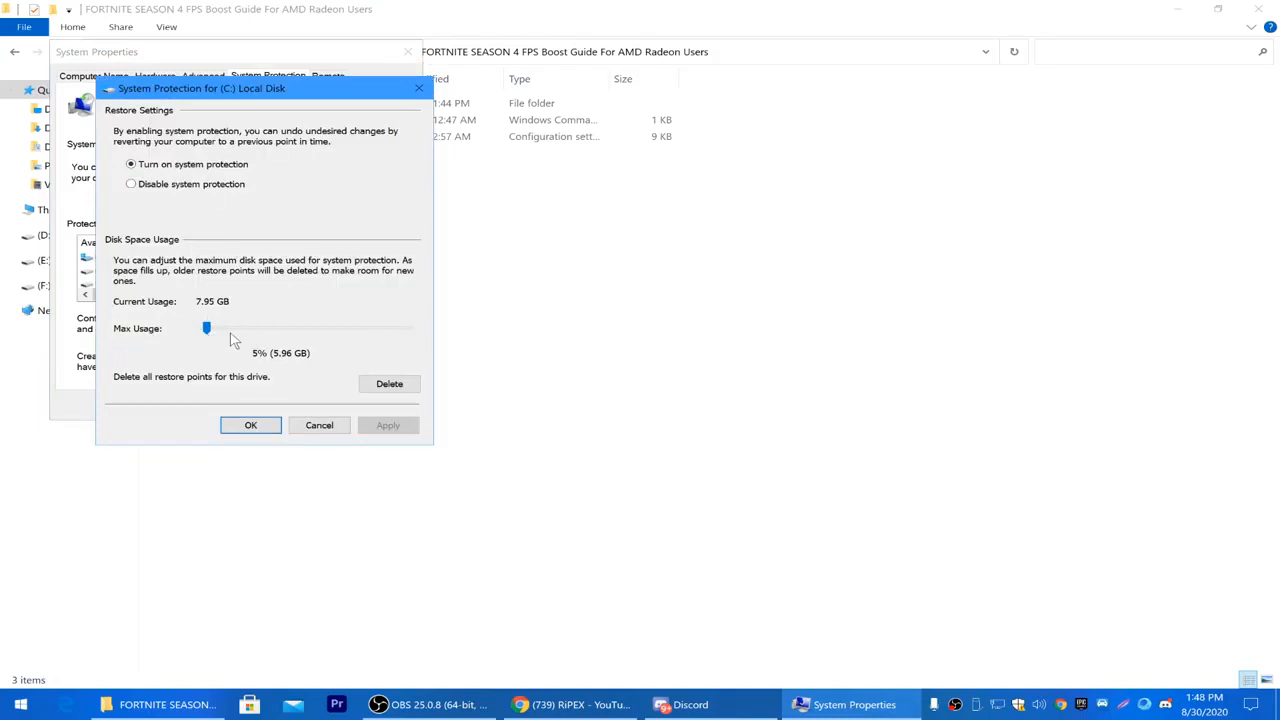
click(250, 427)
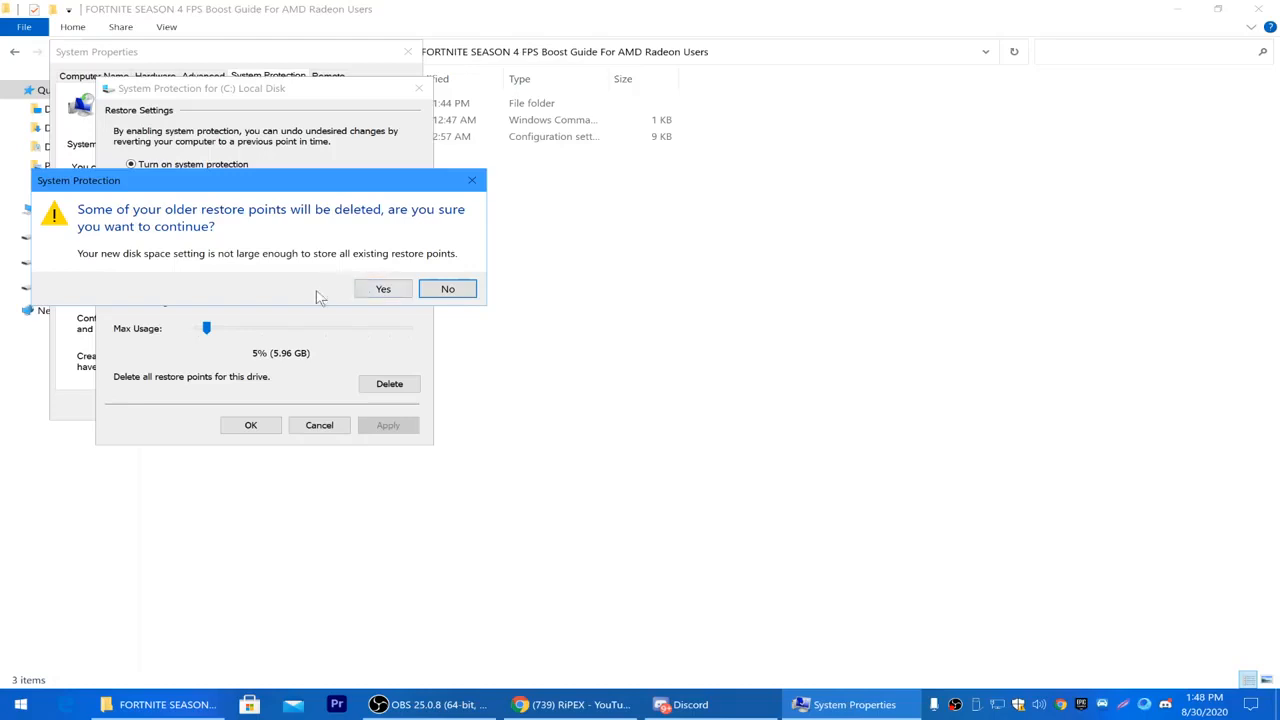
click(383, 289)
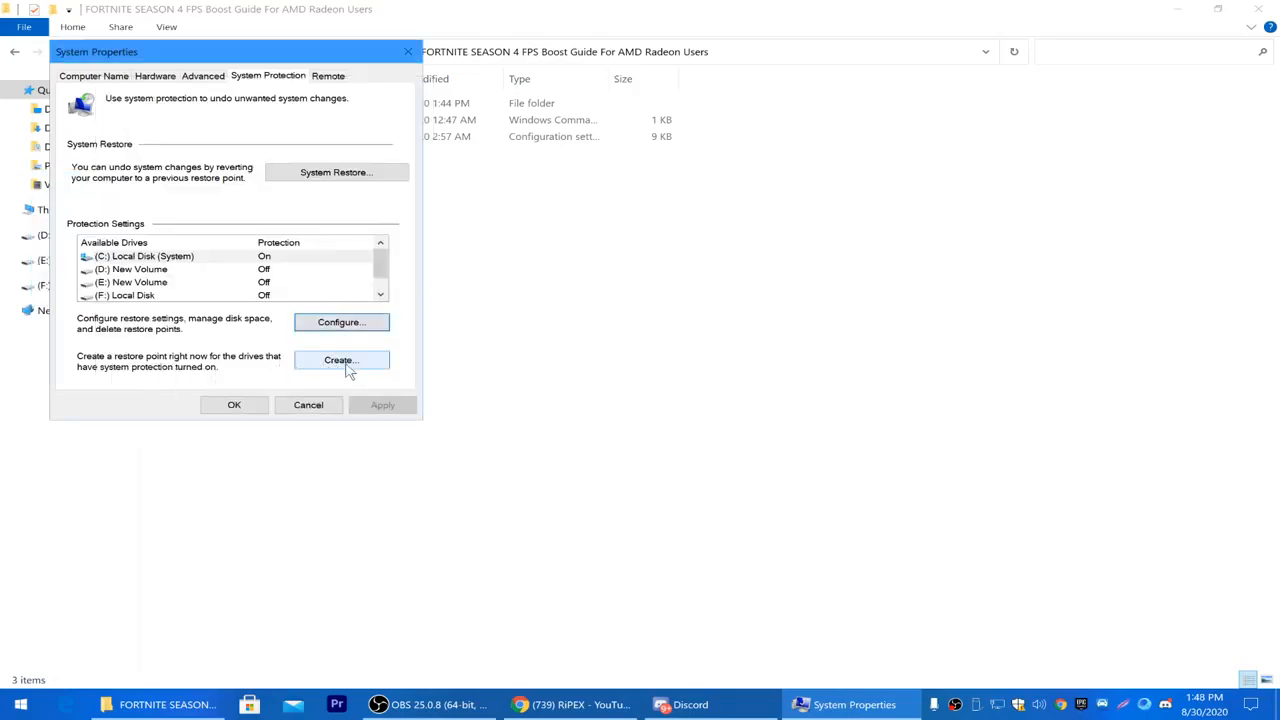
- View the restore point creation dialog with drive C selected, cancel it without a description and close System Properties
click(346, 362)
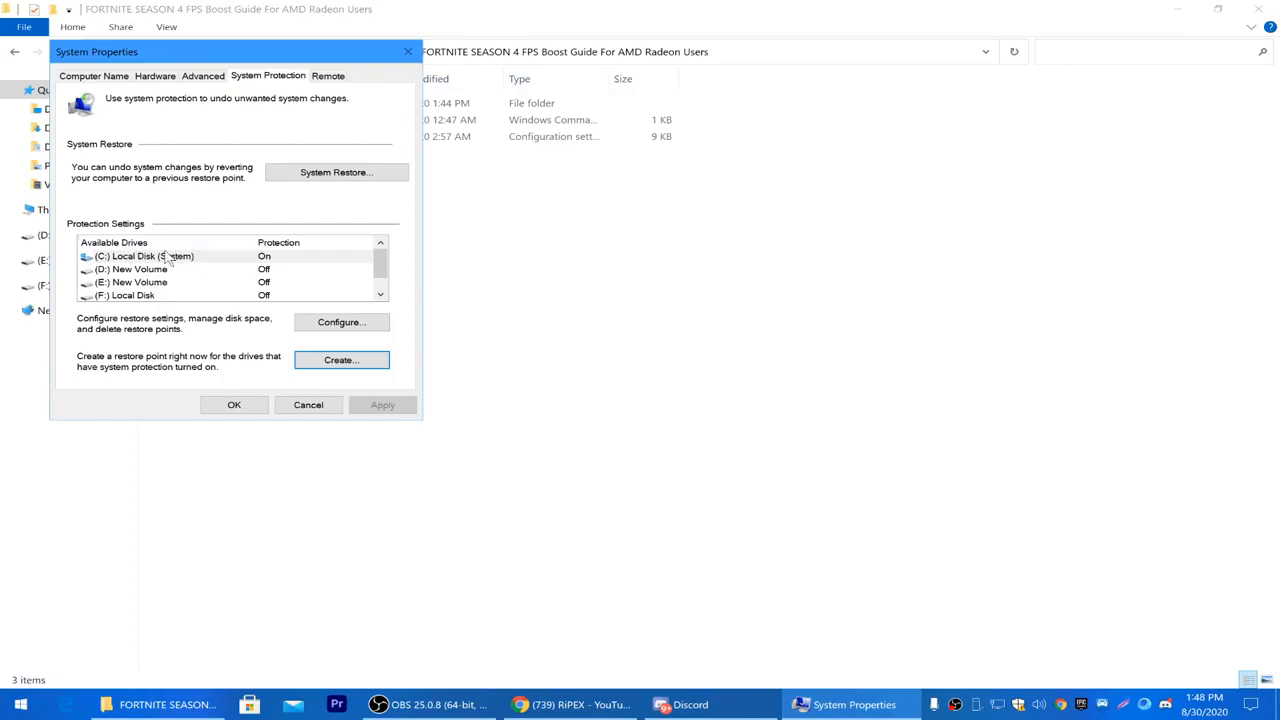
click(168, 258)
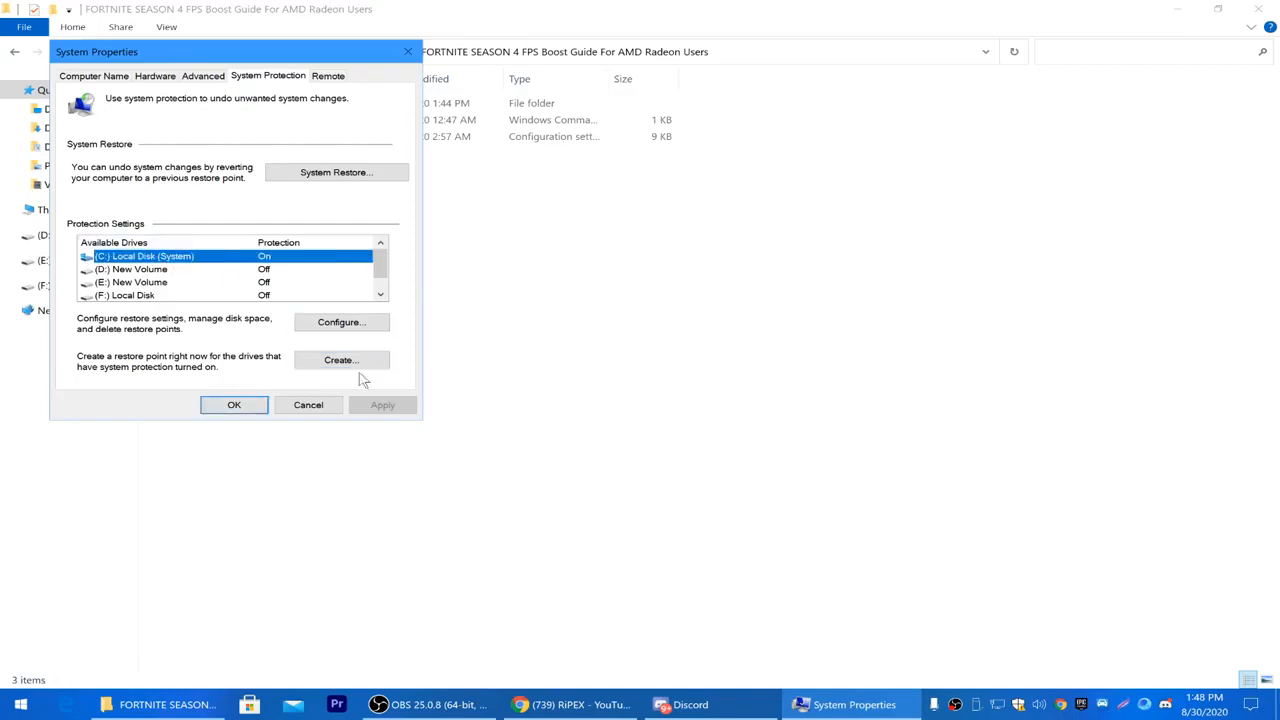
click(343, 362)
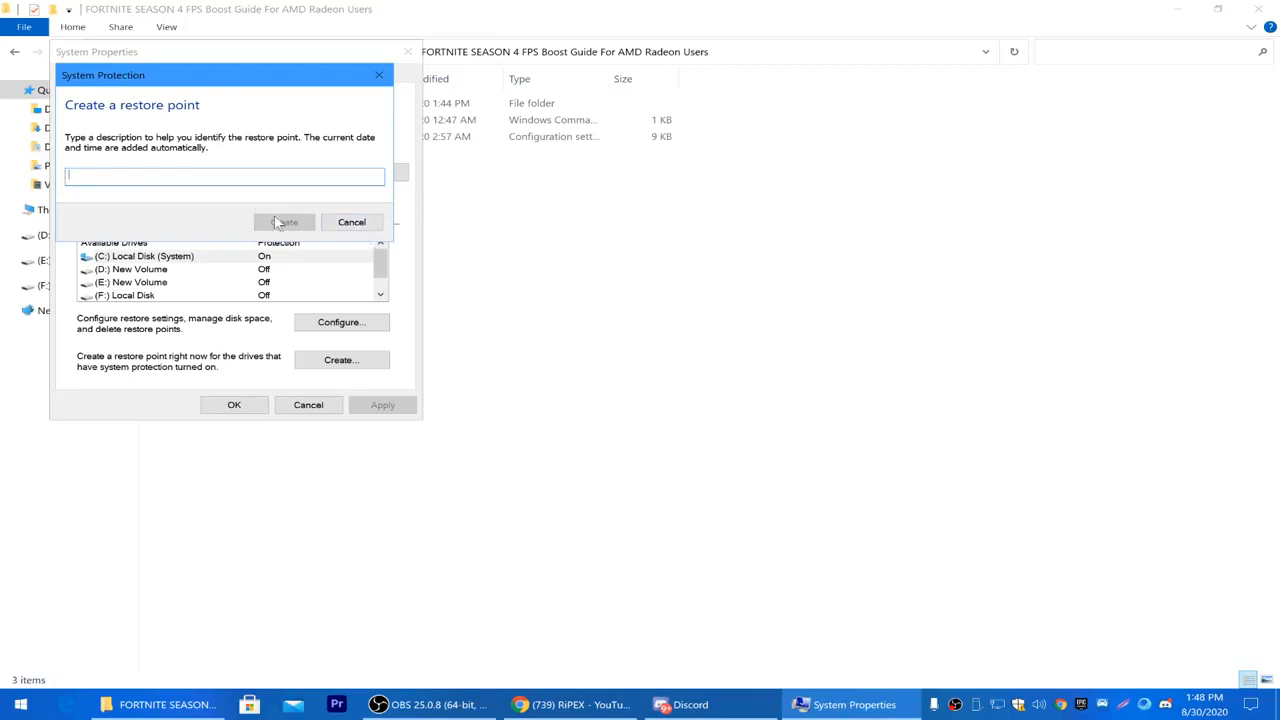
click(351, 222)
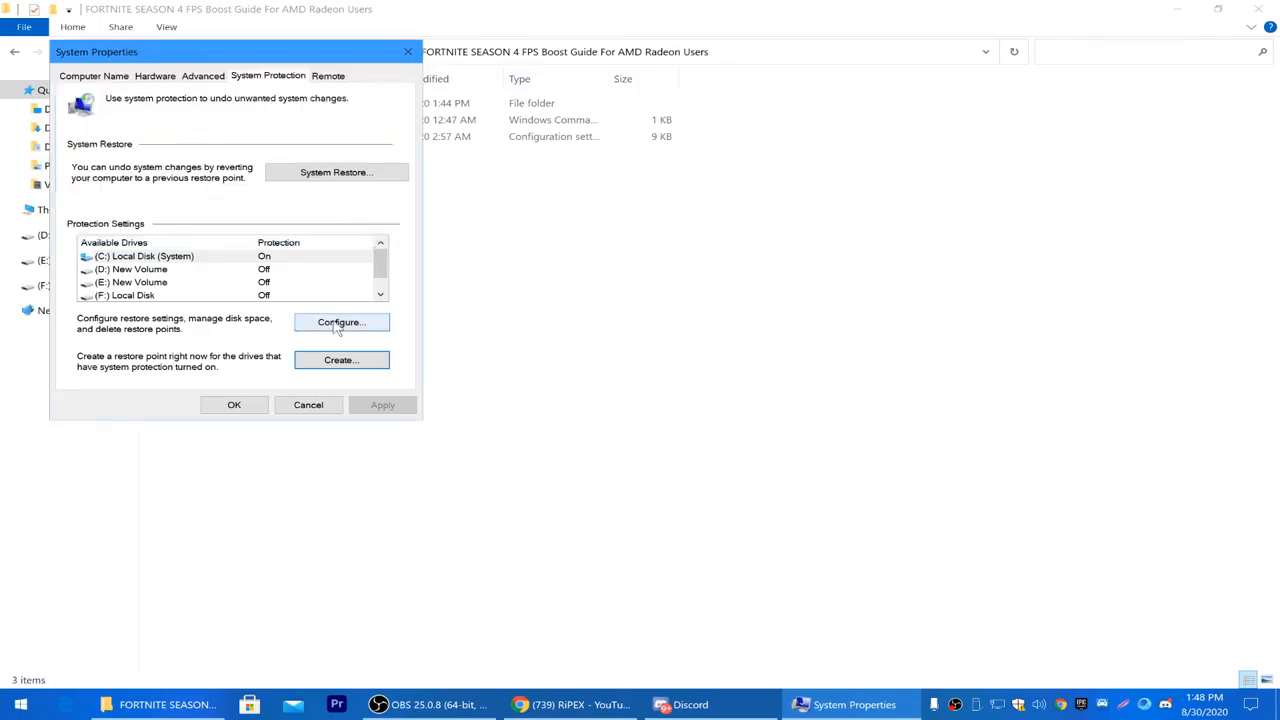
click(234, 404)
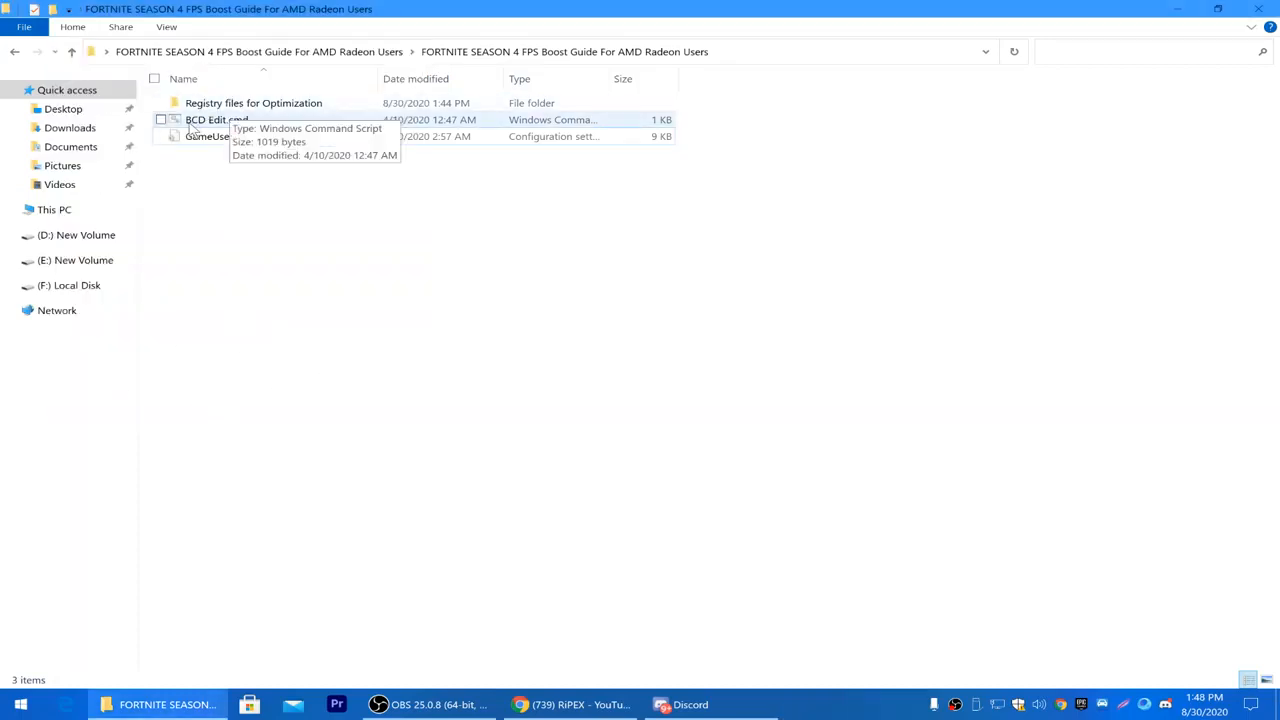
- Run BCD Edit.cmd with administrator rights and dismiss its console once the boot tweaks have run
right_click(205, 119)
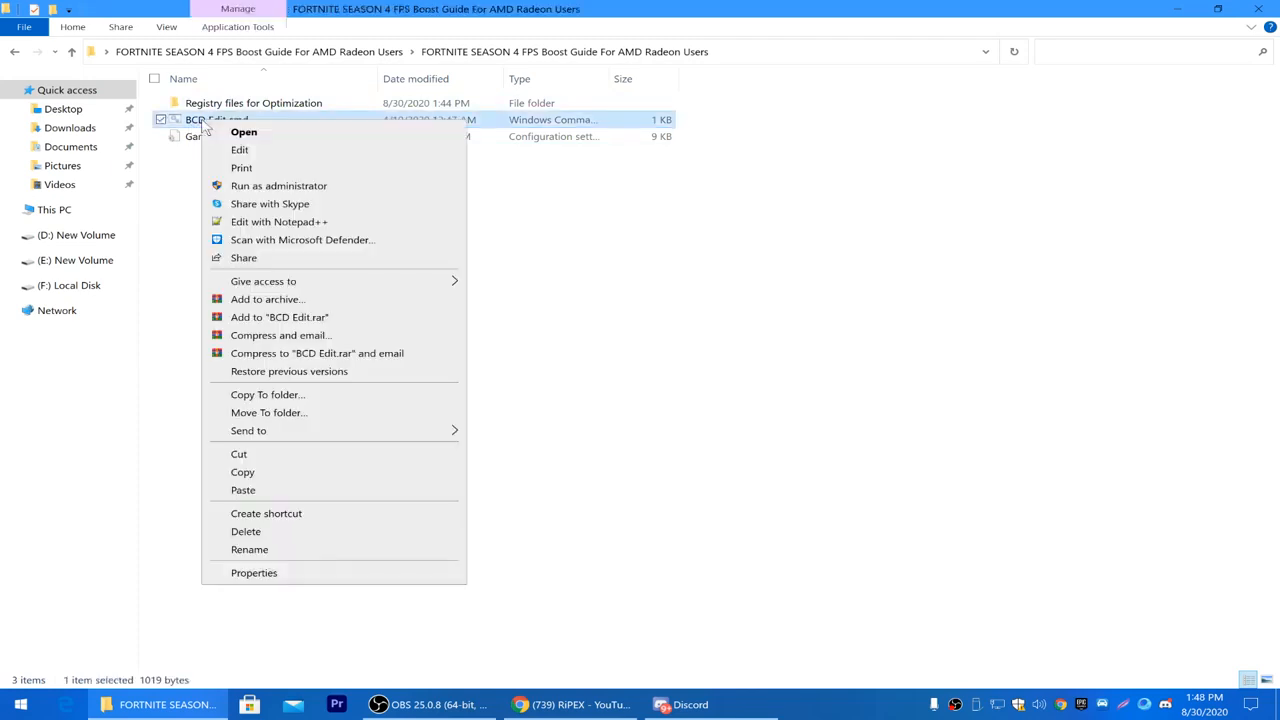
click(258, 184)
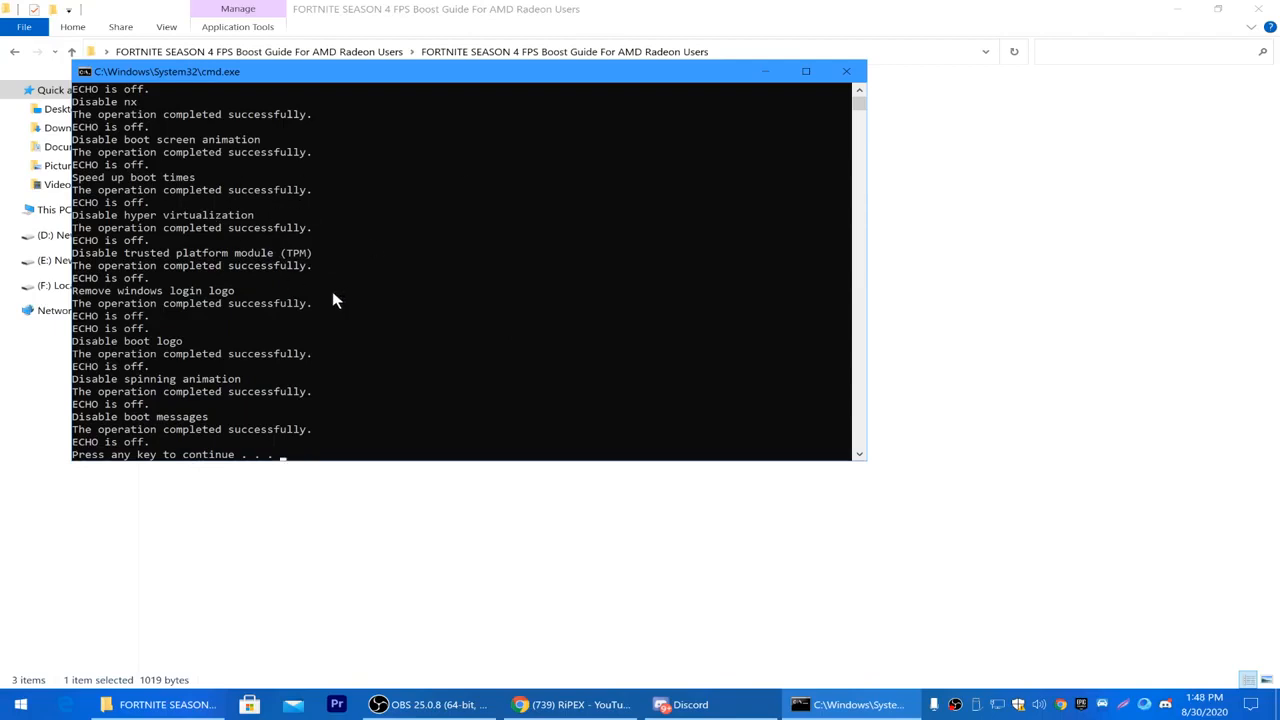
key(Return)
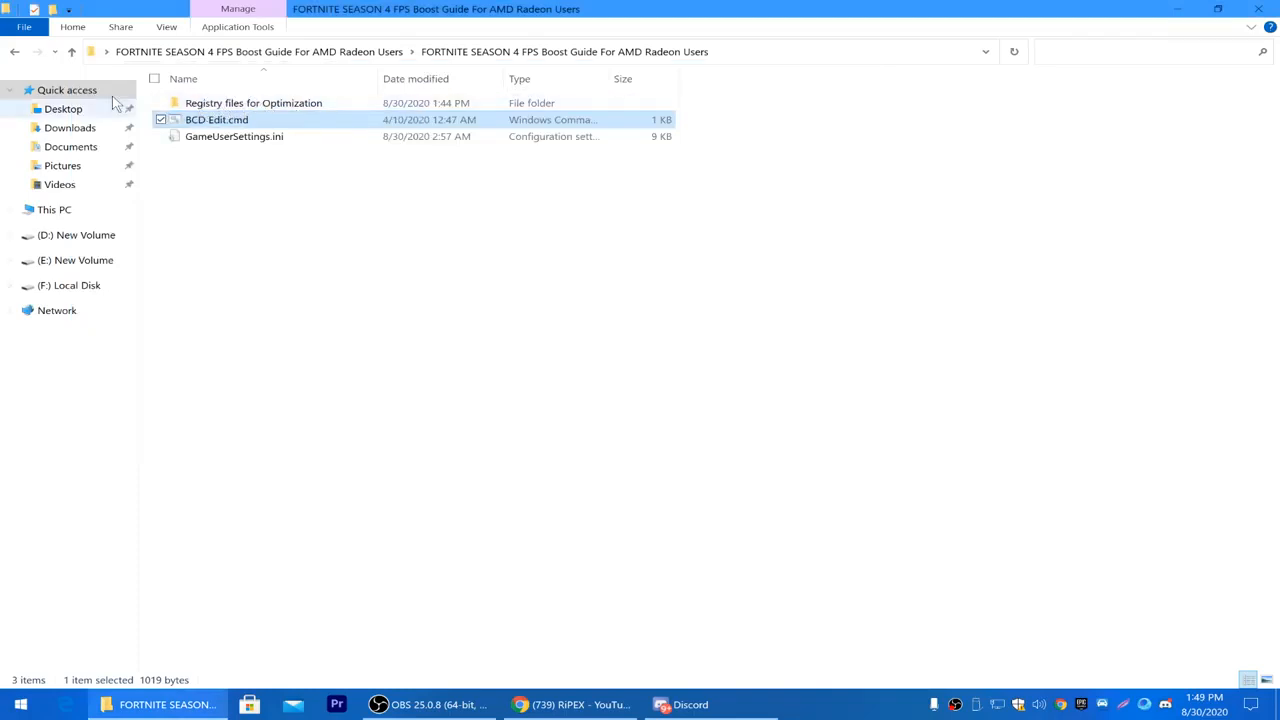
- Merge Disable DVR 1.reg and Disable DVR 2.reg from the Registry files for Optimization folder into the registry
double_click(368, 104)
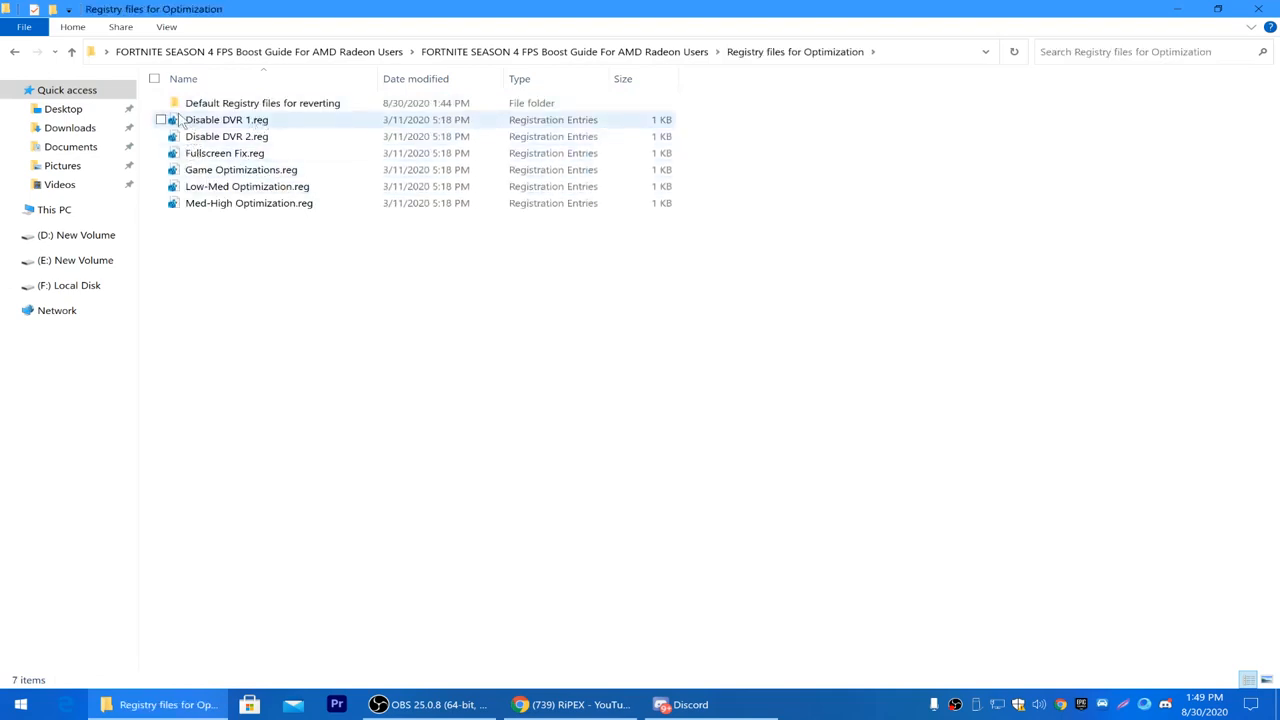
right_click(231, 119)
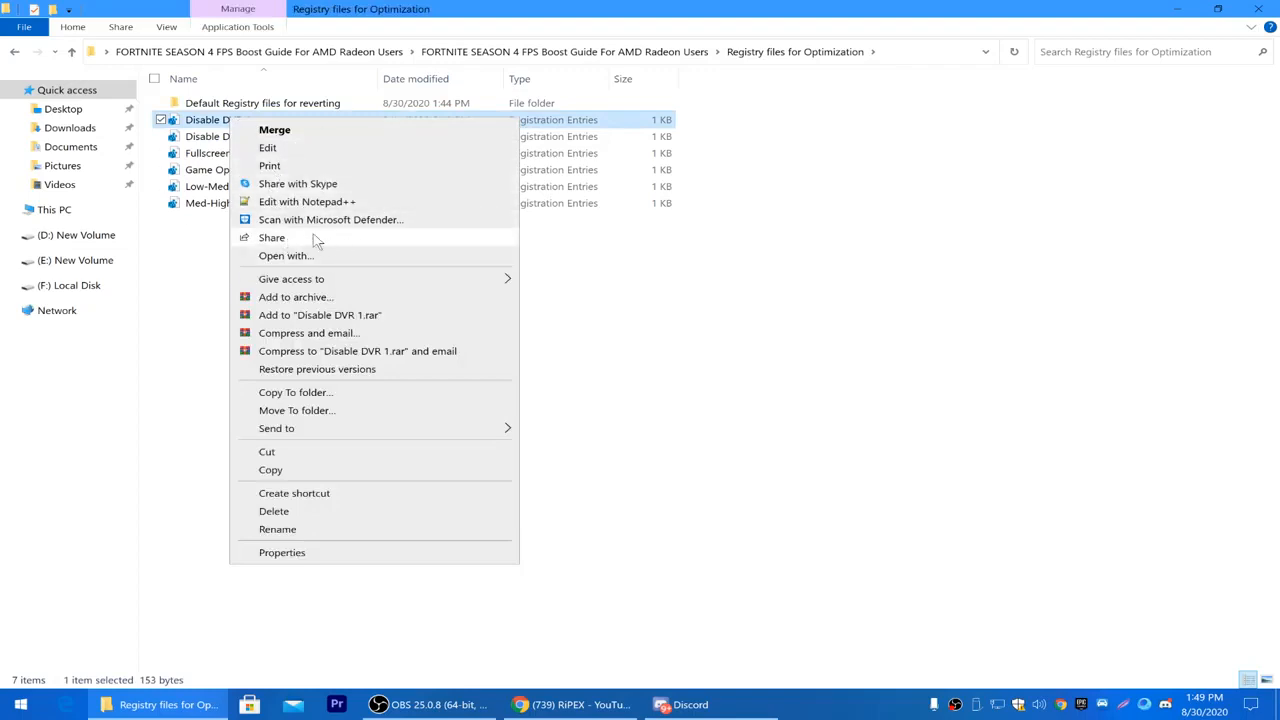
click(791, 304)
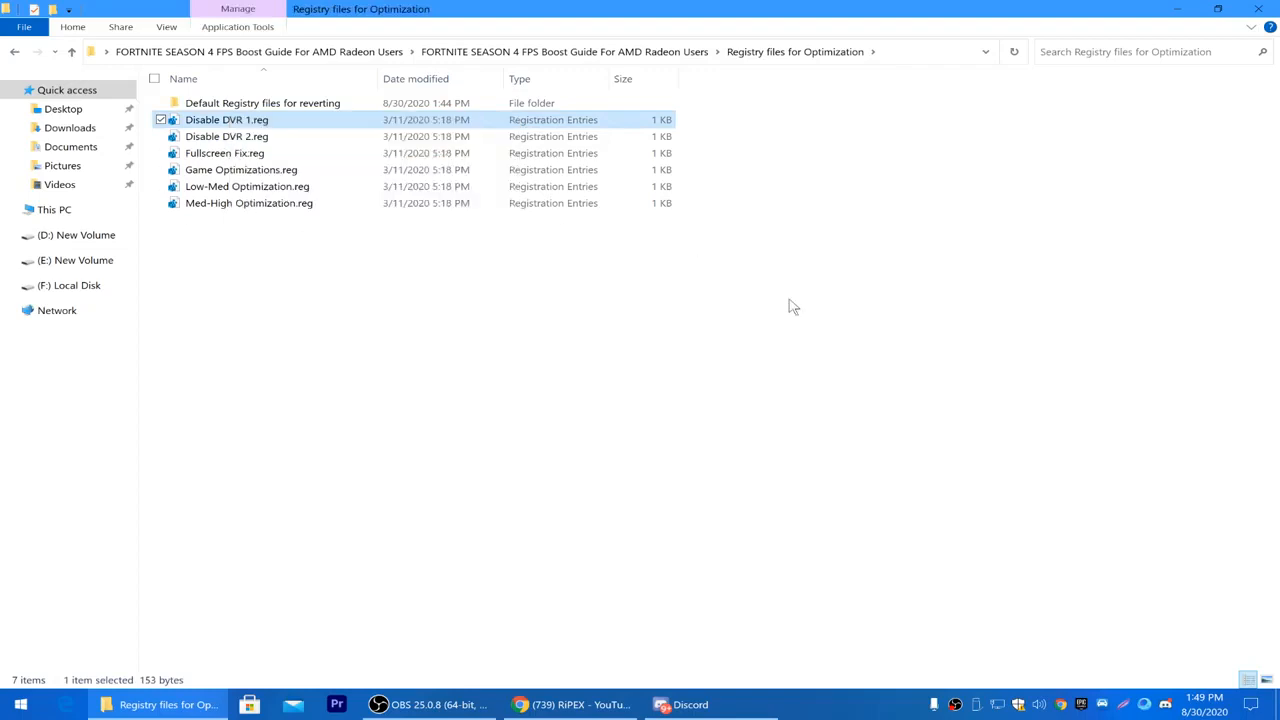
double_click(203, 124)
click(772, 389)
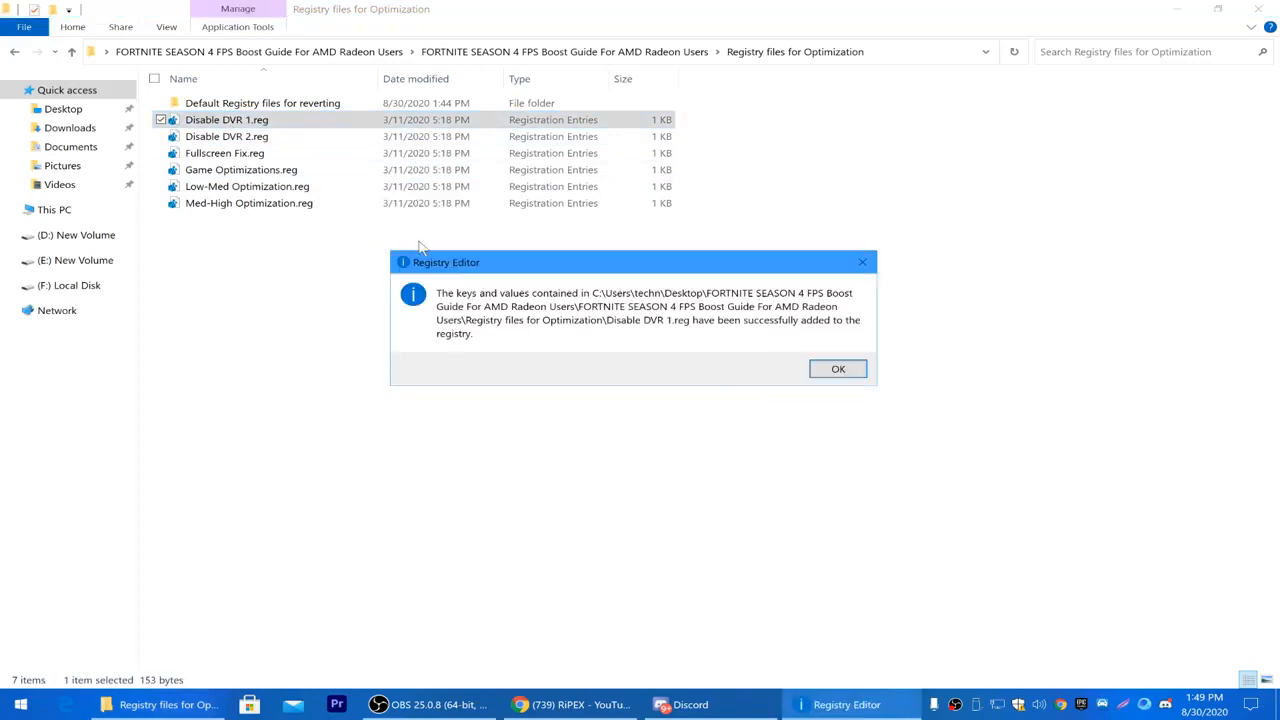
click(838, 369)
key(Down)
key(Return)
click(772, 389)
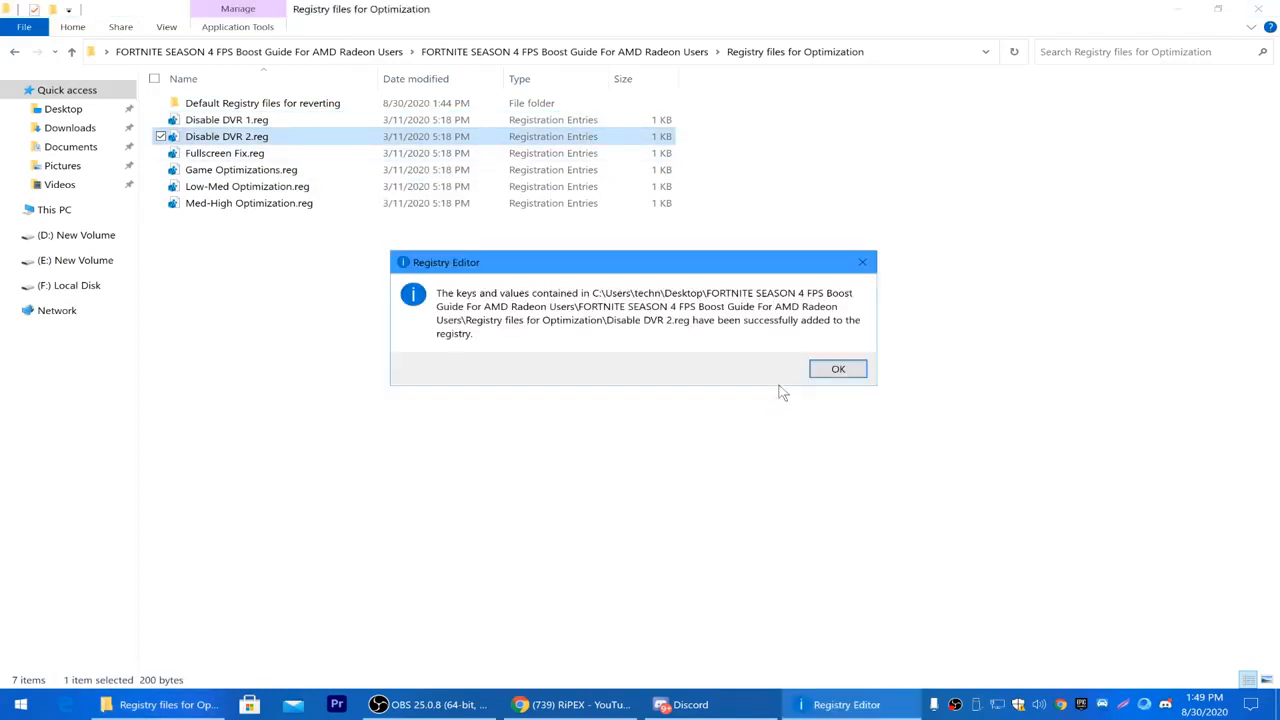
click(838, 372)
- Merge Fullscreen Fix.reg and Game Optimizations.reg into the registry, accepting each confirmation
double_click(222, 155)
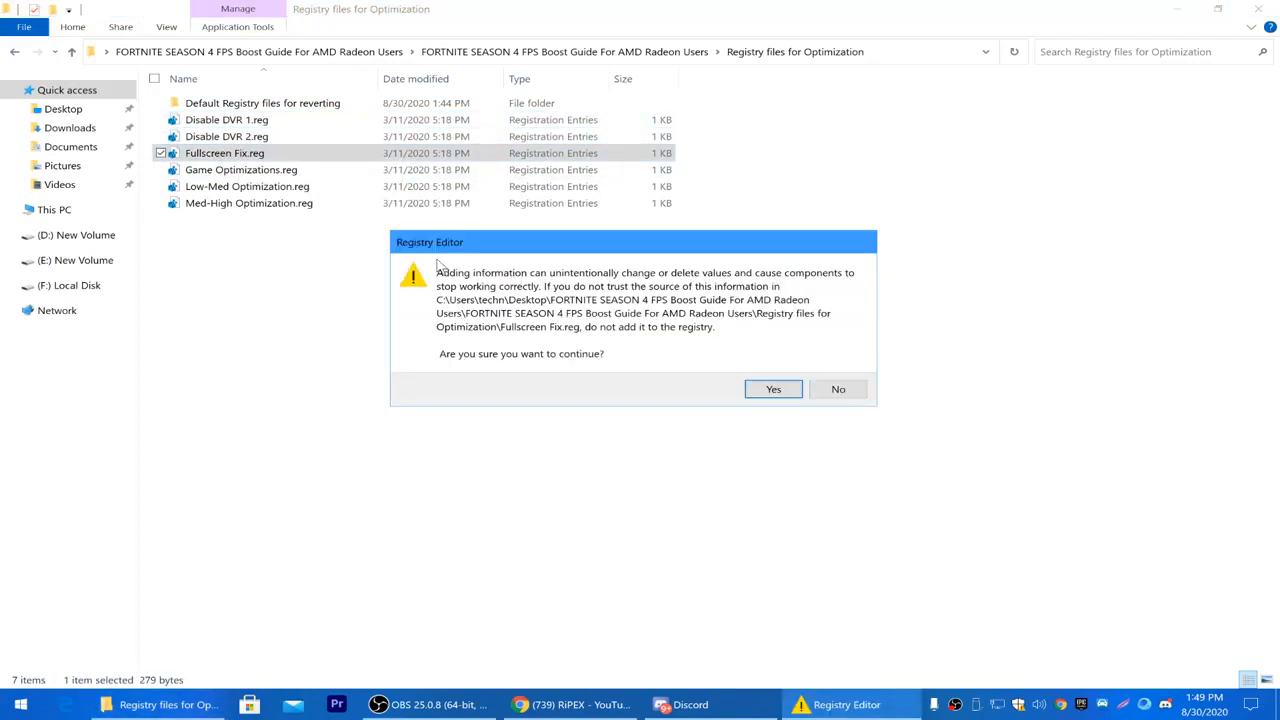
click(772, 389)
click(838, 368)
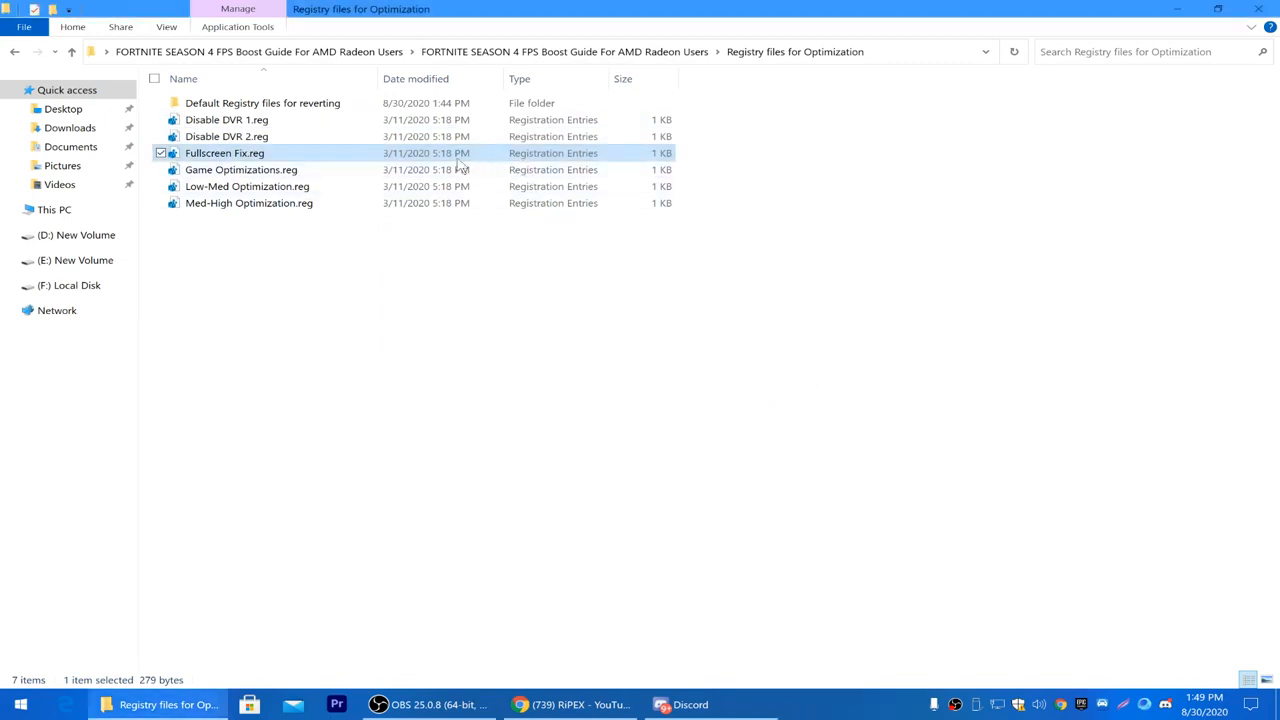
double_click(406, 170)
click(748, 393)
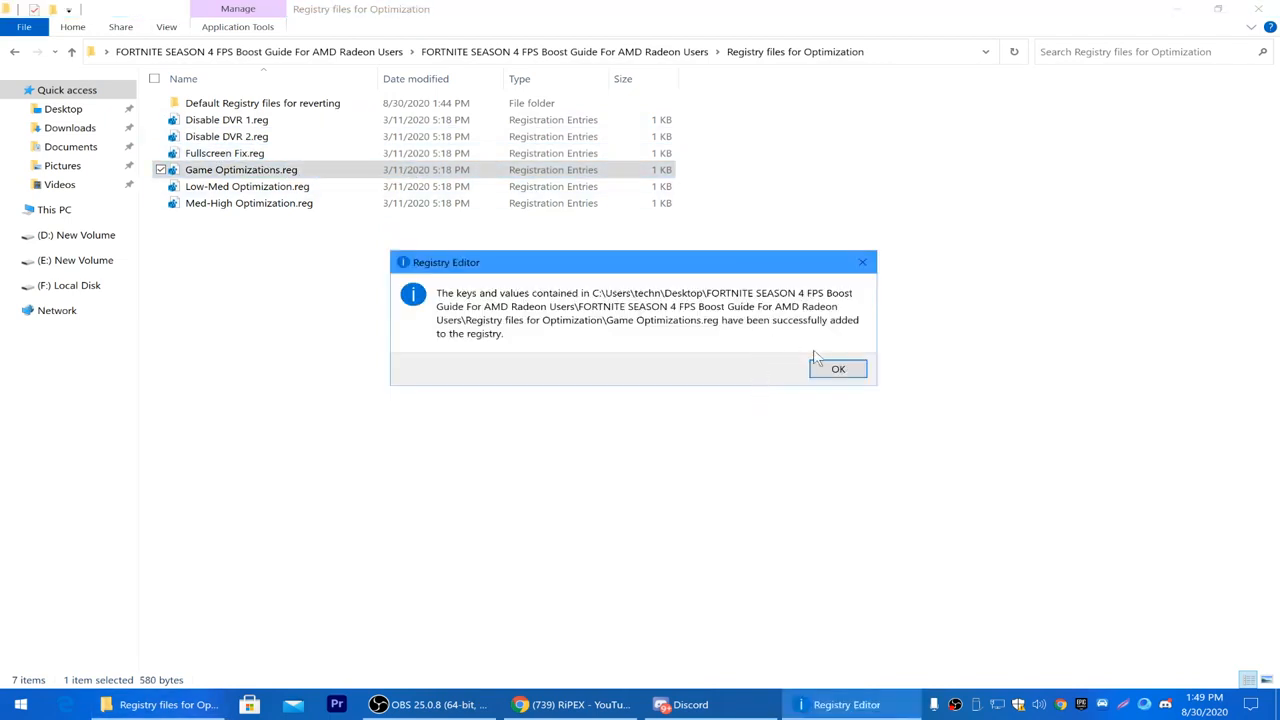
click(822, 365)
- Merge Low-Med Optimization.reg into the registry and close the Registry files for Optimization folder
click(194, 234)
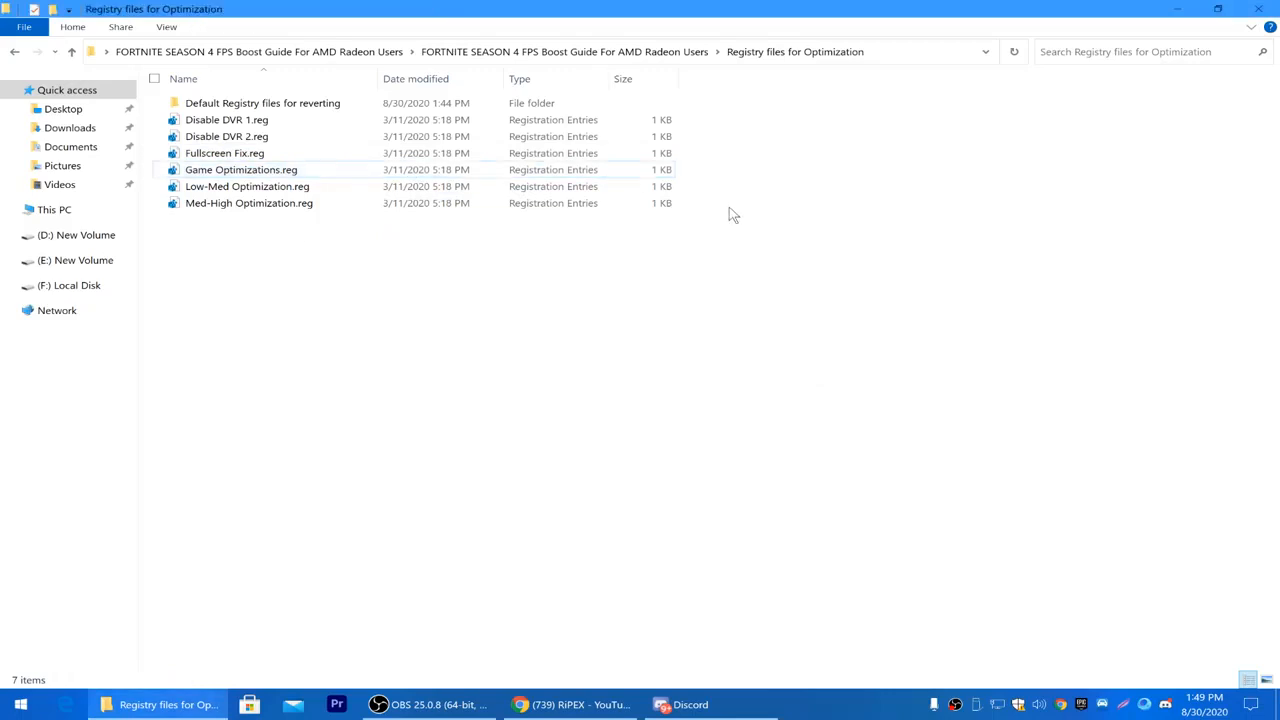
drag(706, 186, 154, 214)
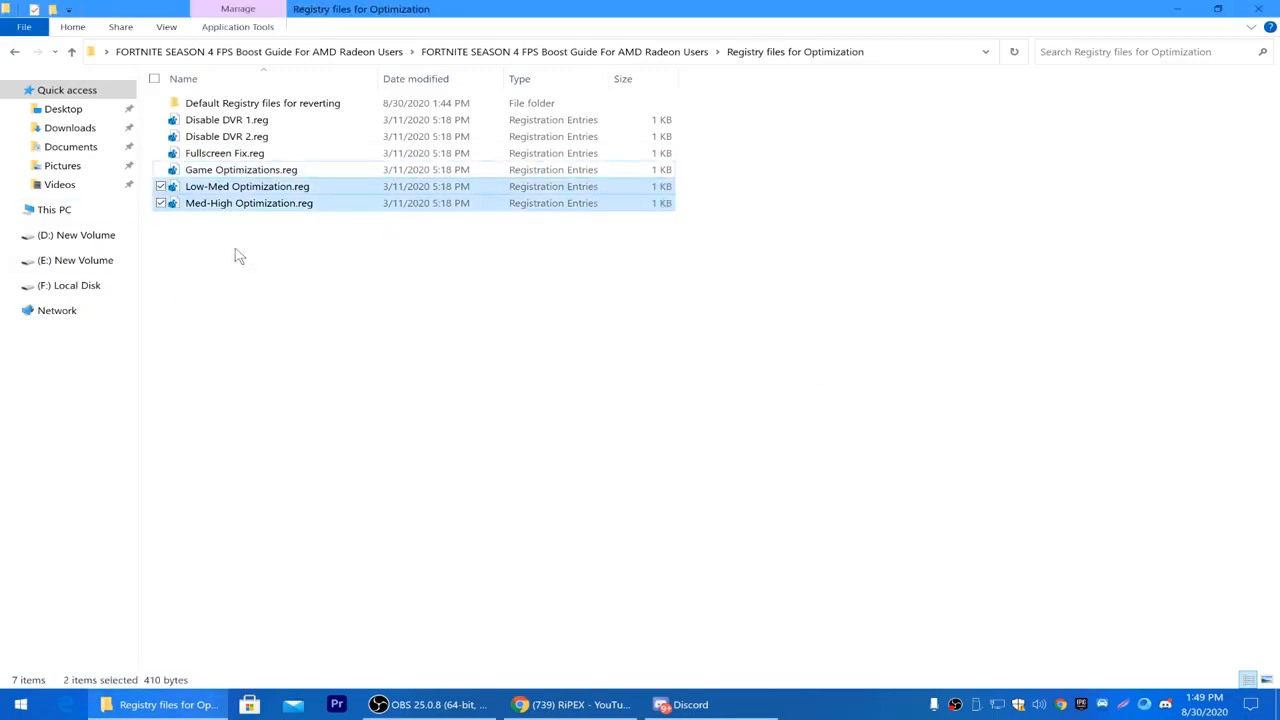
click(253, 297)
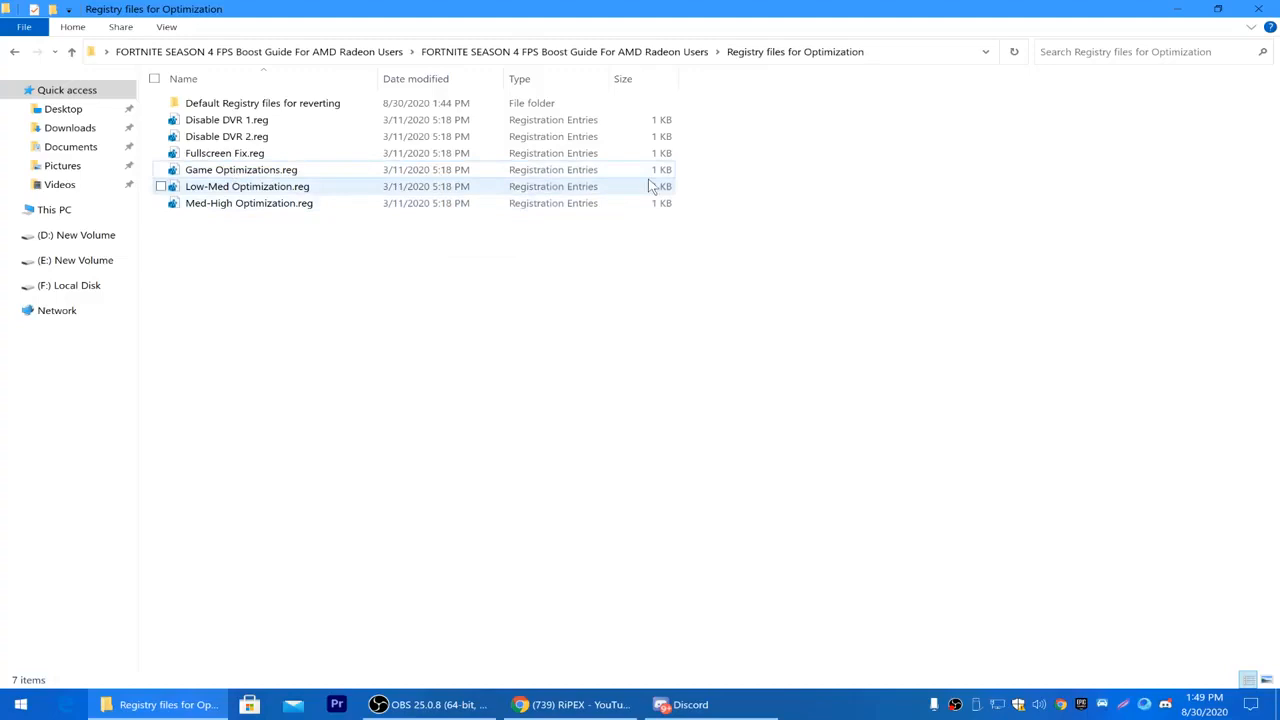
double_click(213, 190)
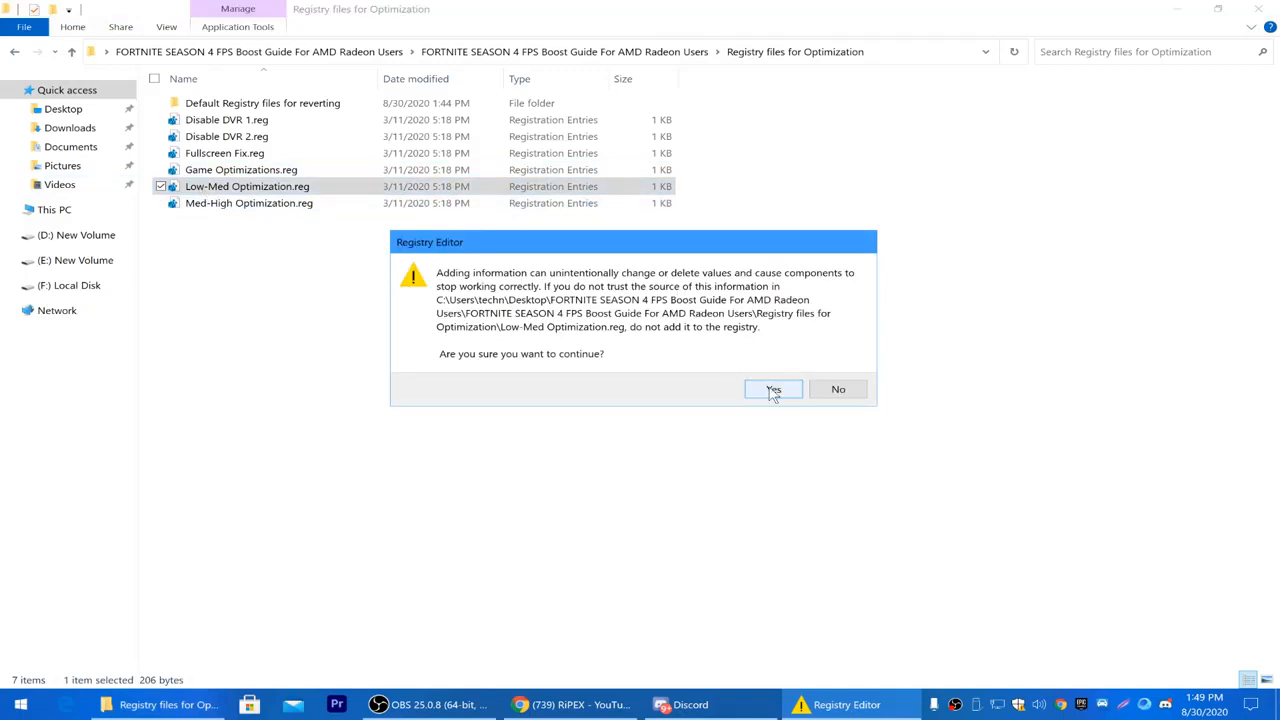
click(772, 389)
click(838, 370)
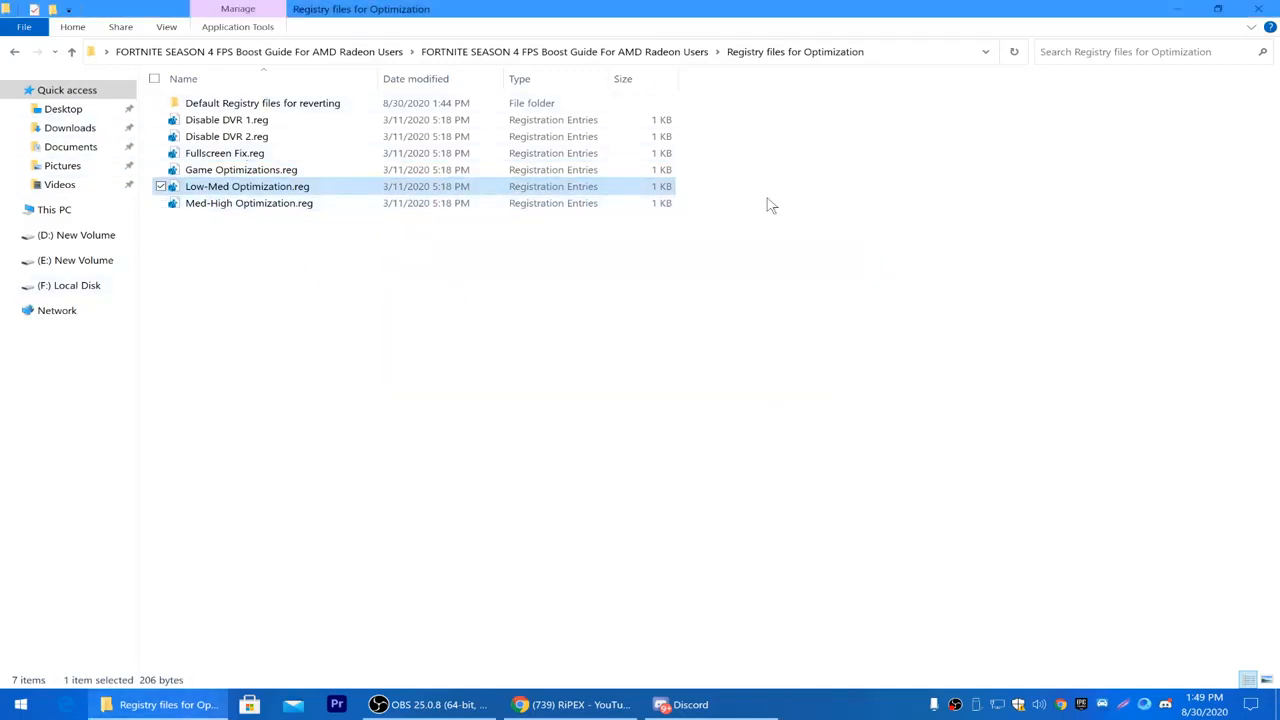
click(1262, 8)
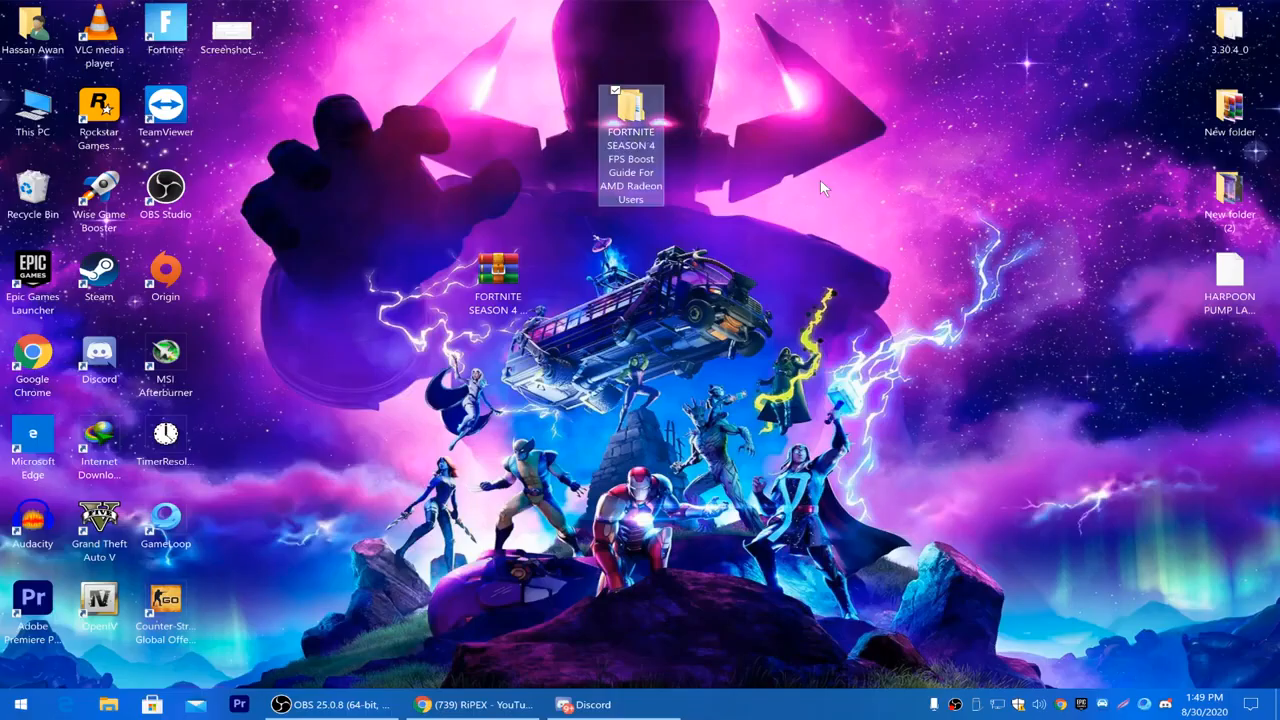
- Check the Delivery Optimization setting for downloads from other PCs under Update & Security, close Settings and refresh the desktop
click(22, 706)
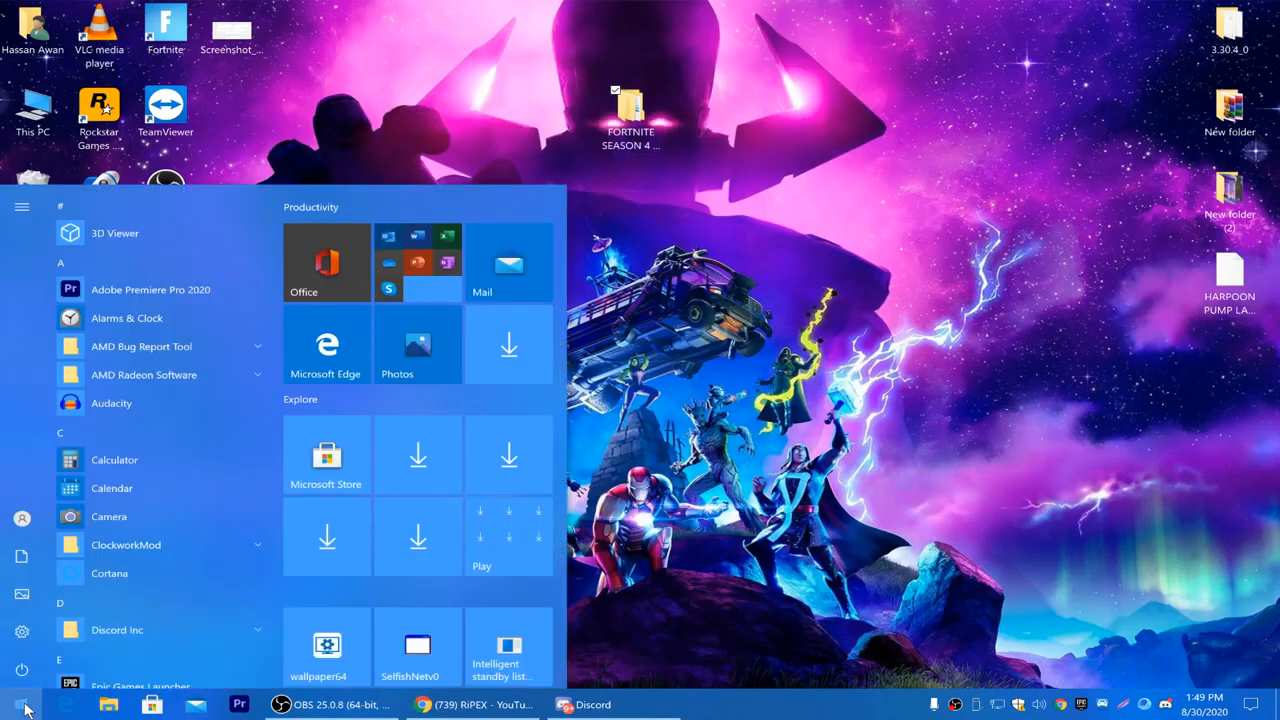
click(22, 631)
click(626, 346)
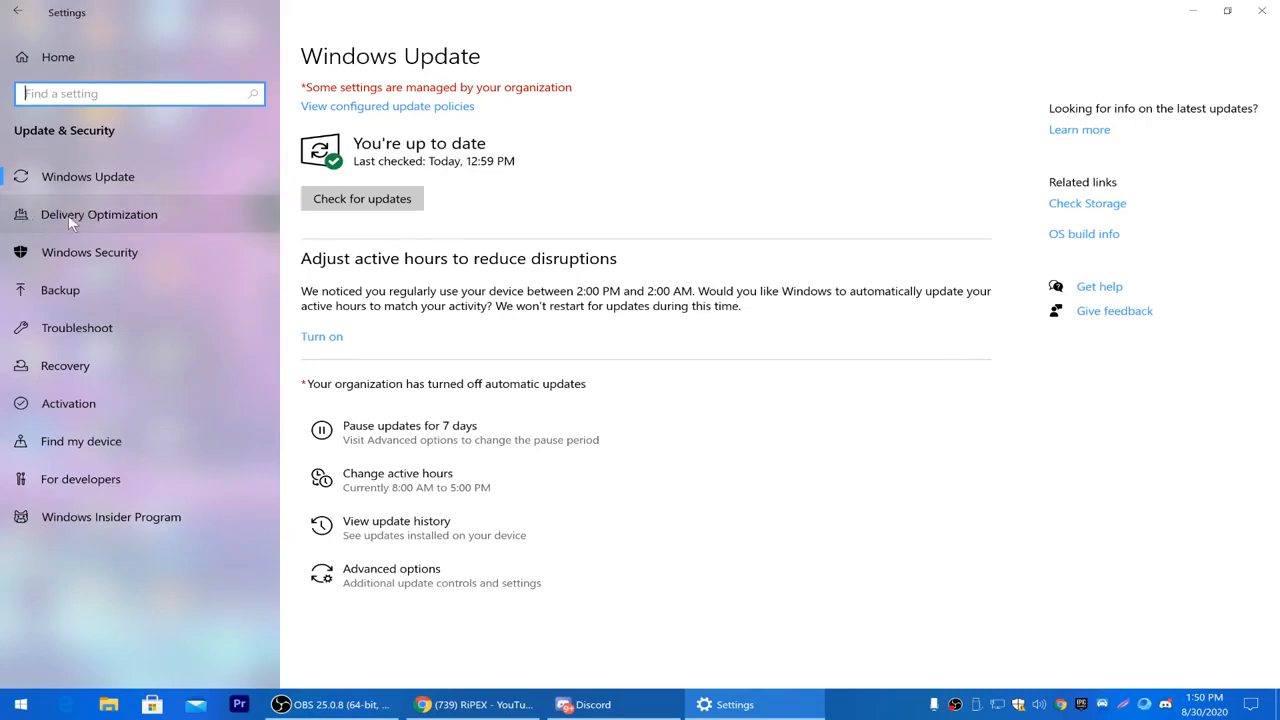
click(124, 213)
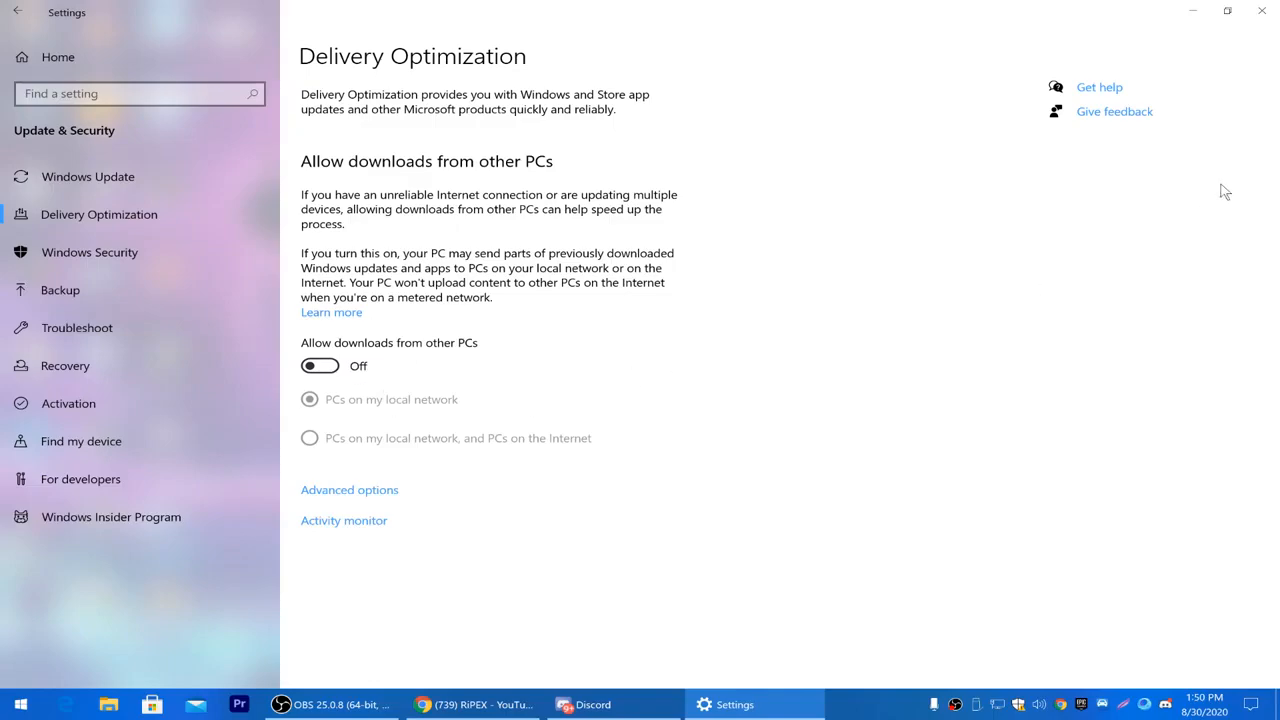
click(1262, 10)
right_click(388, 202)
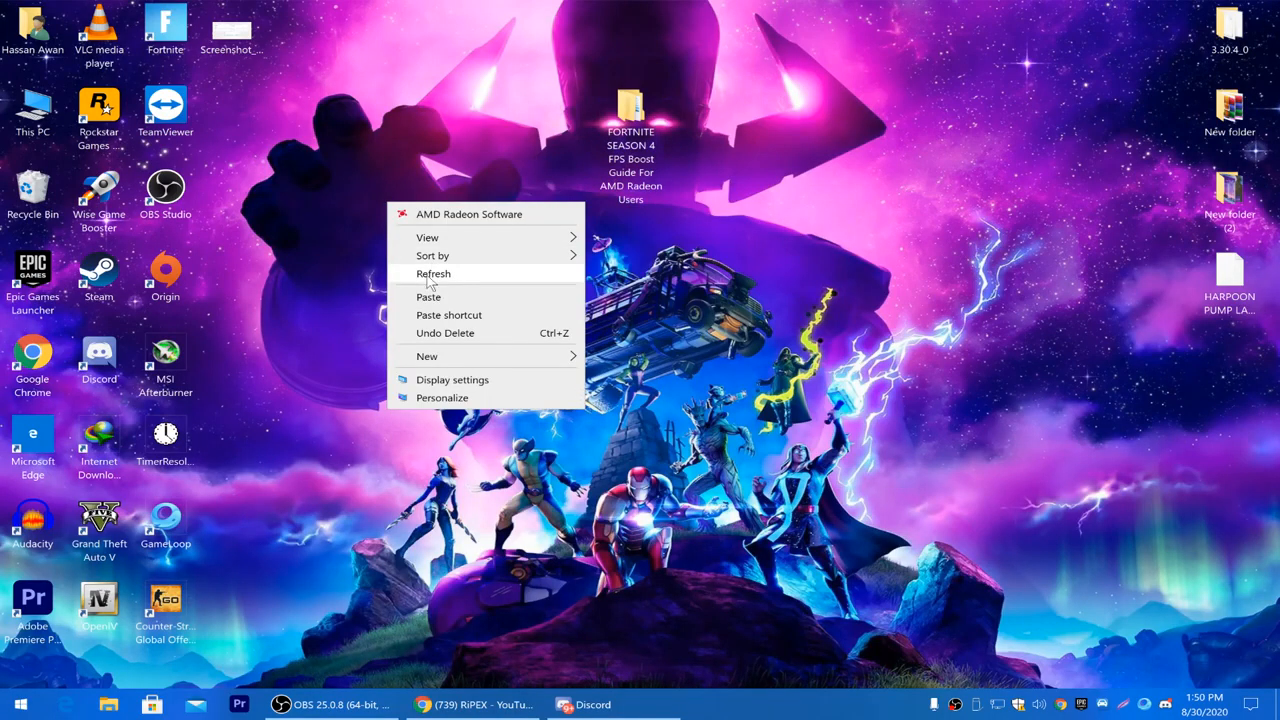
click(428, 277)
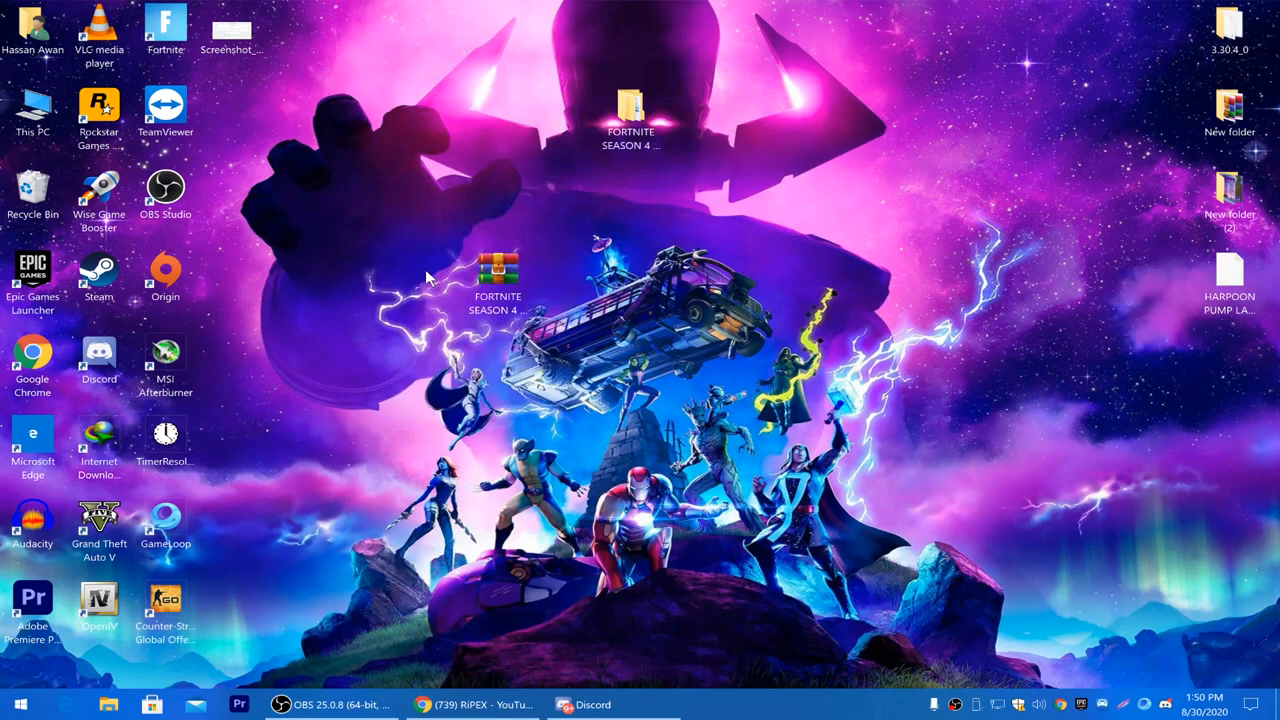